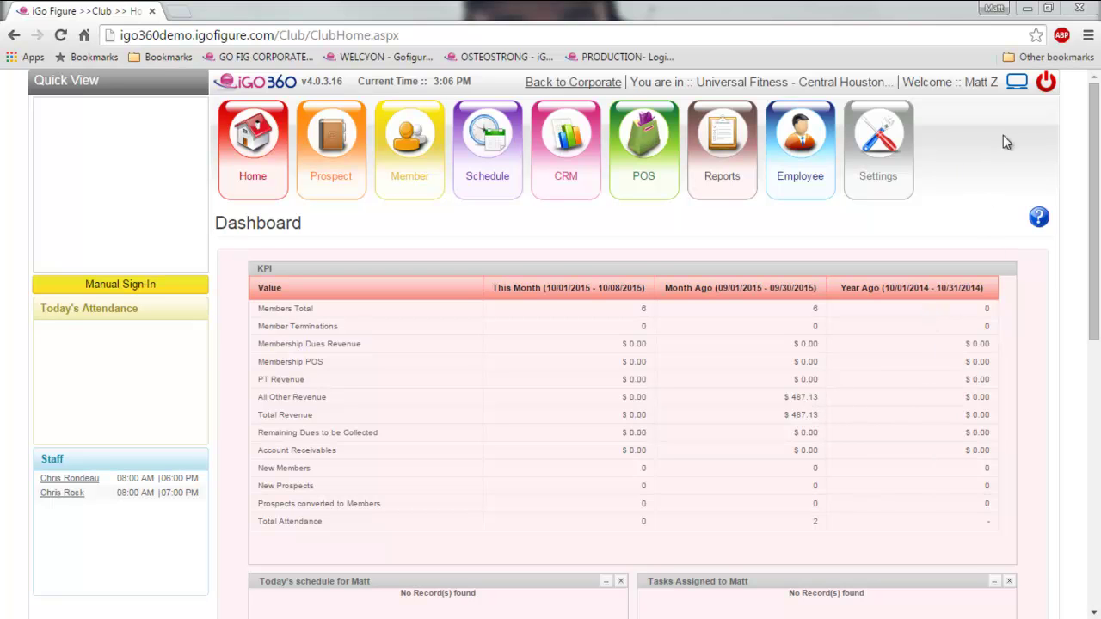
- Launch the Welcome Screen with Member Info and drag its window aside
left_click(1017, 88)
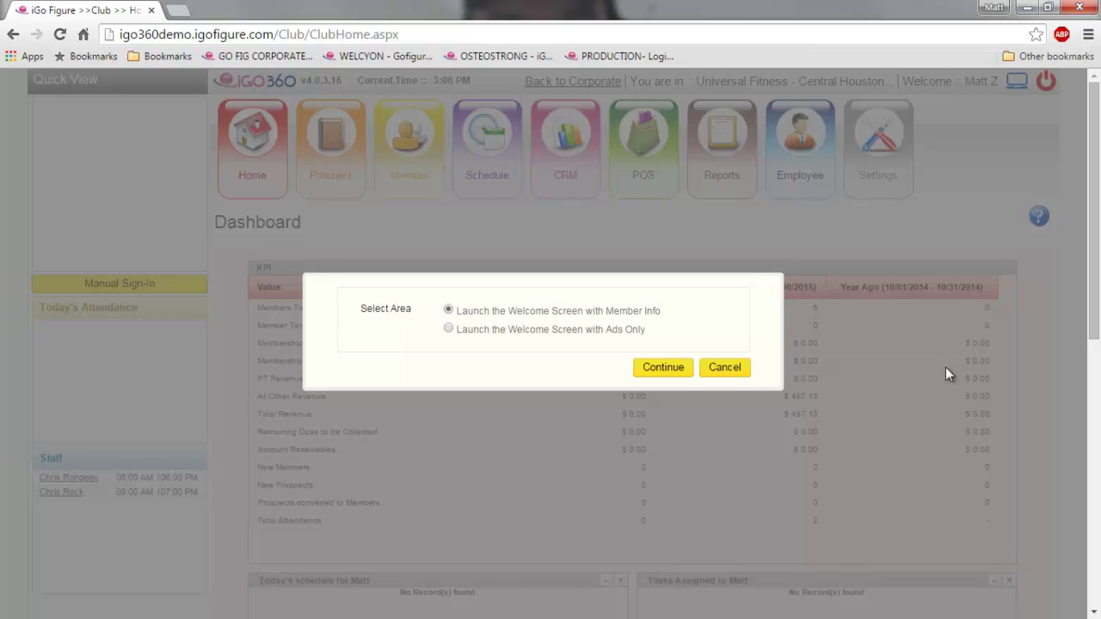
left_click(660, 368)
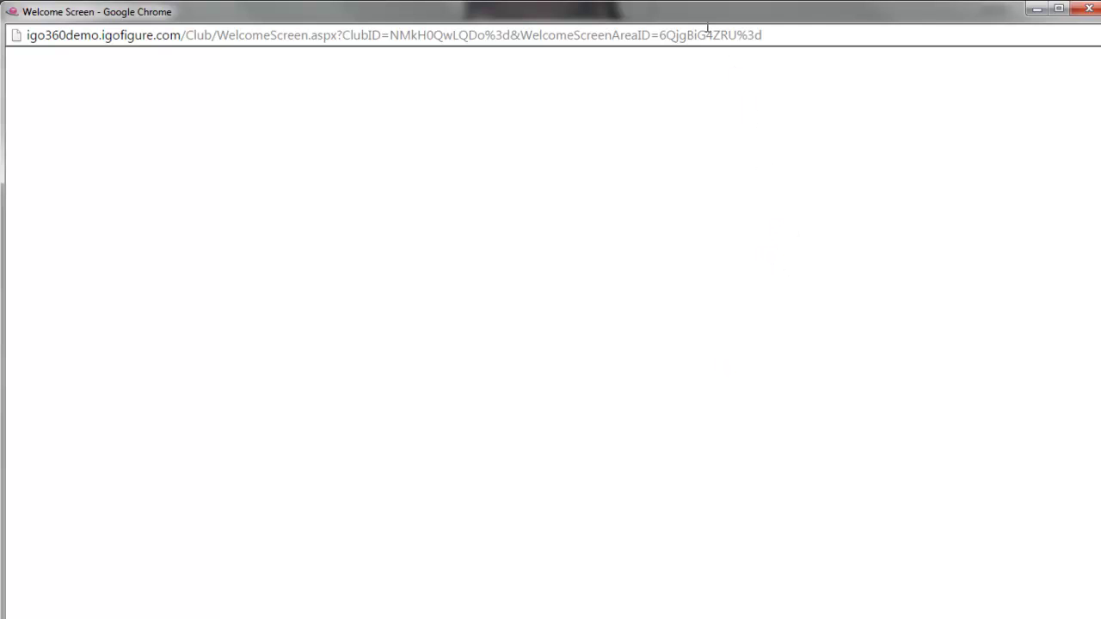
left_click_drag(594, 15, 1100, 274)
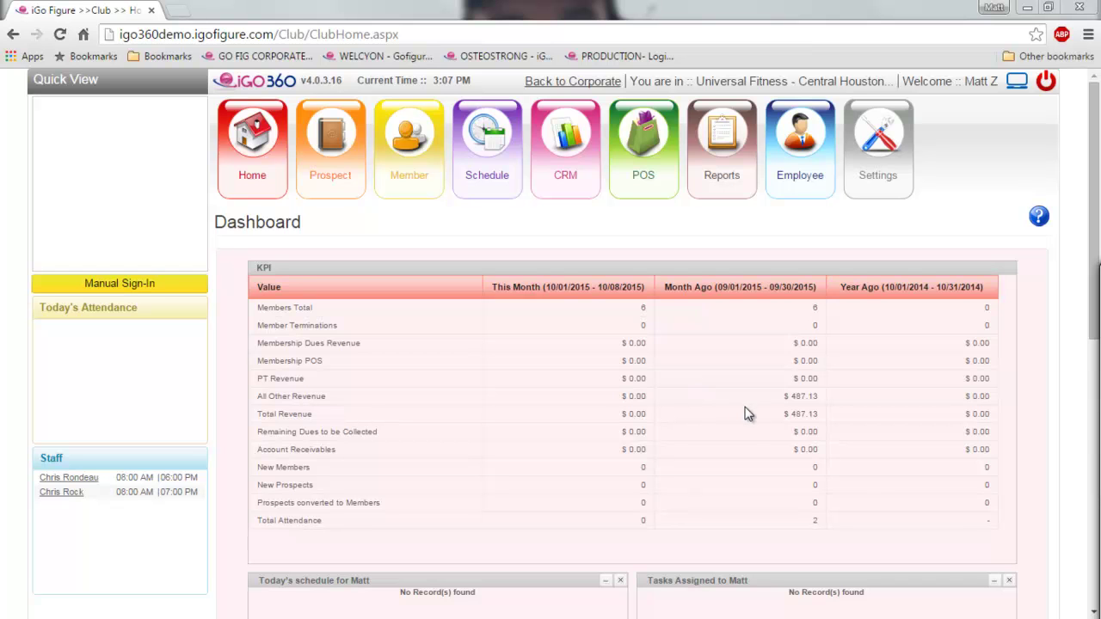
- Clock in an employee chosen from the Time Clock dropdown, then return Home
mouse_move(799, 172)
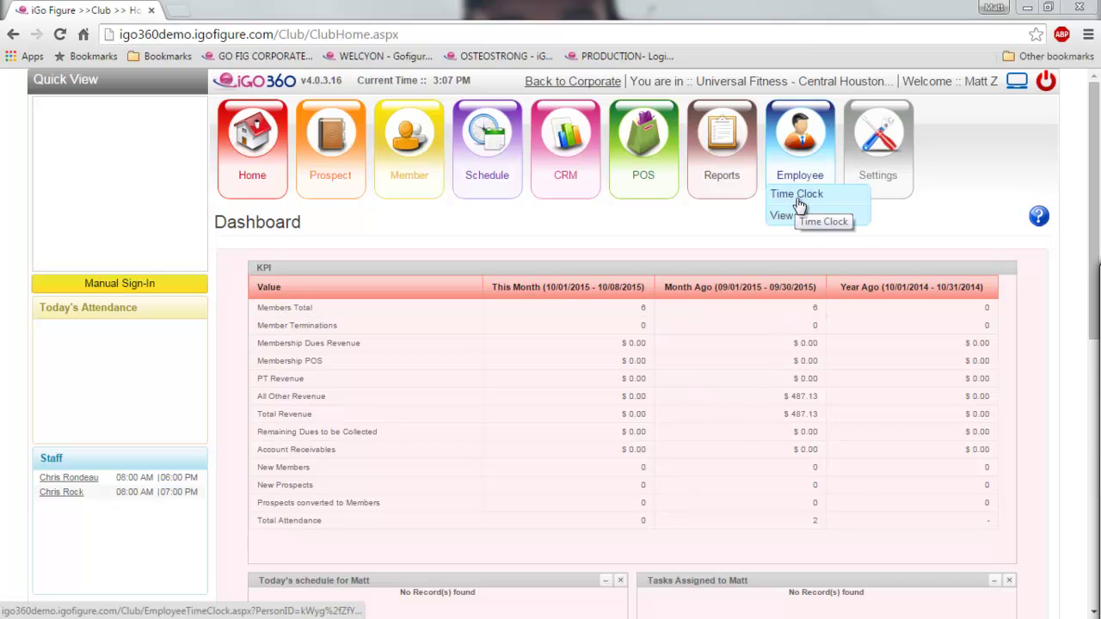
left_click(797, 198)
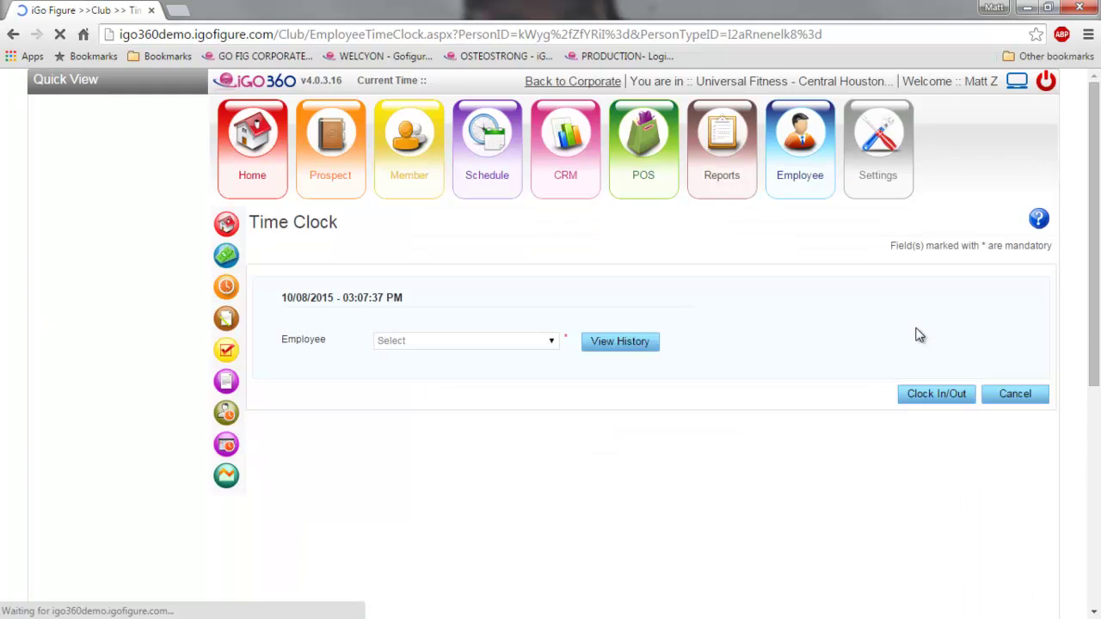
left_click(551, 342)
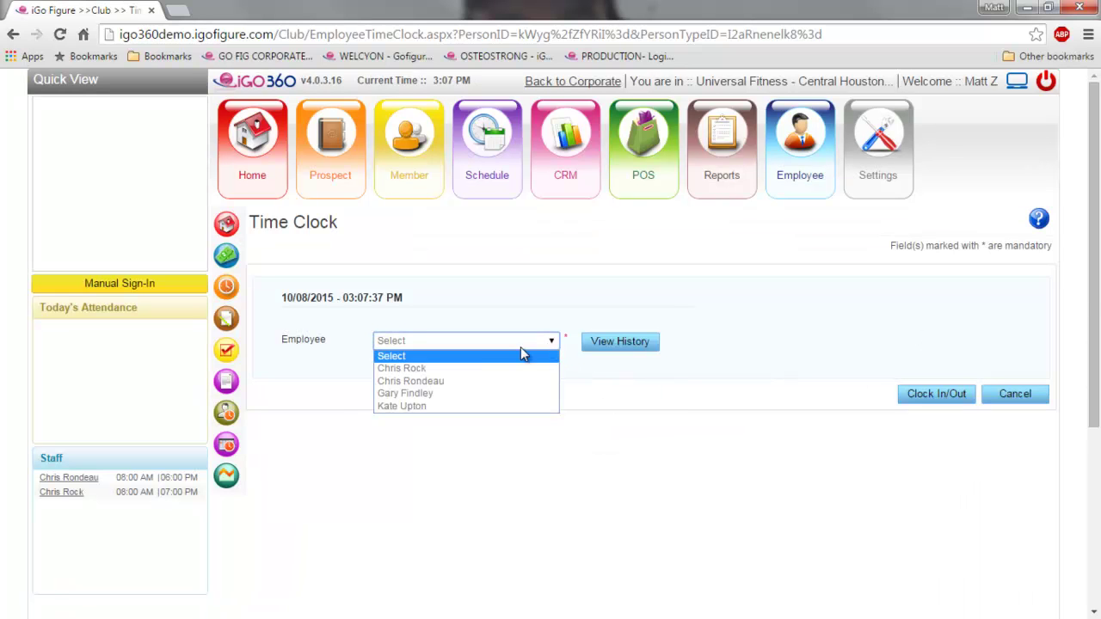
left_click(468, 369)
left_click(948, 406)
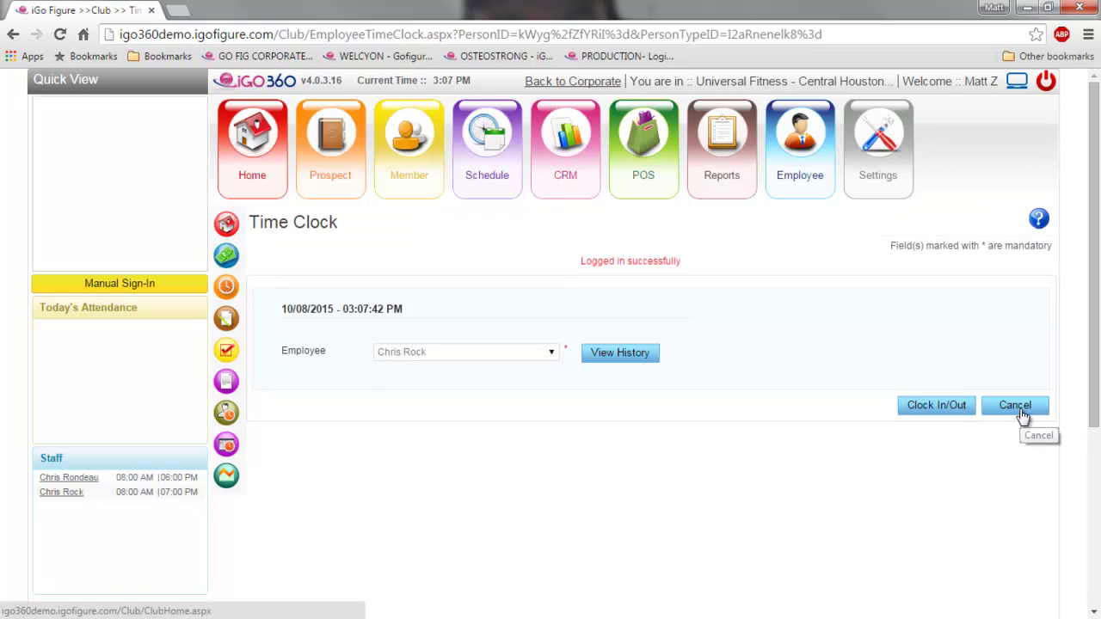
left_click(252, 183)
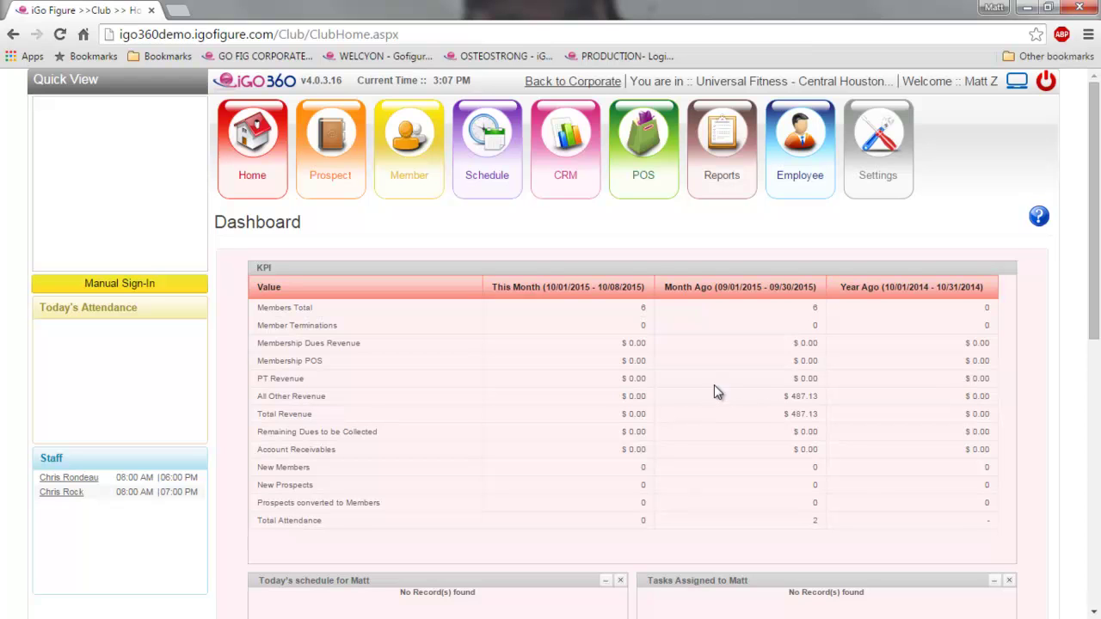
- Browse the iLearning Center training course chapters, then return to the dashboard tab
left_click(1037, 218)
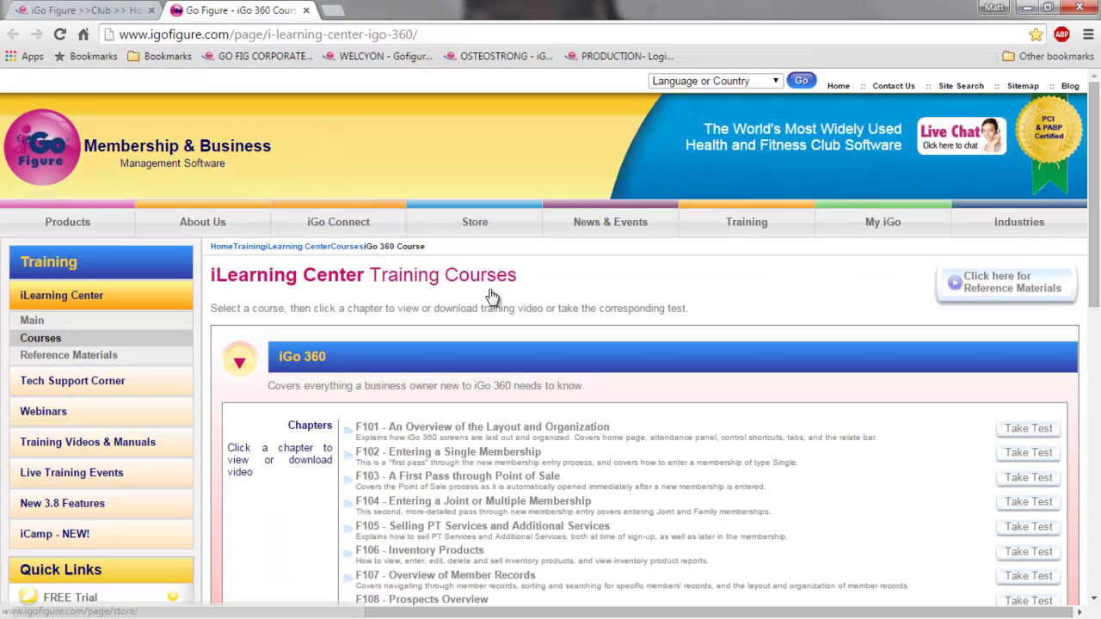
scroll(492, 295, "down", 4)
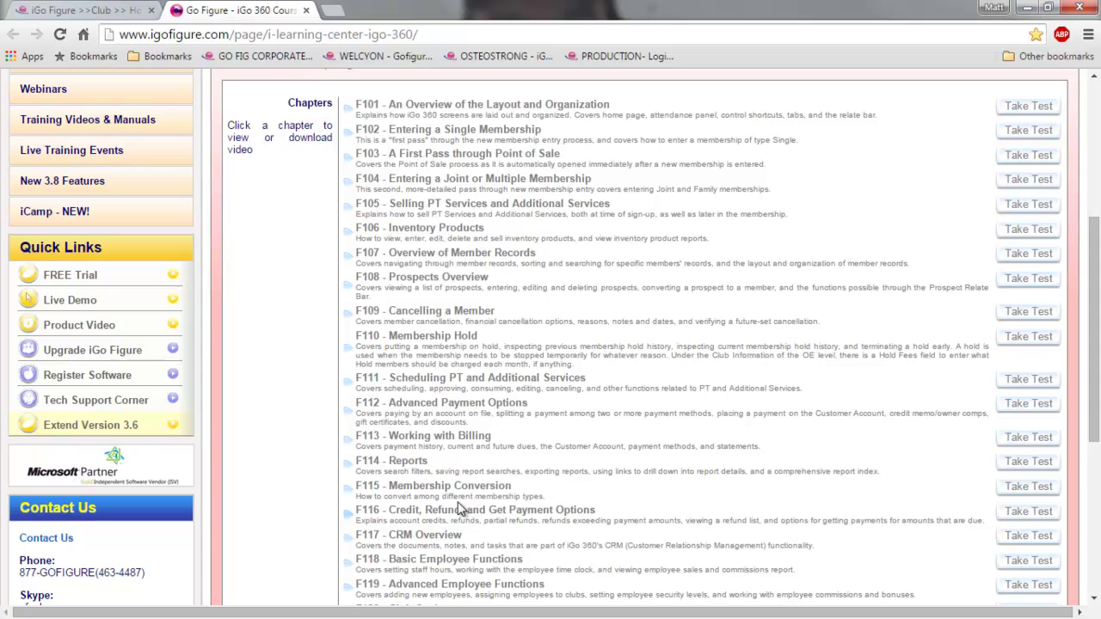
scroll(458, 509, "up", 3)
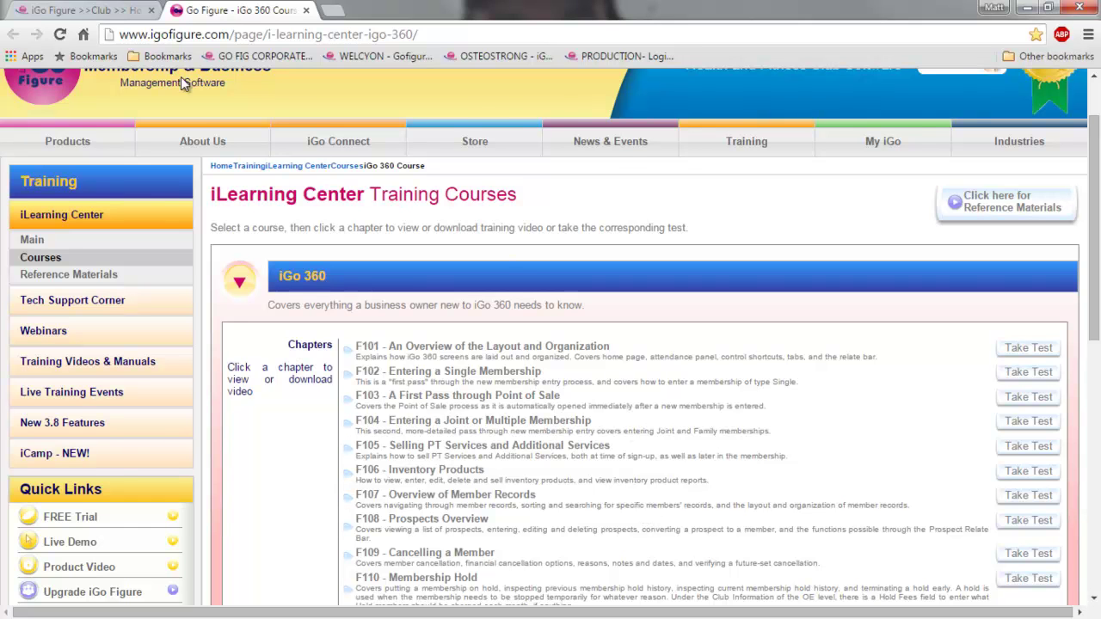
left_click(108, 11)
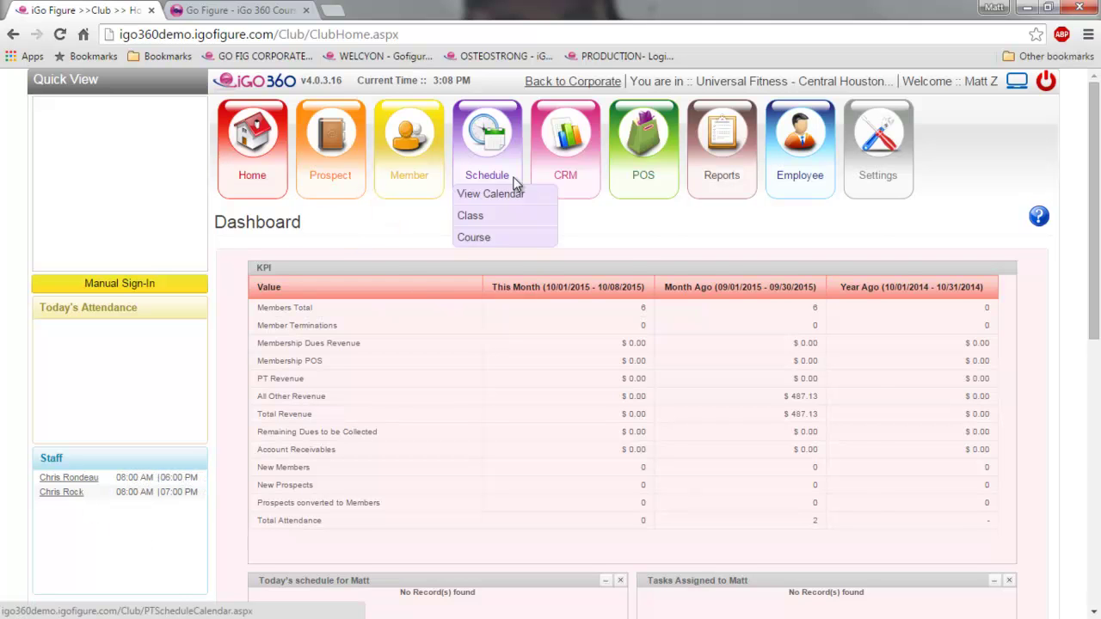
mouse_move(701, 187)
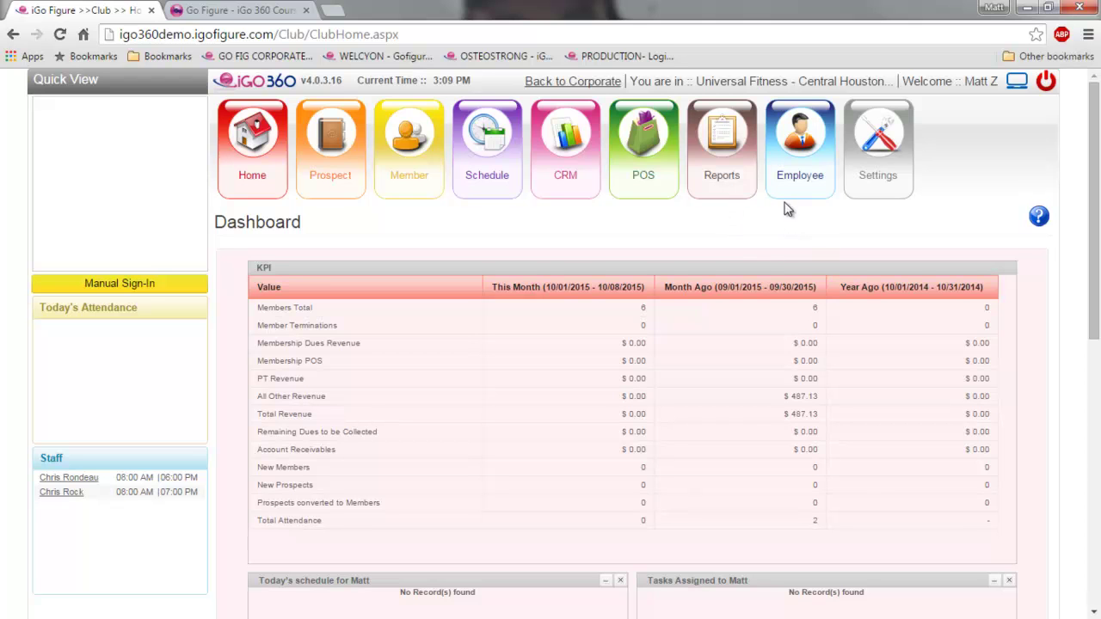
mouse_move(795, 186)
mouse_move(882, 184)
scroll(702, 419, "down", 3)
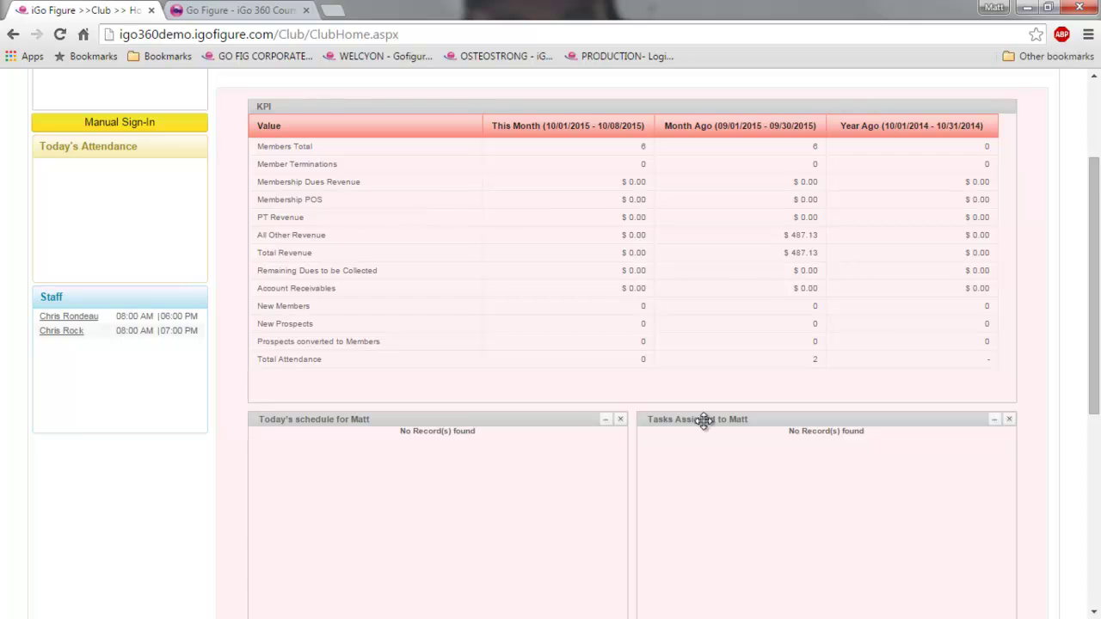
scroll(704, 421, "down", 2)
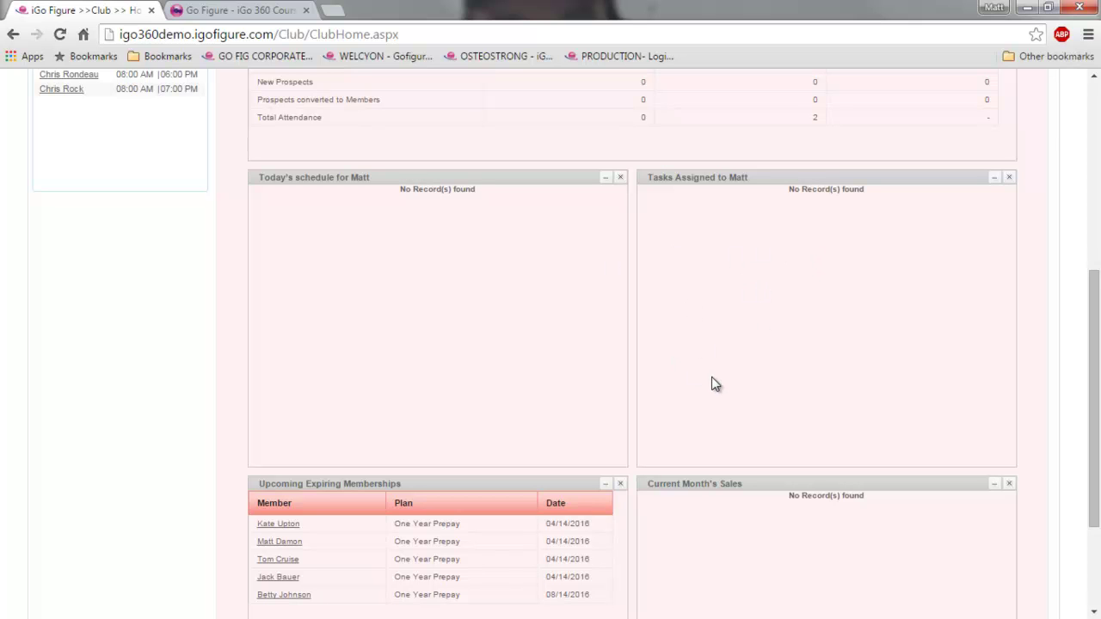
scroll(712, 381, "up", 5)
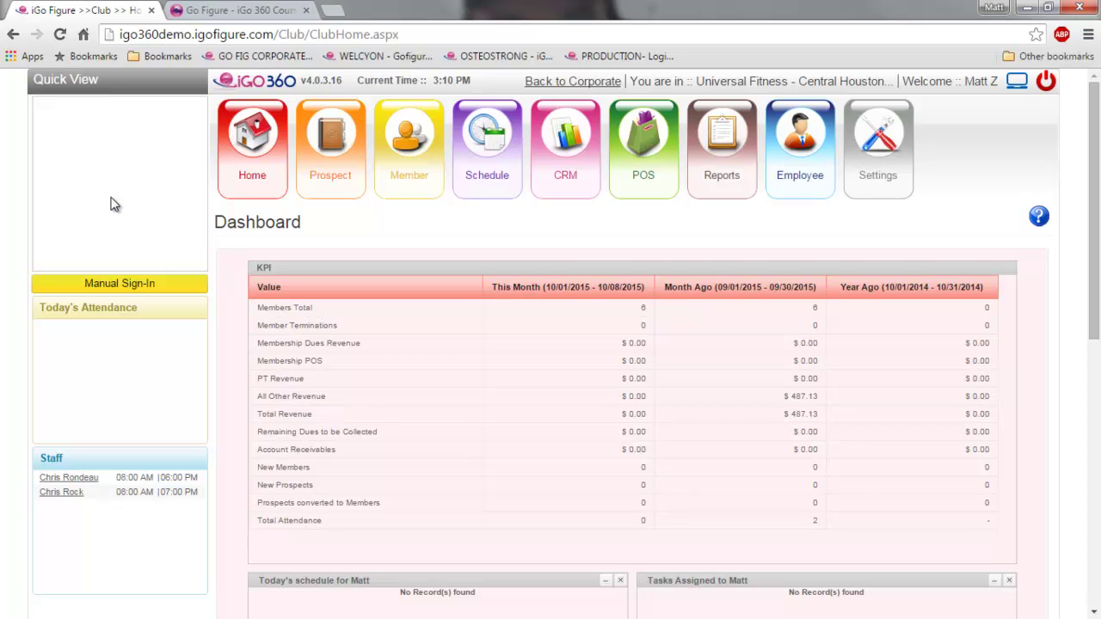
- Search the Manual Sign-In name field, tick the matching member and sign them in
left_click(140, 289)
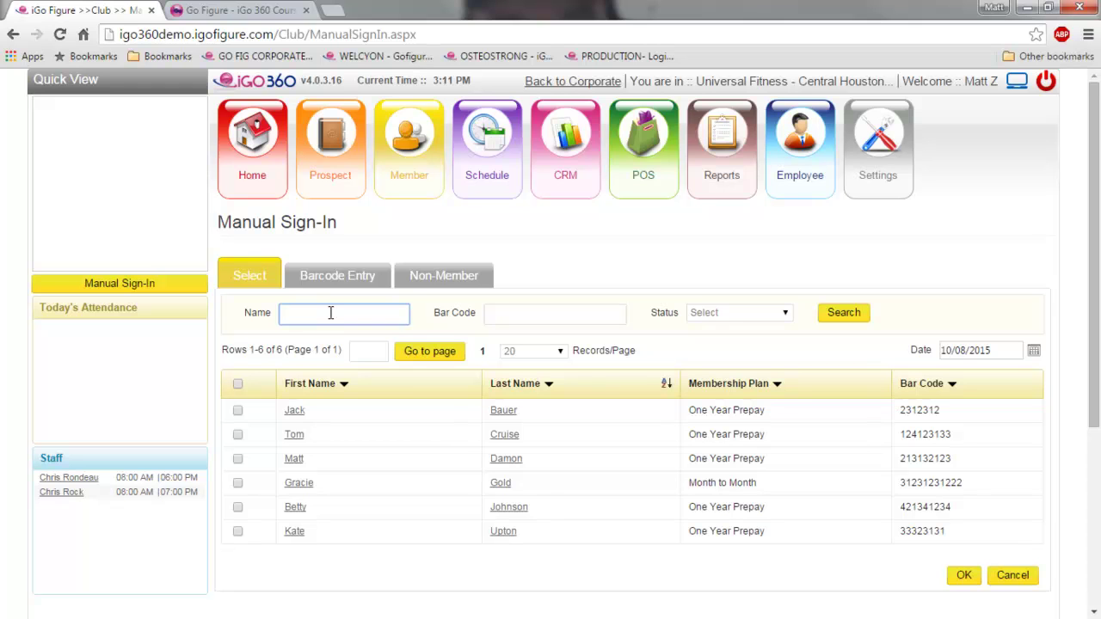
type("o")
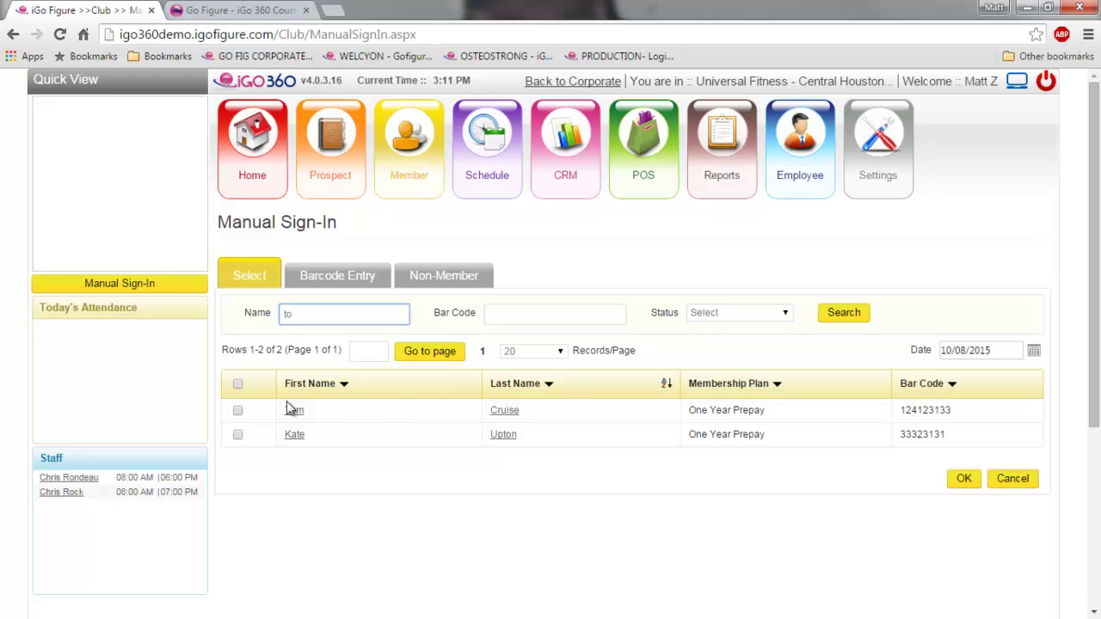
left_click(238, 412)
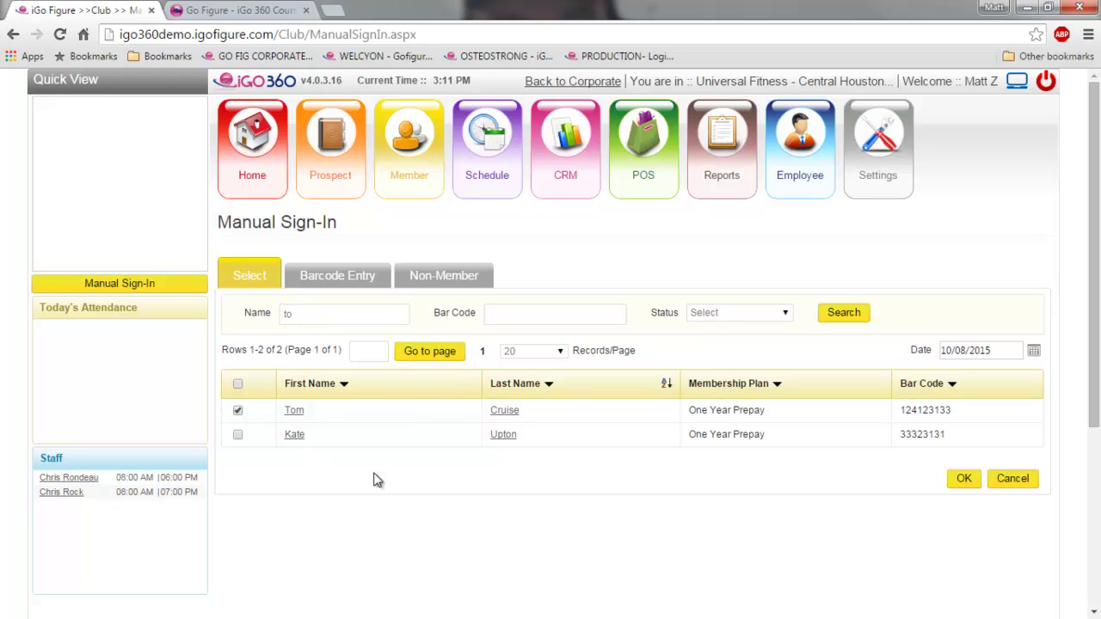
left_click(964, 479)
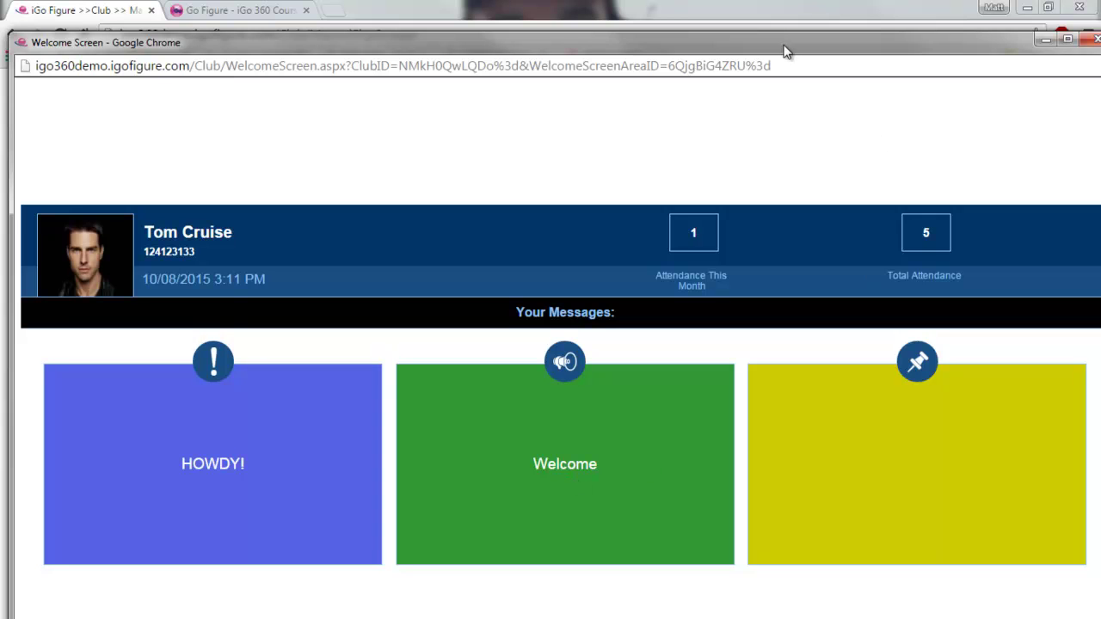
- Drag the Welcome Screen popup aside to reveal Today's Attendance
left_click_drag(783, 51, 800, 36)
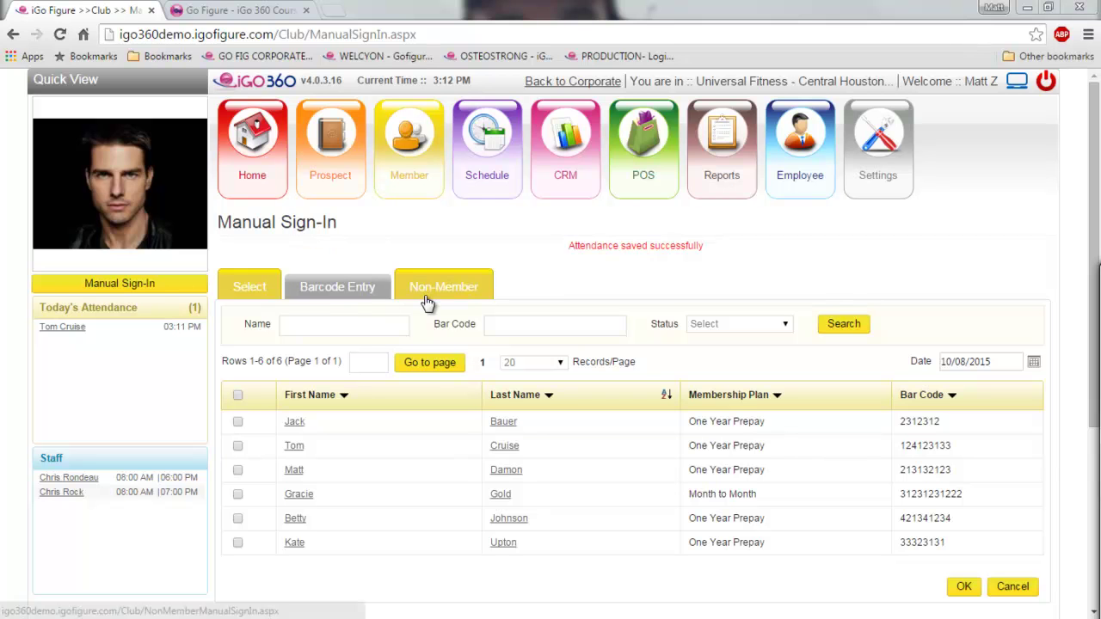
- Open the Prospect List from the Prospect icon
left_click(337, 179)
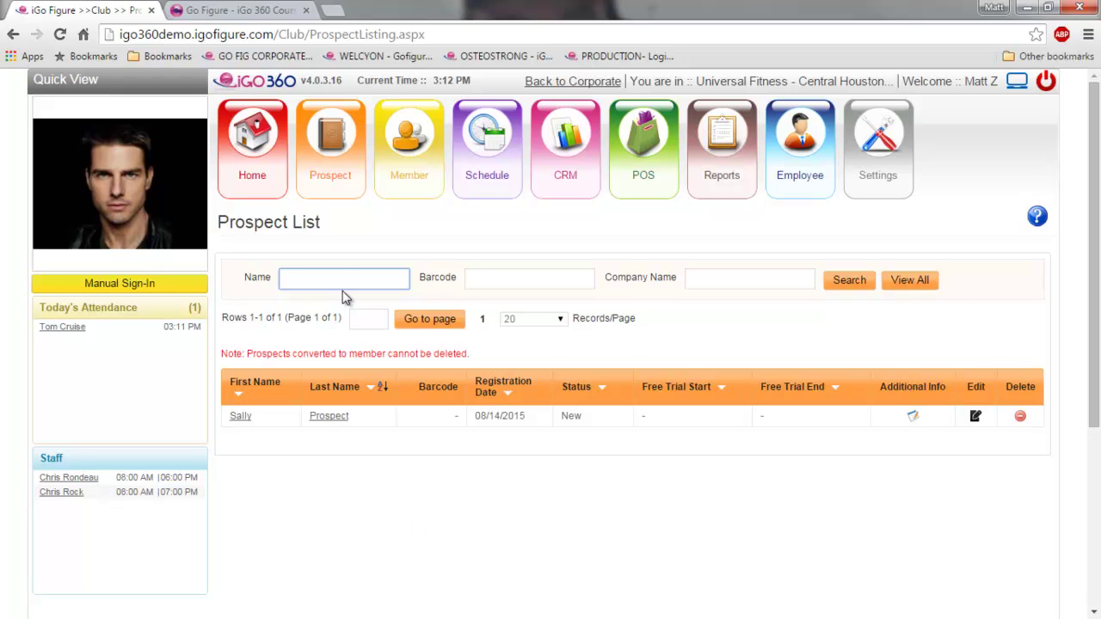
- Choose Sign Up from the Prospect menu to start a new prospect form
mouse_move(330, 187)
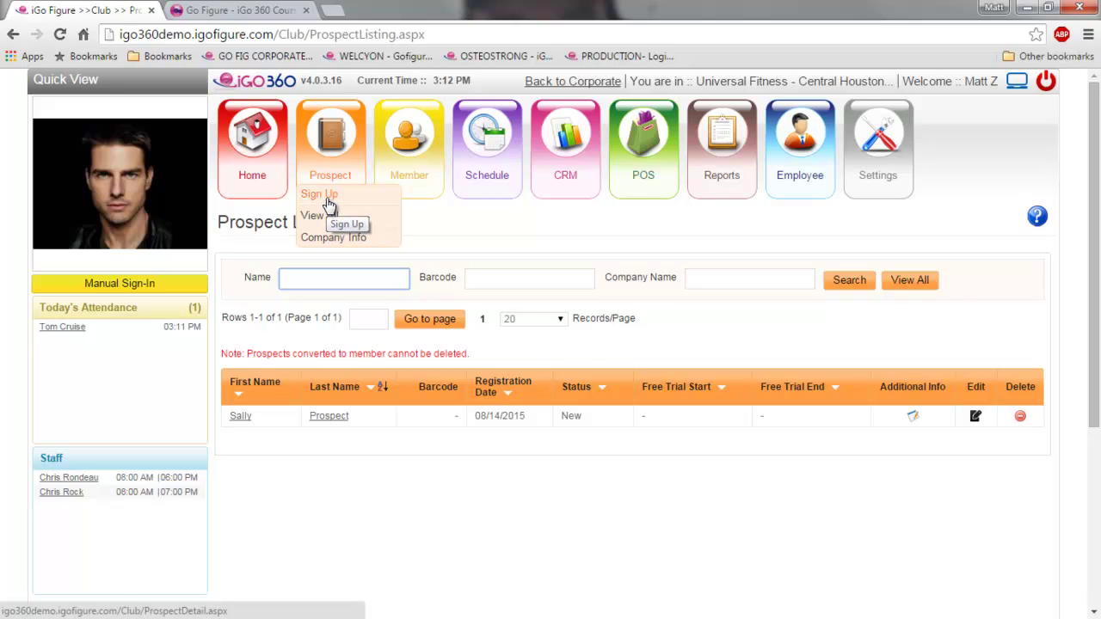
left_click(328, 201)
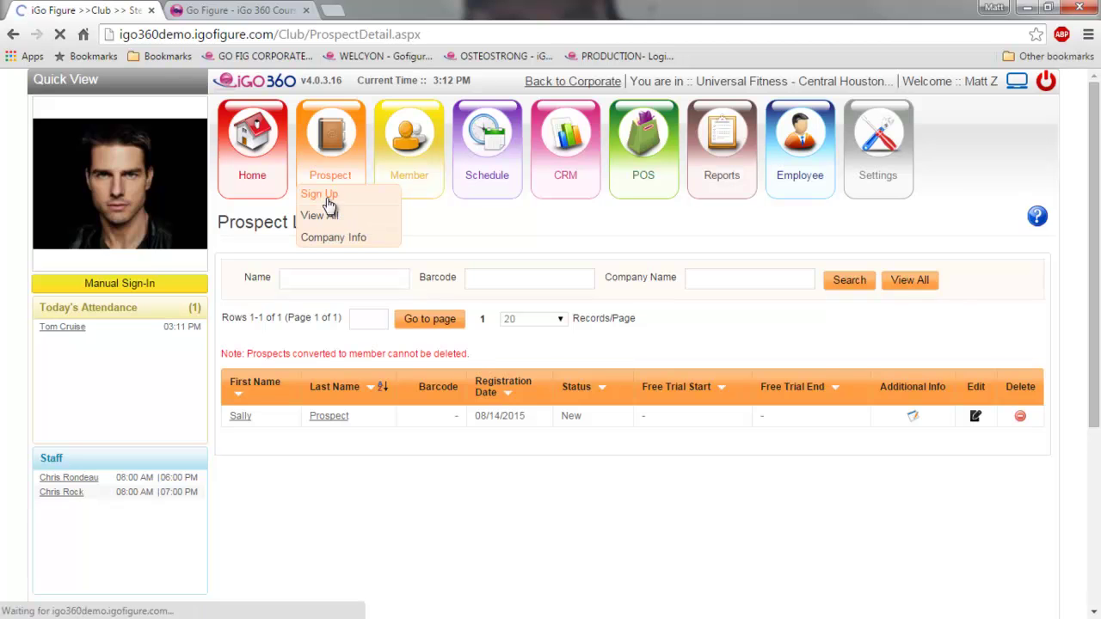
scroll(519, 347, "down", 1)
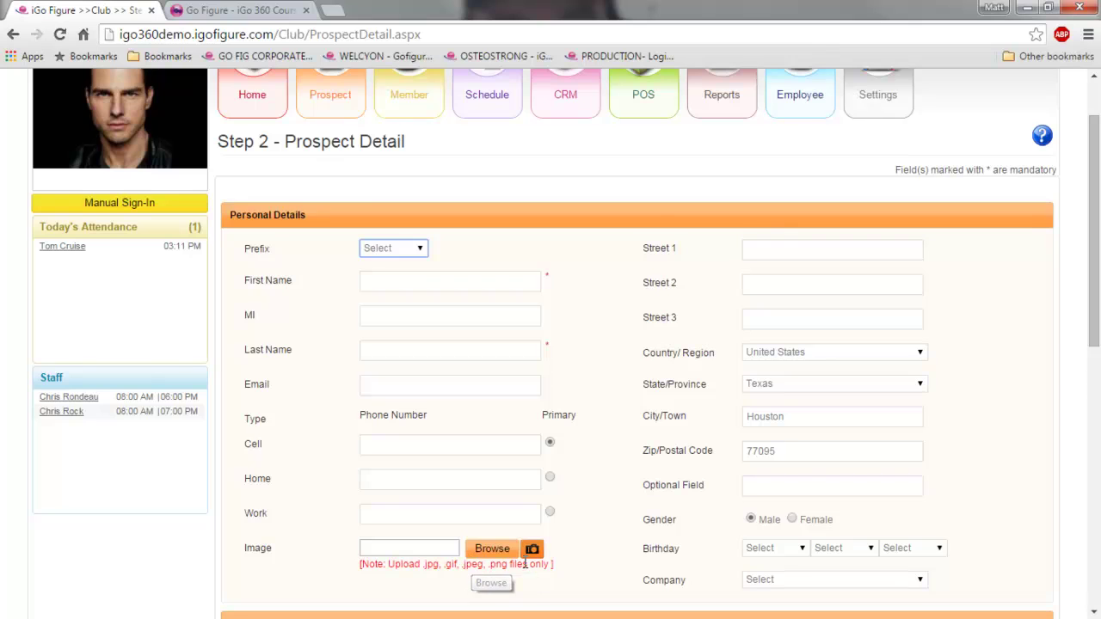
scroll(543, 554, "down", 3)
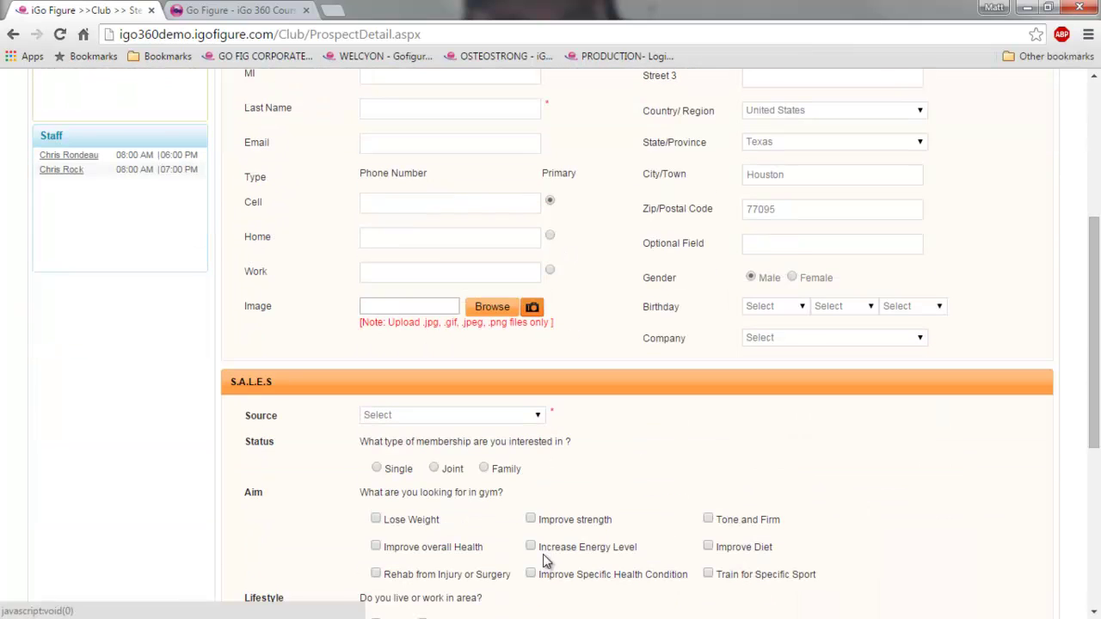
left_click(532, 416)
left_click(422, 452)
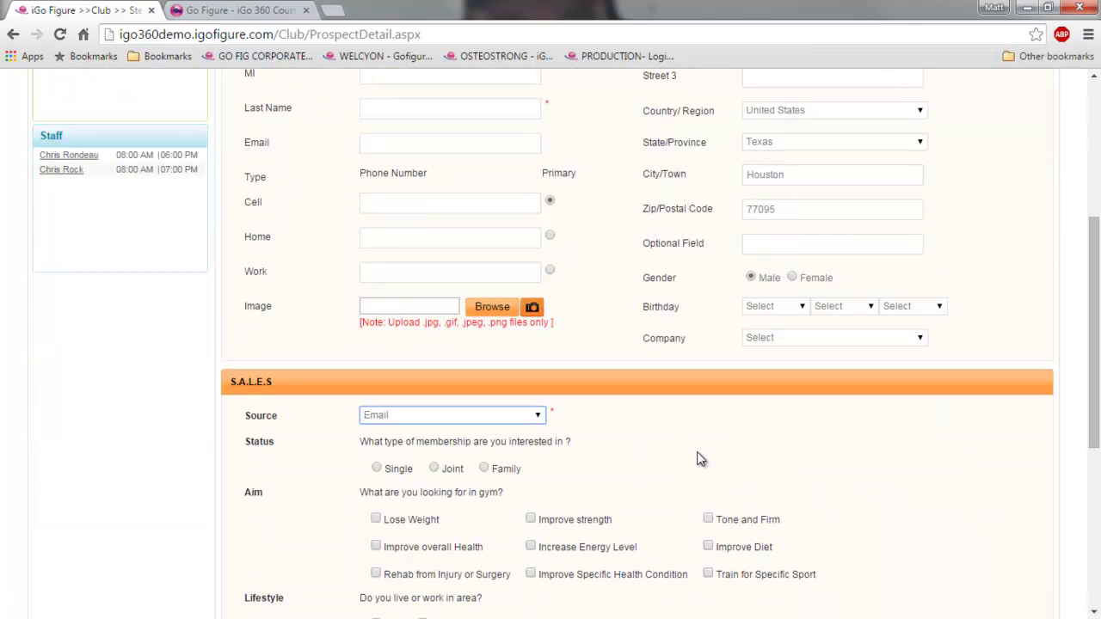
scroll(697, 460, "down", 4)
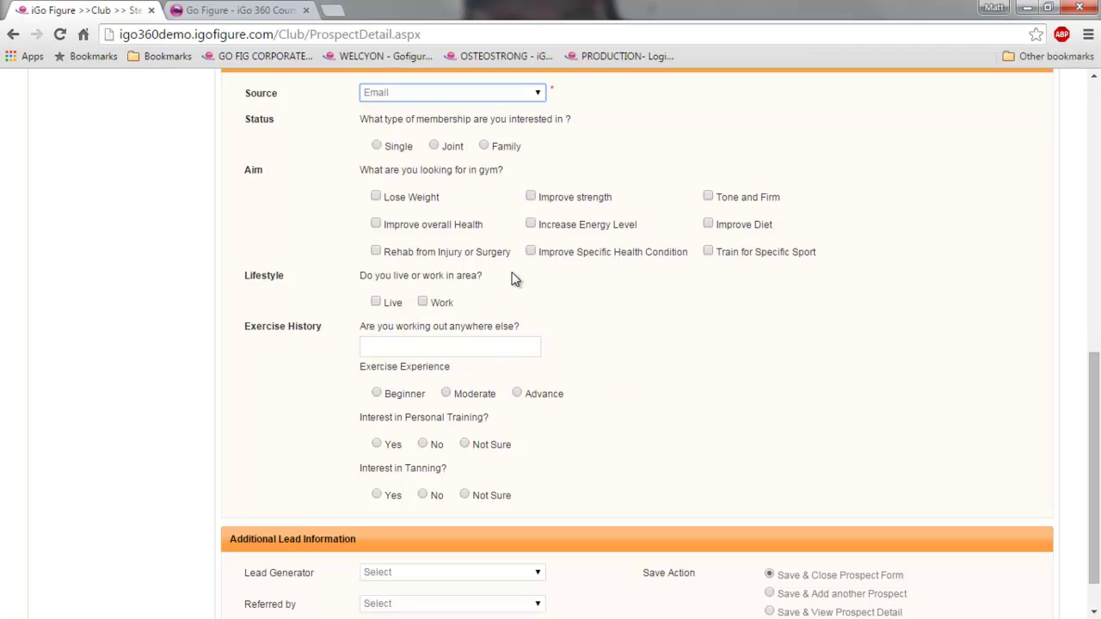
scroll(645, 389, "down", 1)
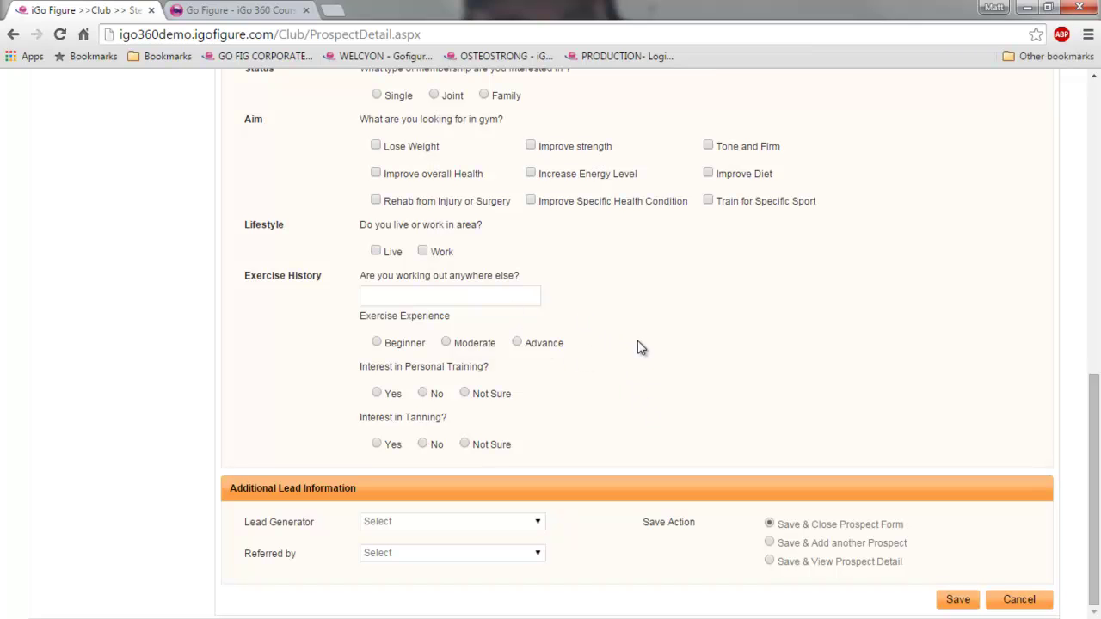
left_click(537, 559)
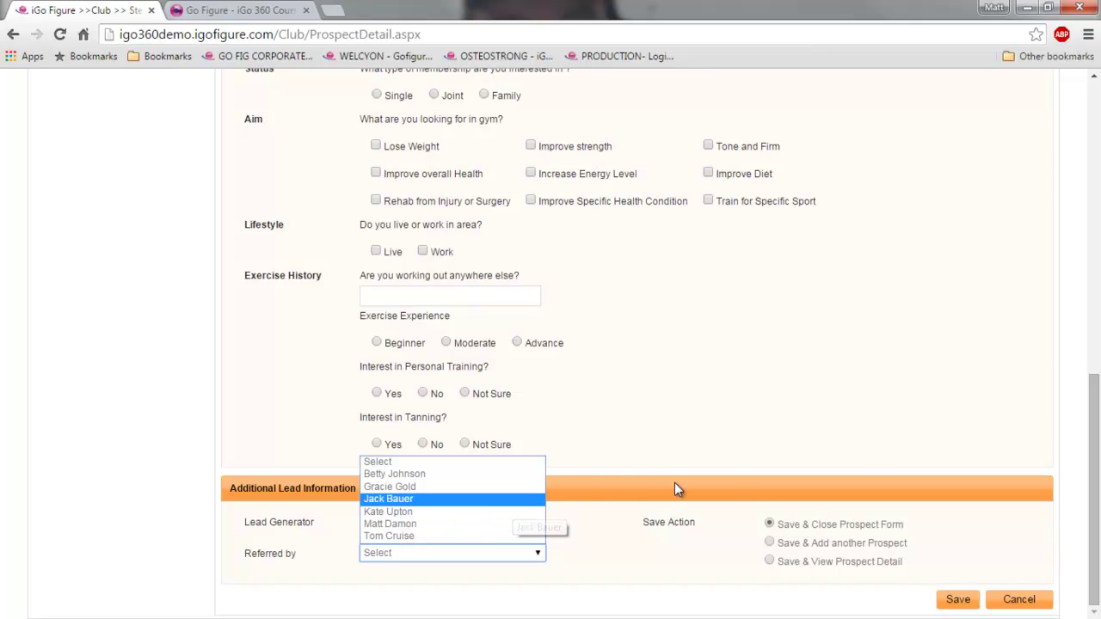
left_click(768, 382)
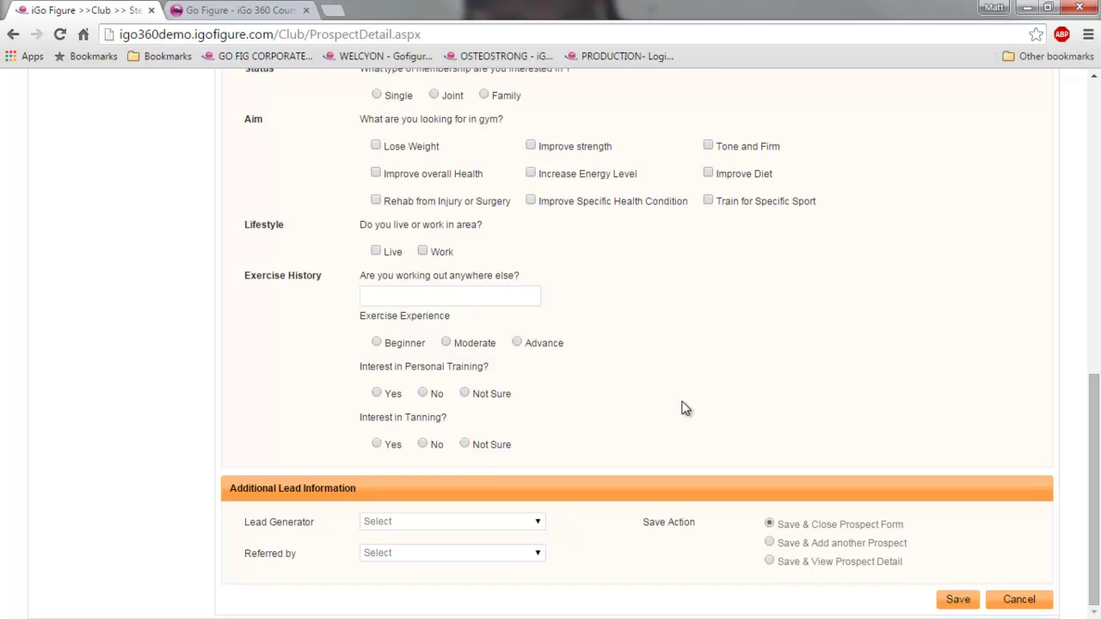
scroll(692, 400, "up", 10)
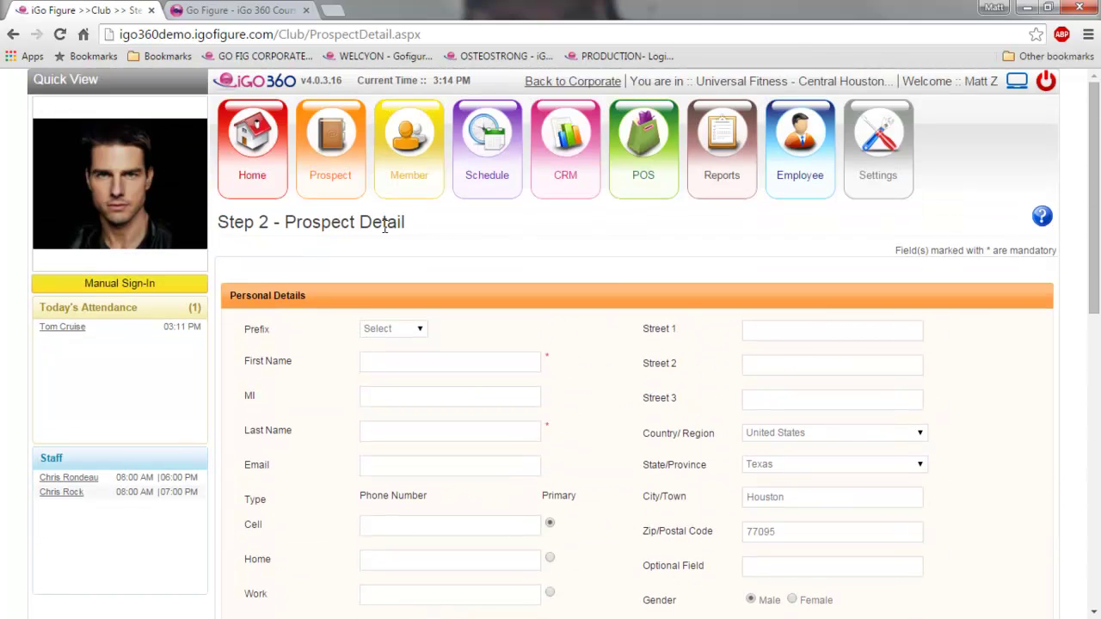
mouse_move(320, 191)
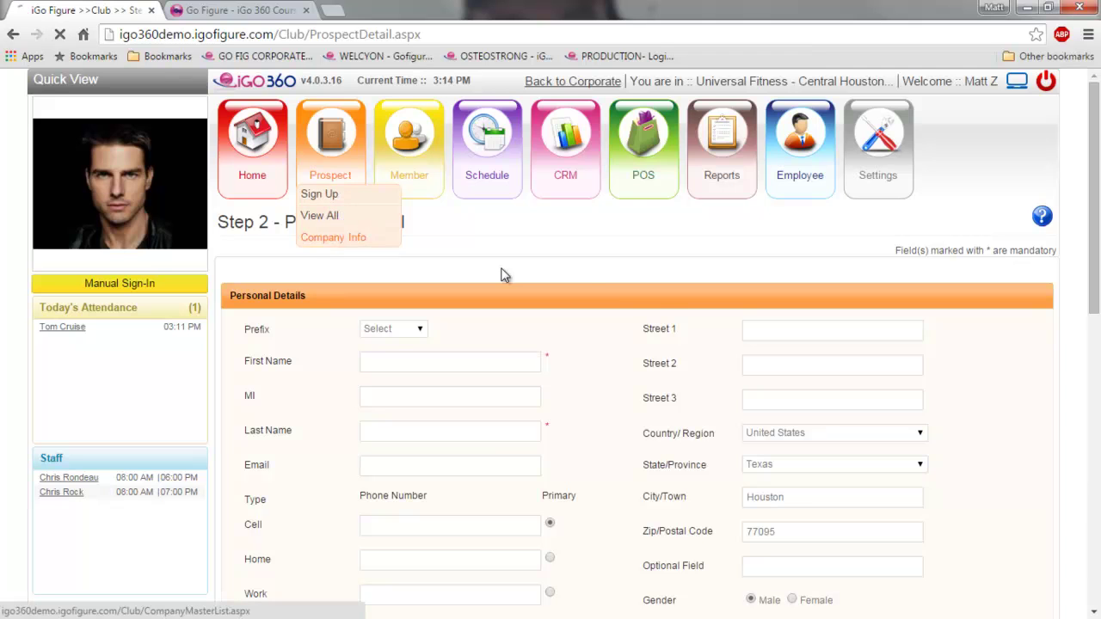
- Open the prospect's record via View All and scroll through its tasks and notes
left_click(341, 220)
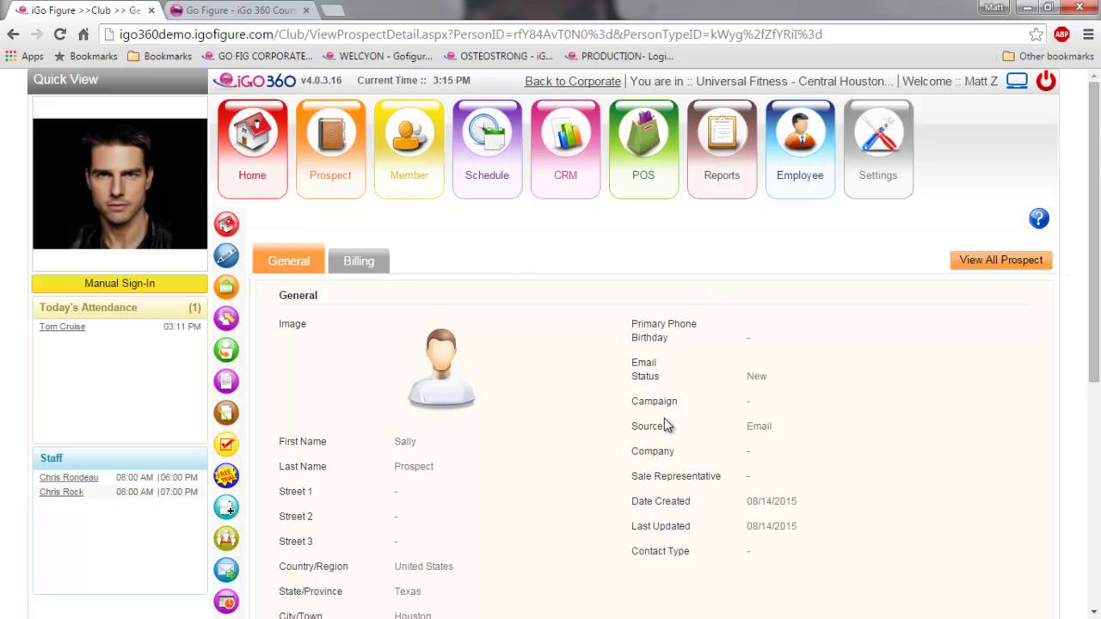
scroll(663, 425, "down", 2)
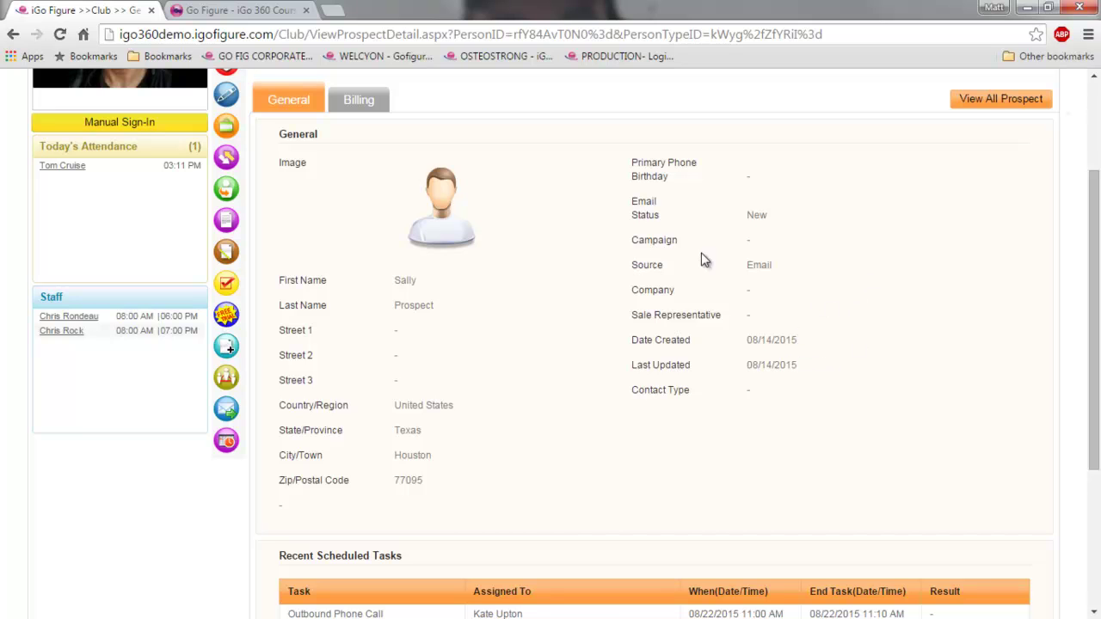
scroll(731, 378, "down", 2)
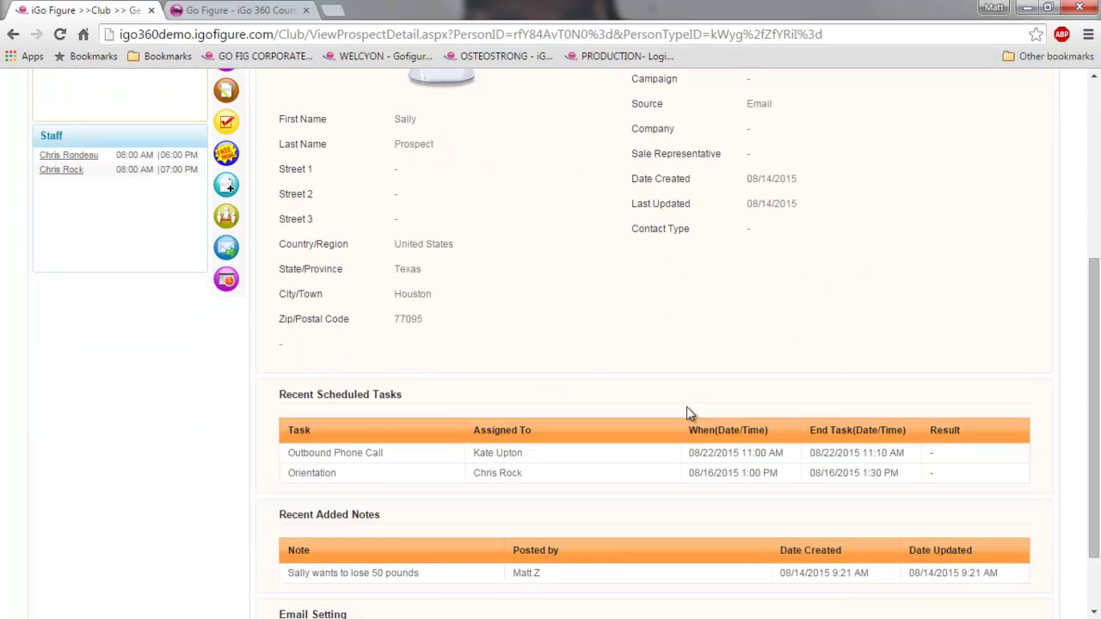
scroll(460, 442, "up", 3)
scroll(457, 442, "down", 3)
scroll(596, 375, "down", 1)
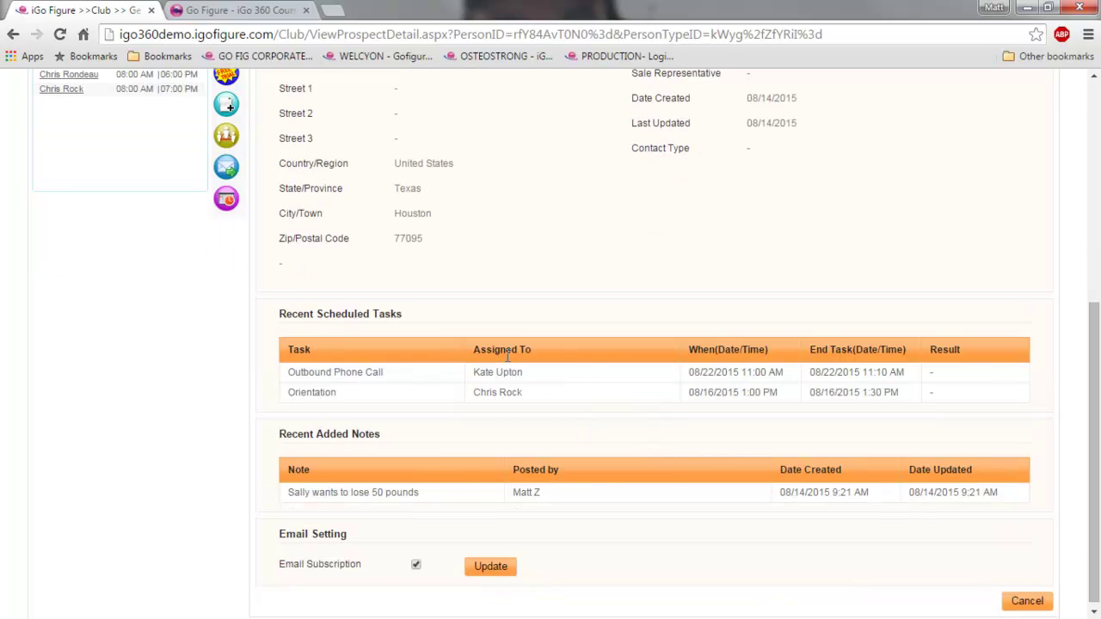
scroll(508, 359, "up", 3)
scroll(534, 326, "up", 1)
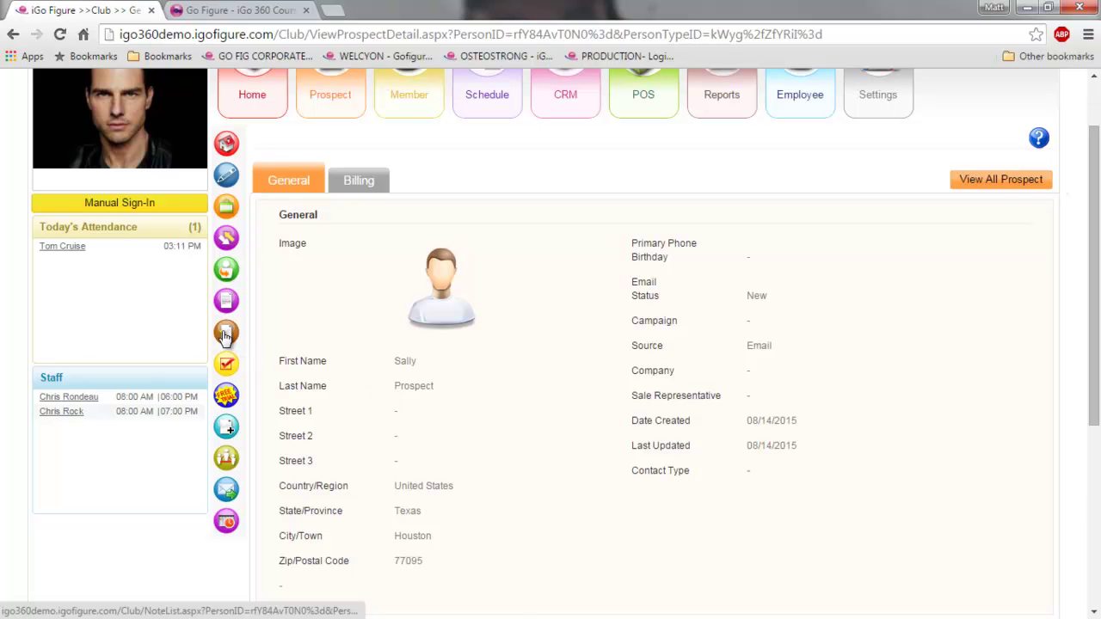
scroll(281, 361, "down", 3)
scroll(484, 465, "down", 1)
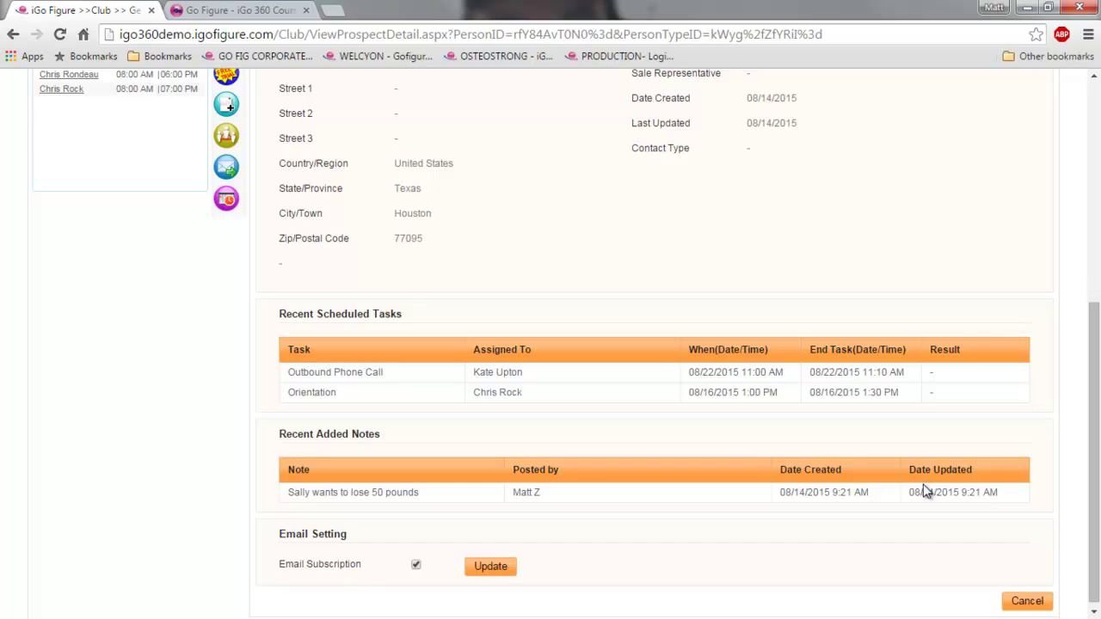
scroll(752, 467, "up", 3)
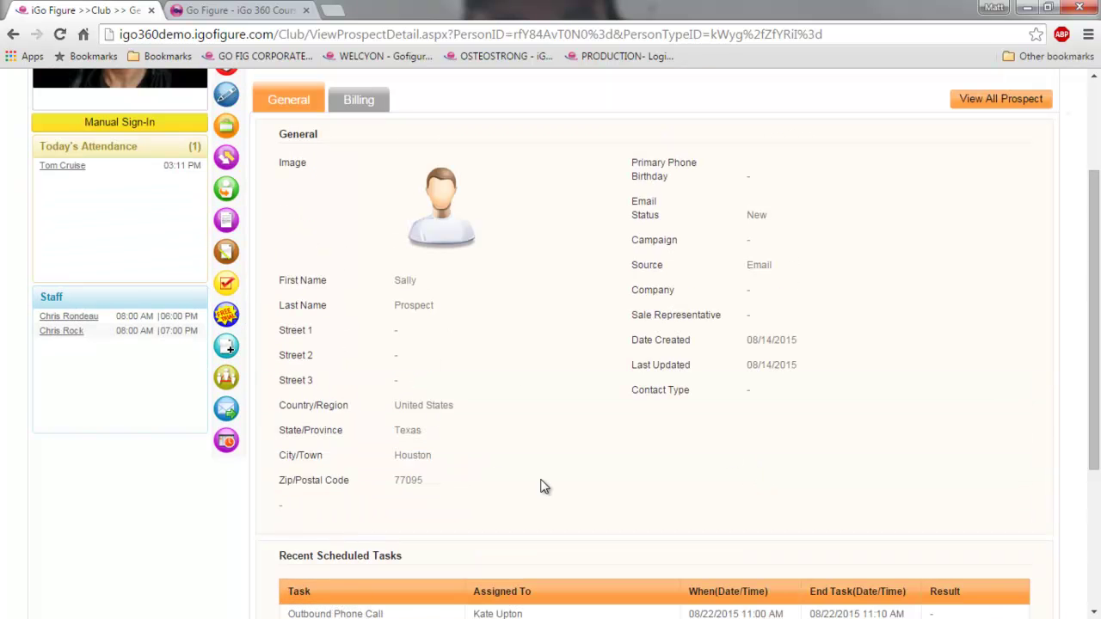
scroll(541, 494, "down", 3)
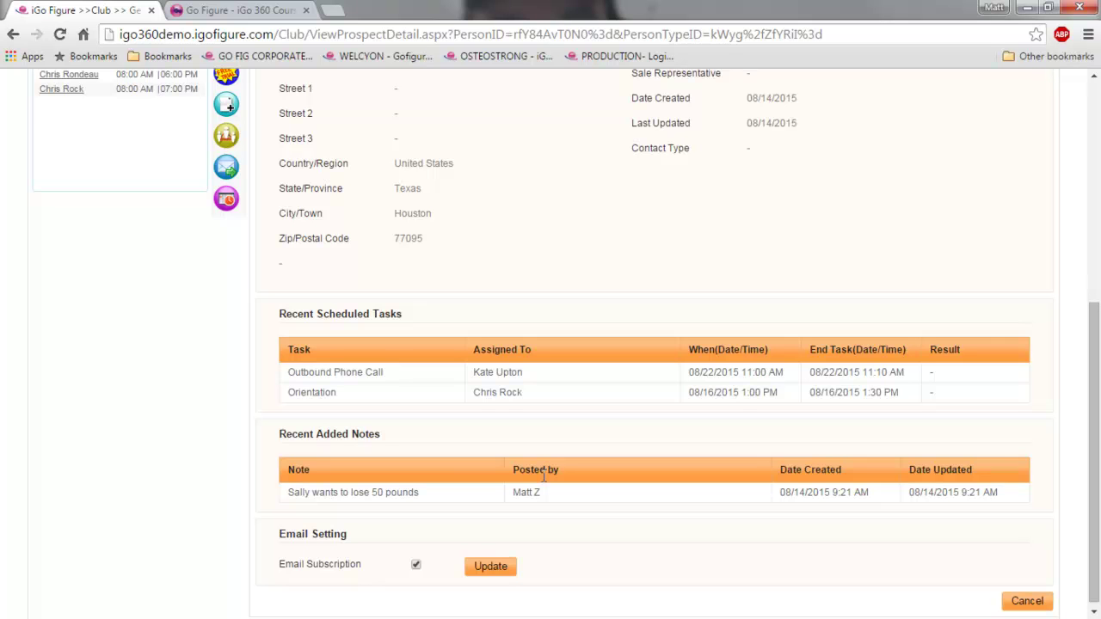
scroll(531, 465, "up", 2)
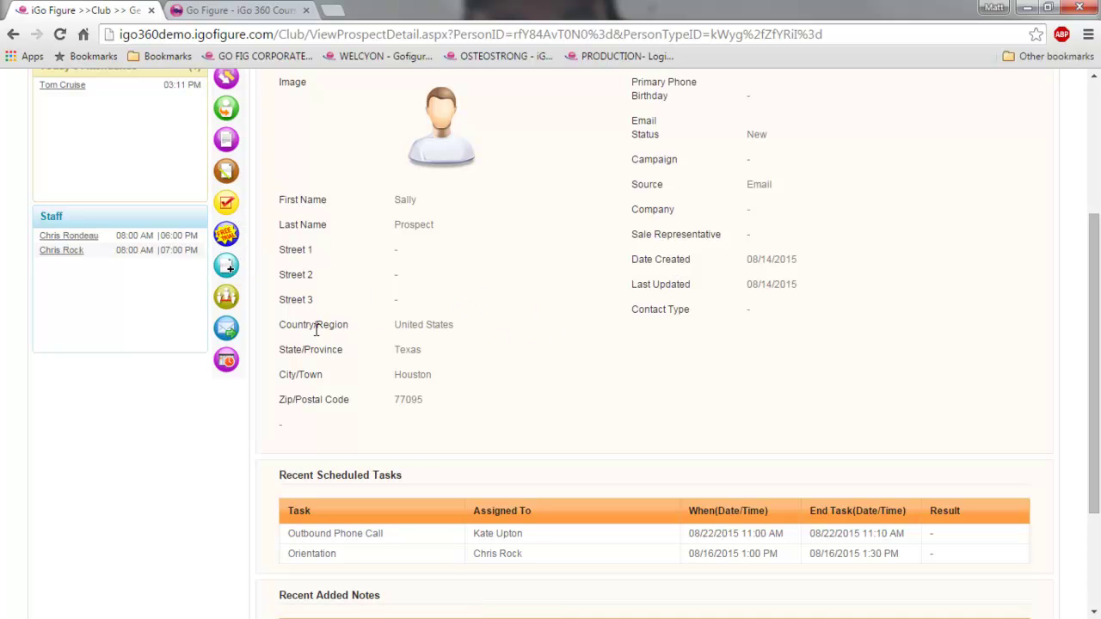
- Start a Free Trial Pass for the prospect and place the cursor in Barcode ID
left_click(226, 238)
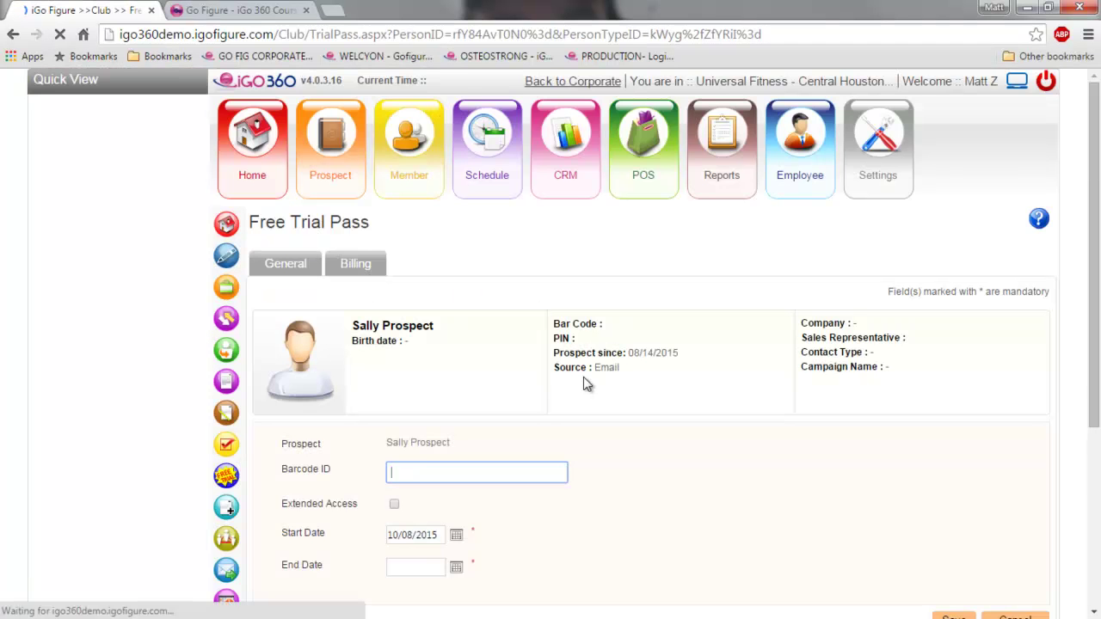
scroll(636, 397, "down", 2)
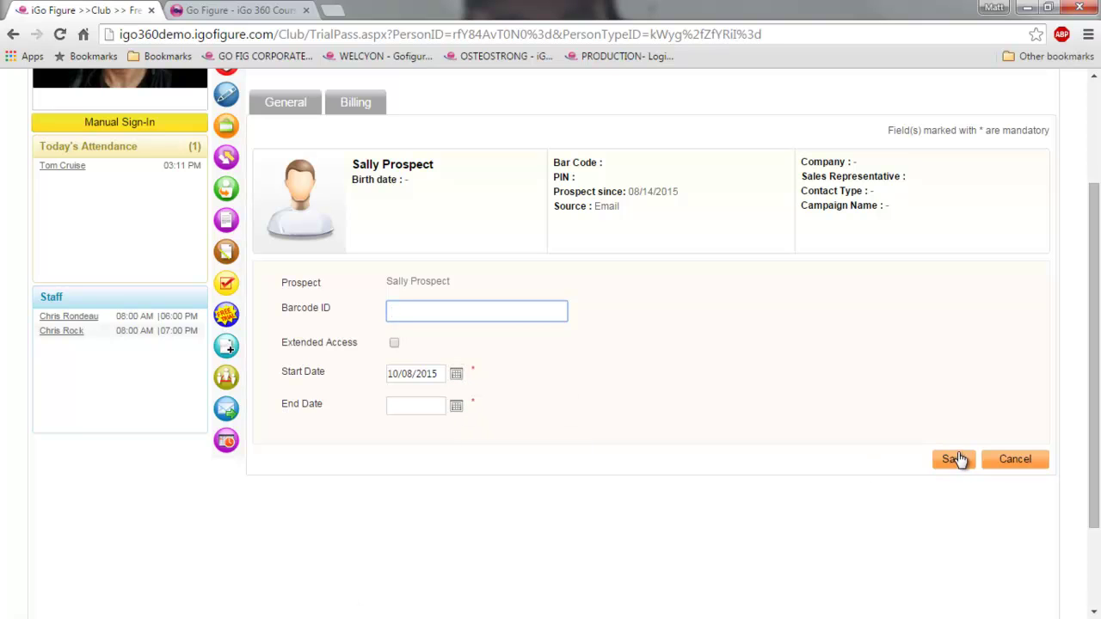
left_click(405, 309)
- Cancel the Free Trial Pass form to return to the prospect's details
left_click(1015, 465)
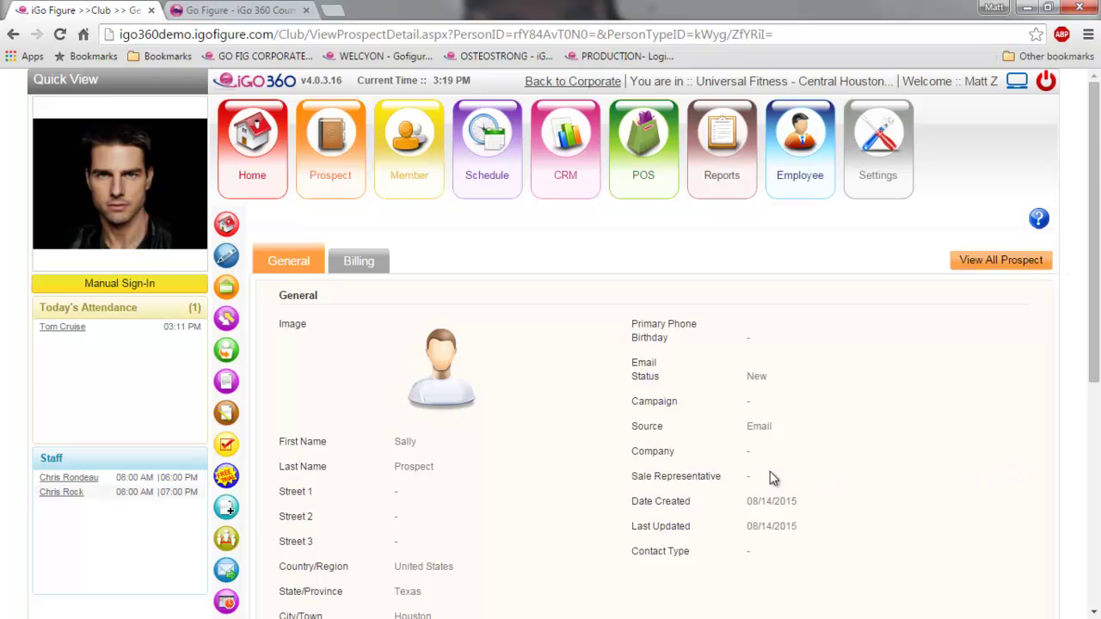
scroll(740, 468, "down", 2)
scroll(540, 413, "down", 1)
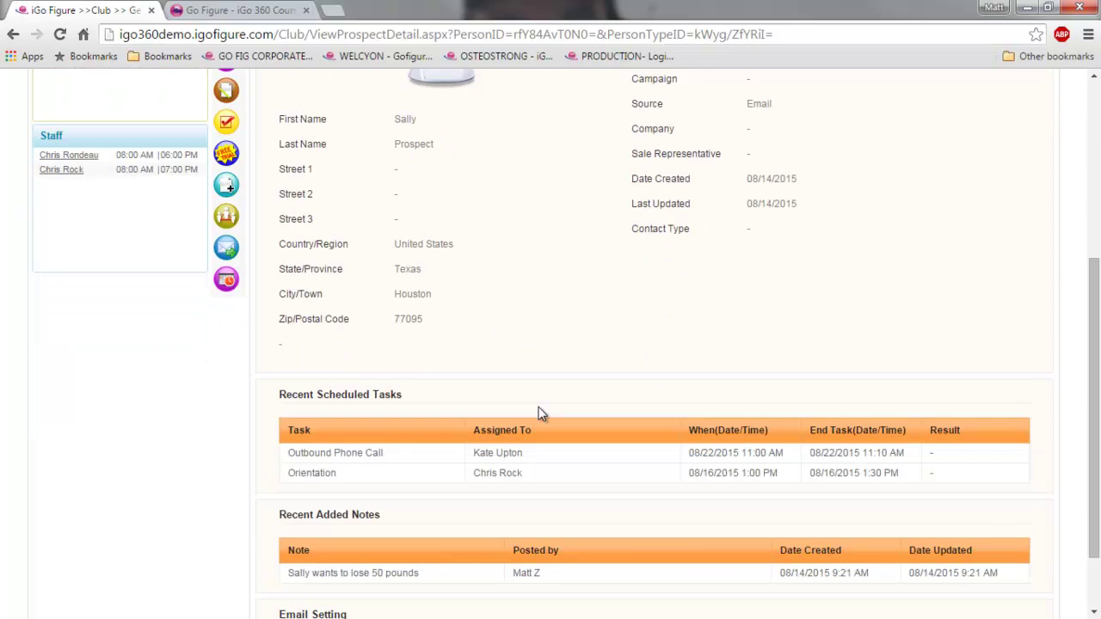
scroll(540, 412, "up", 3)
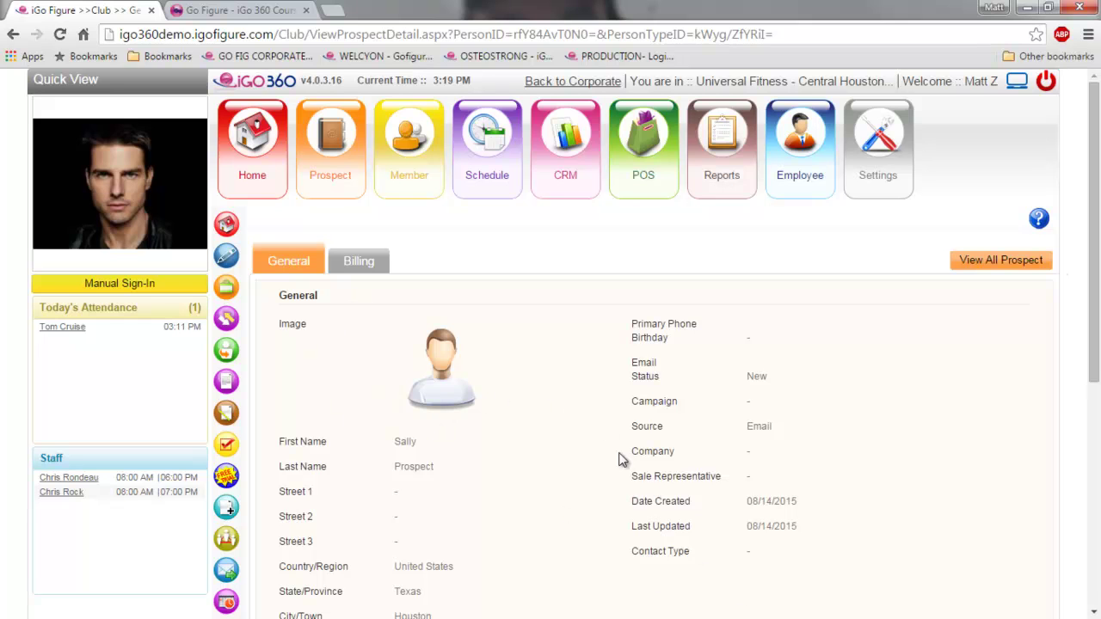
mouse_move(404, 185)
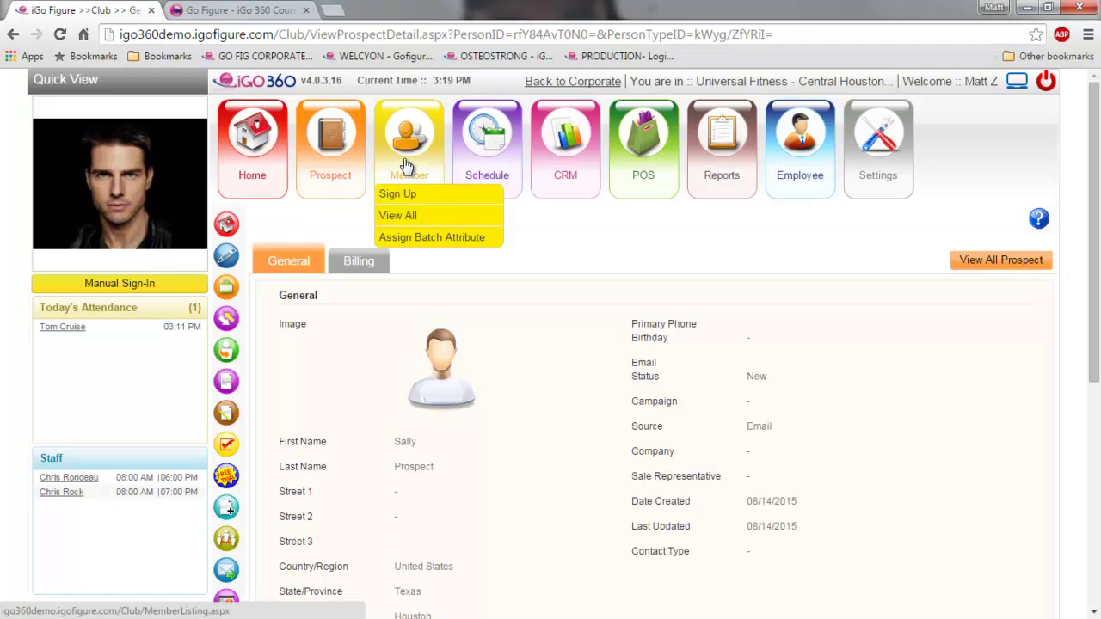
- Open the Member List showing all six members with their plans, status and bar codes
left_click(403, 161)
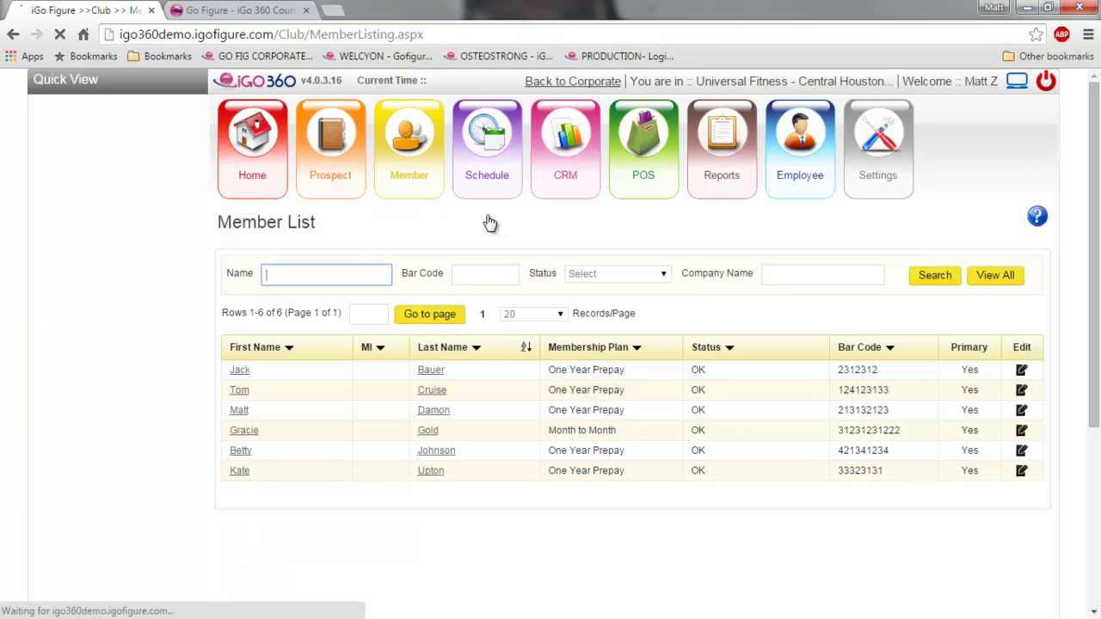
mouse_move(410, 153)
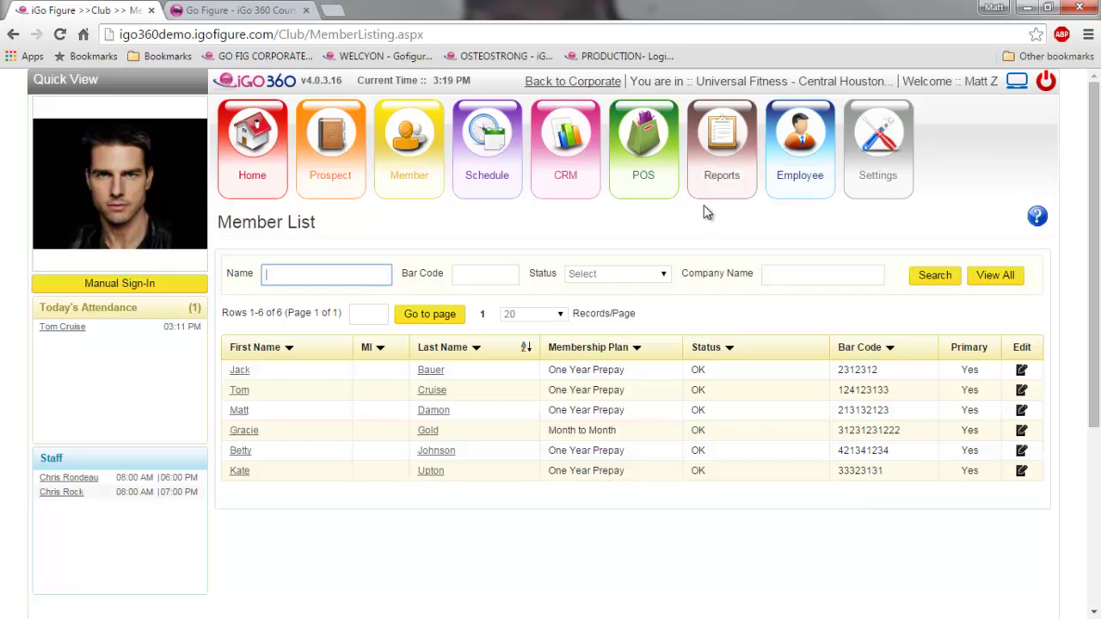
mouse_move(710, 176)
mouse_move(744, 394)
left_click(56, 328)
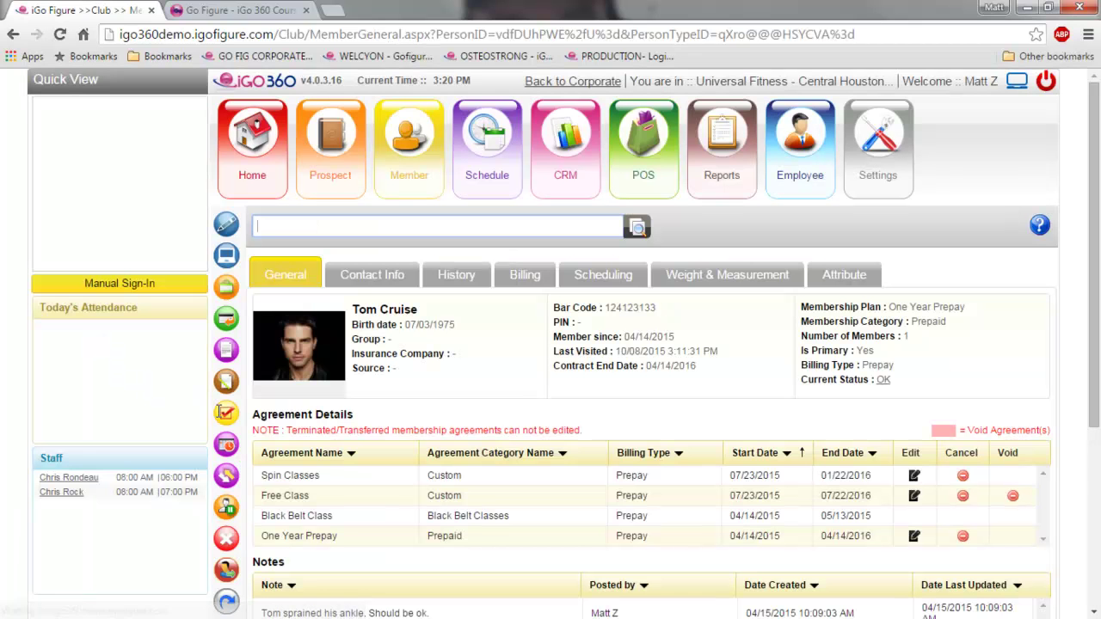
scroll(590, 421, "down", 2)
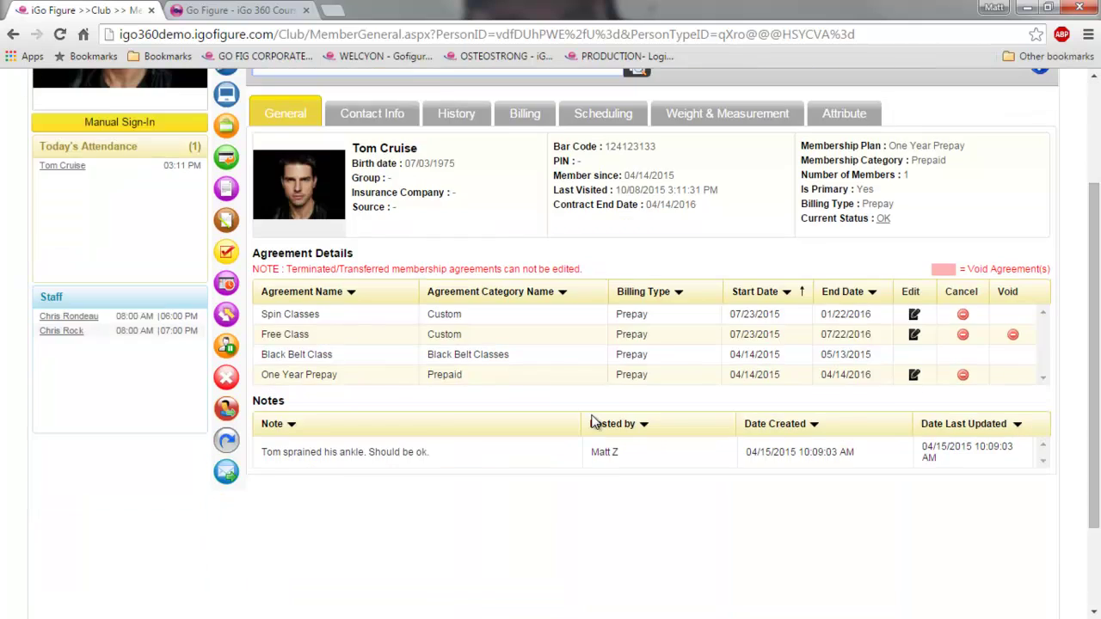
scroll(591, 422, "up", 1)
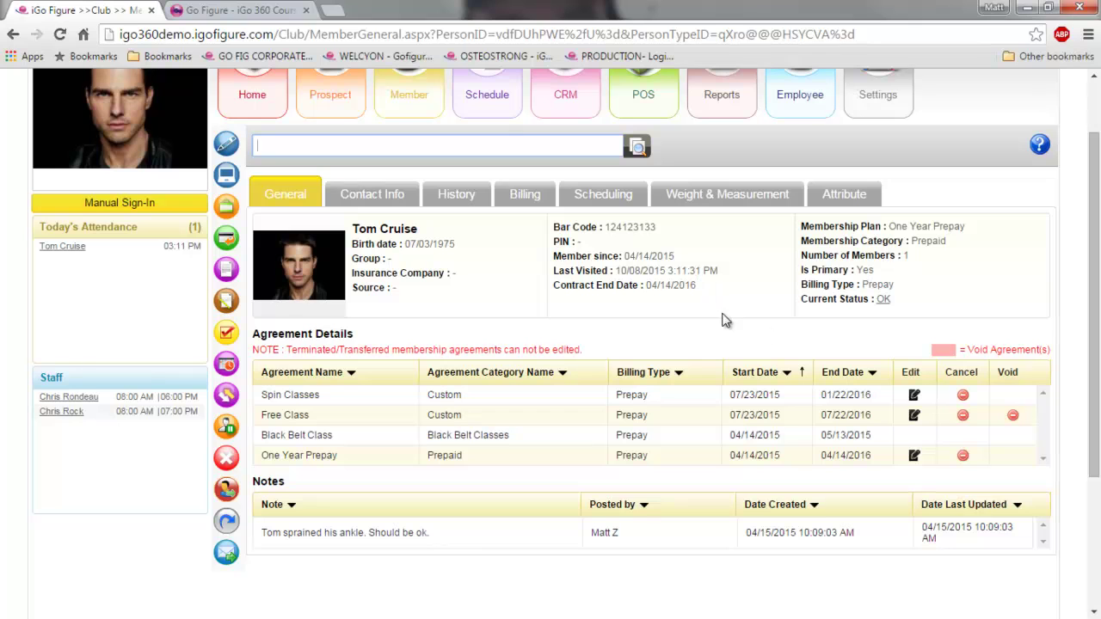
- Highlight the member's 'Current Status : OK' text, then open the One Year Prepay agreement for editing
left_click(882, 300)
left_click_drag(881, 301, 803, 307)
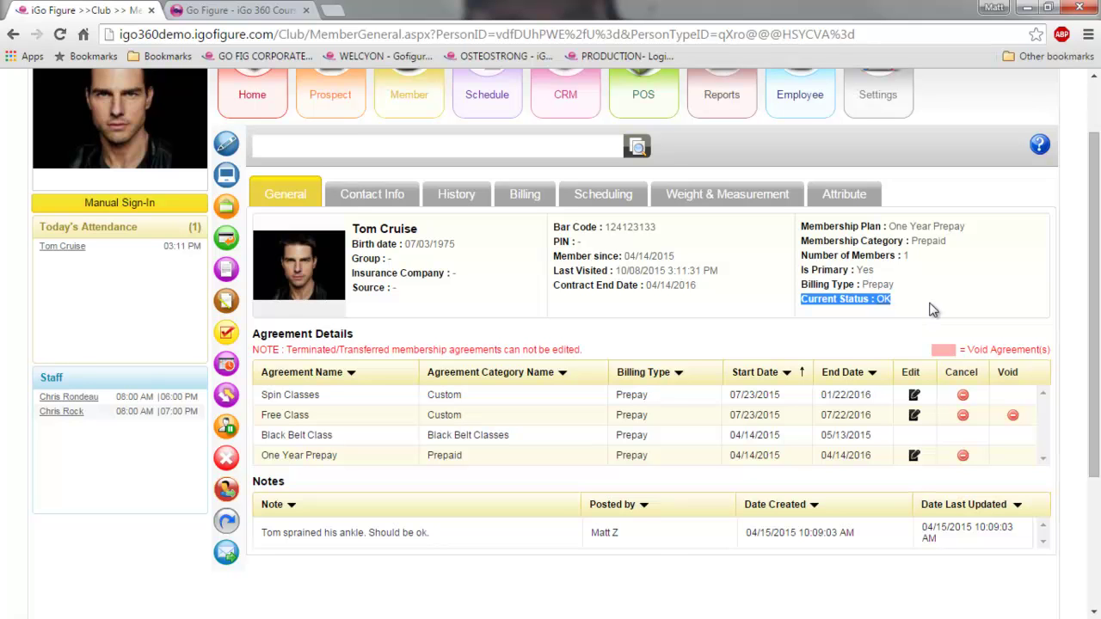
left_click(929, 296)
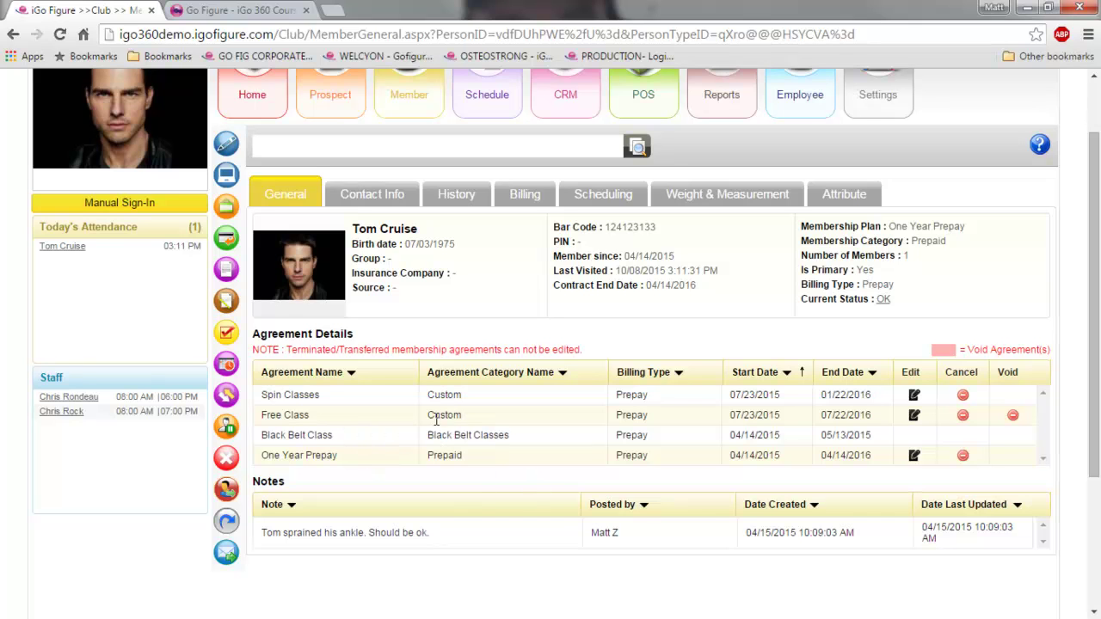
scroll(479, 445, "down", 1)
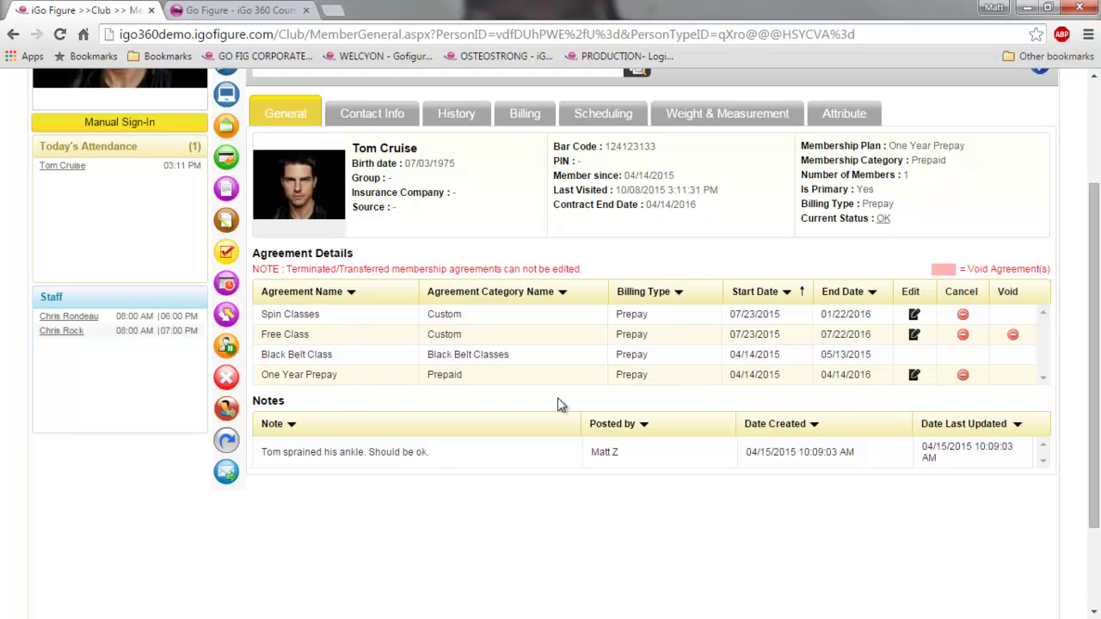
left_click(913, 375)
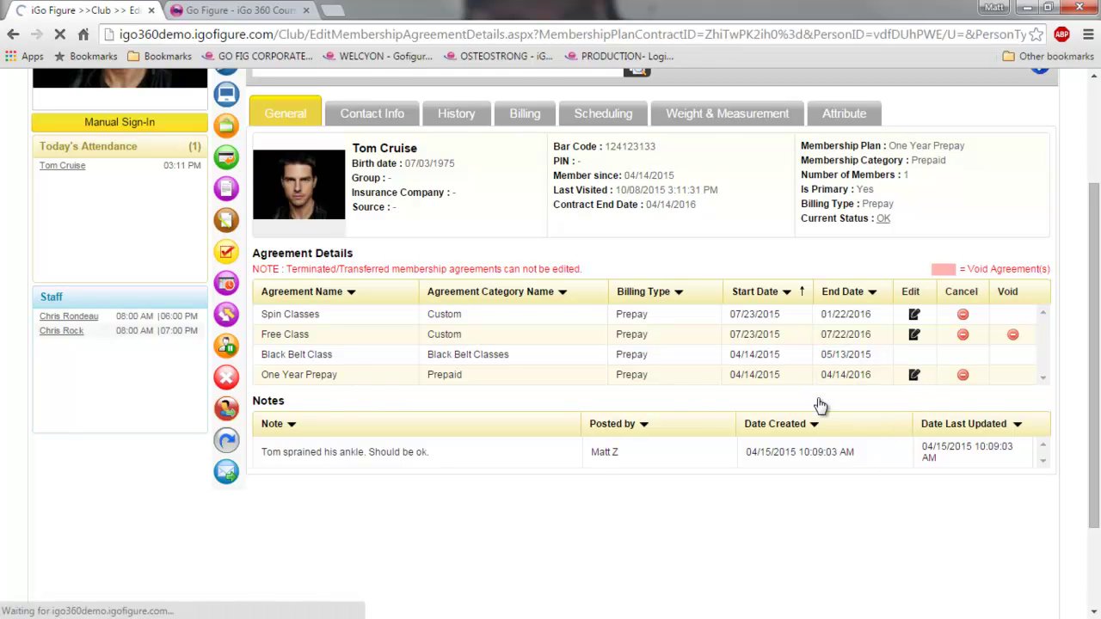
- Cancel the One Year Prepay agreement edit unchanged and go to the member's Note List
scroll(607, 447, "down", 2)
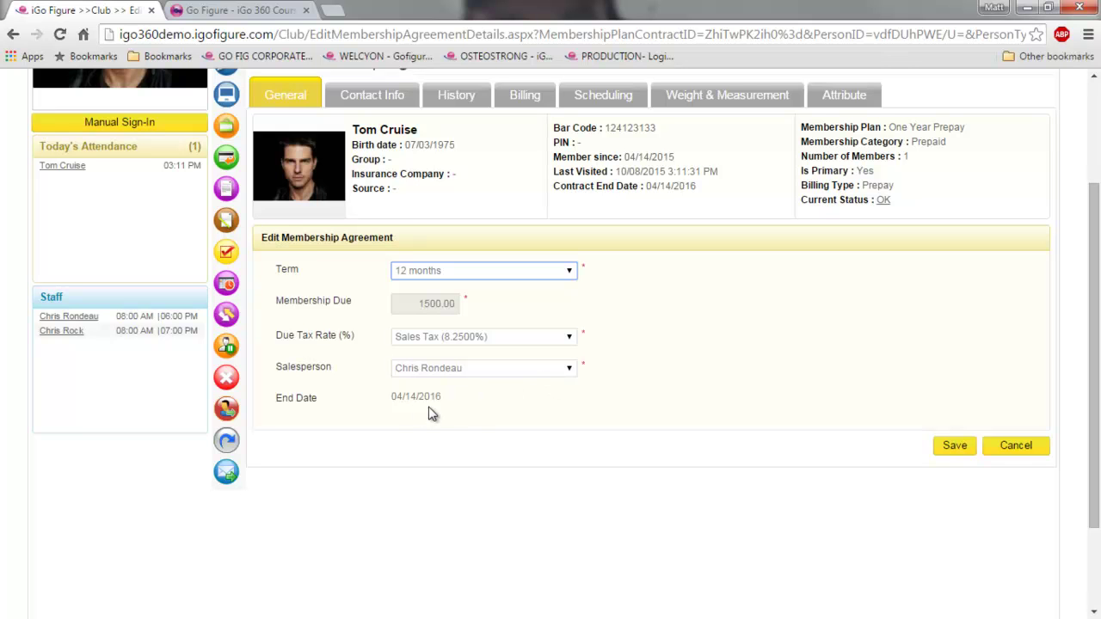
left_click(1015, 449)
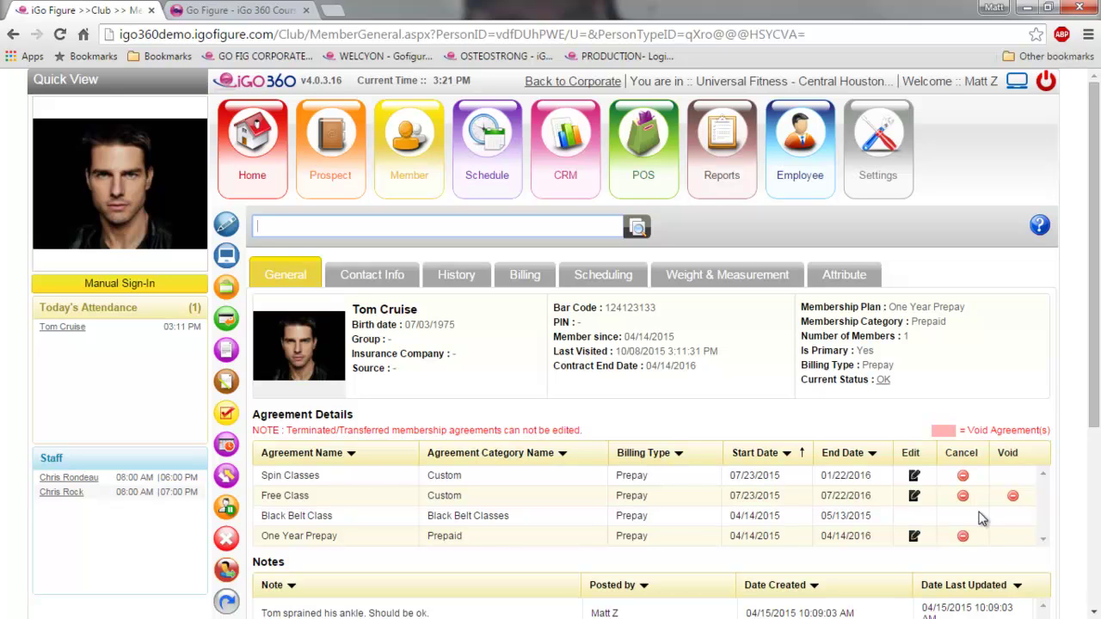
scroll(796, 473, "down", 2)
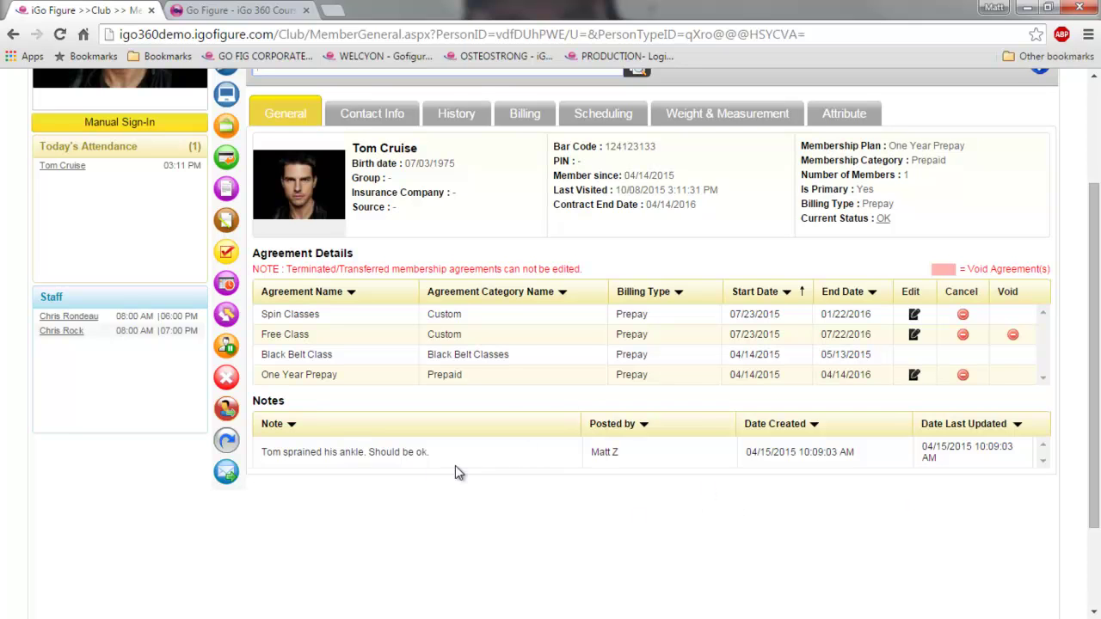
left_click(227, 222)
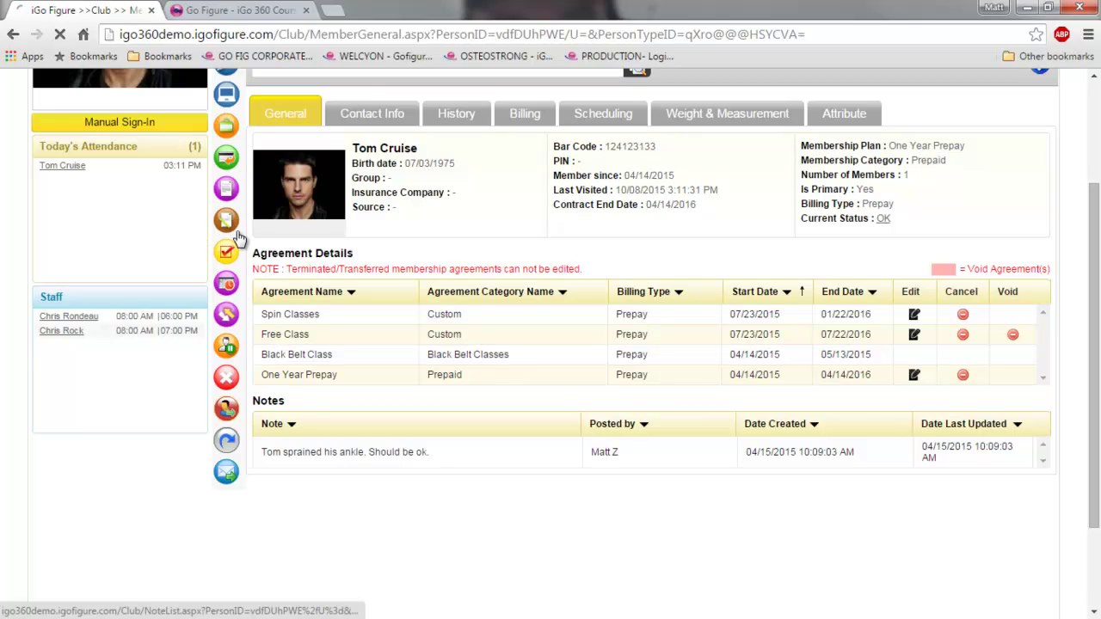
- Look over the member's Contact Info tab, then switch to the History tab
scroll(518, 483, "down", 1)
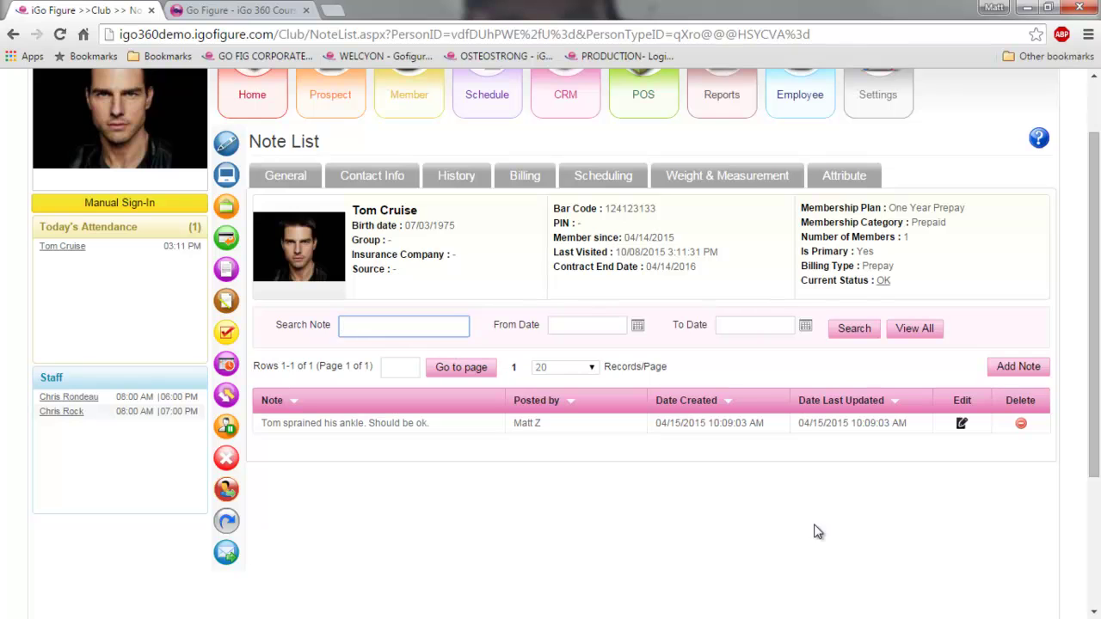
scroll(714, 543, "up", 1)
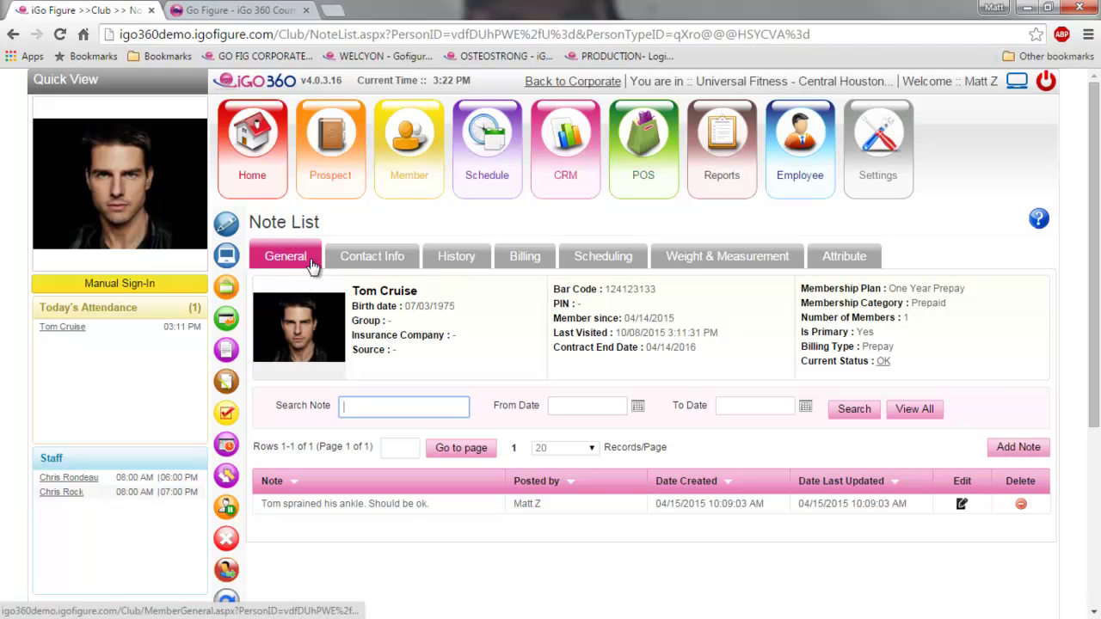
left_click(359, 263)
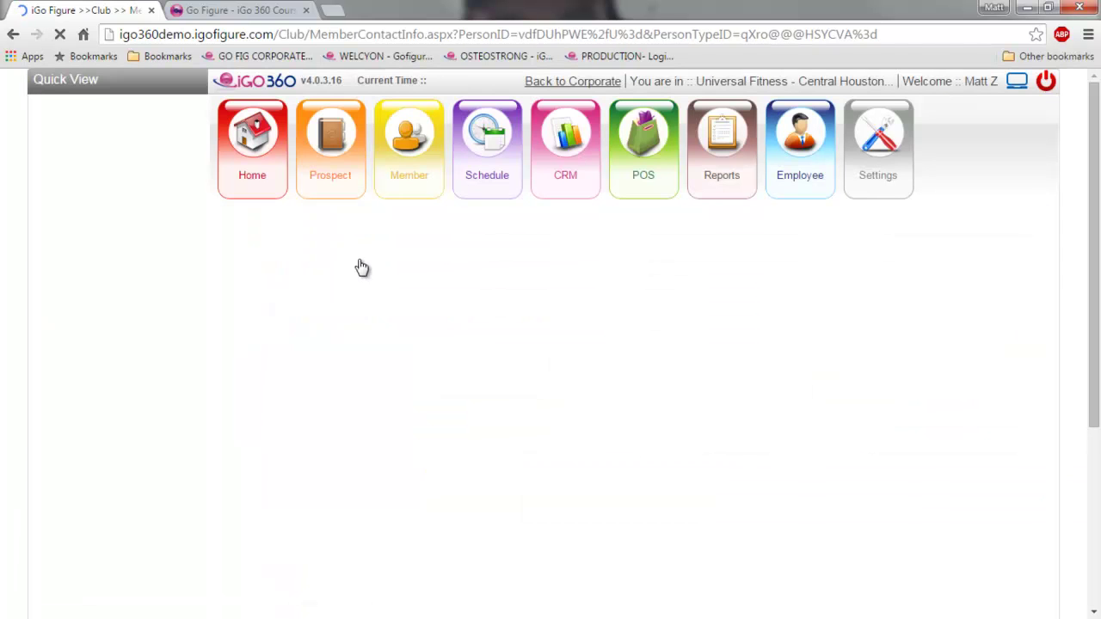
scroll(507, 394, "down", 2)
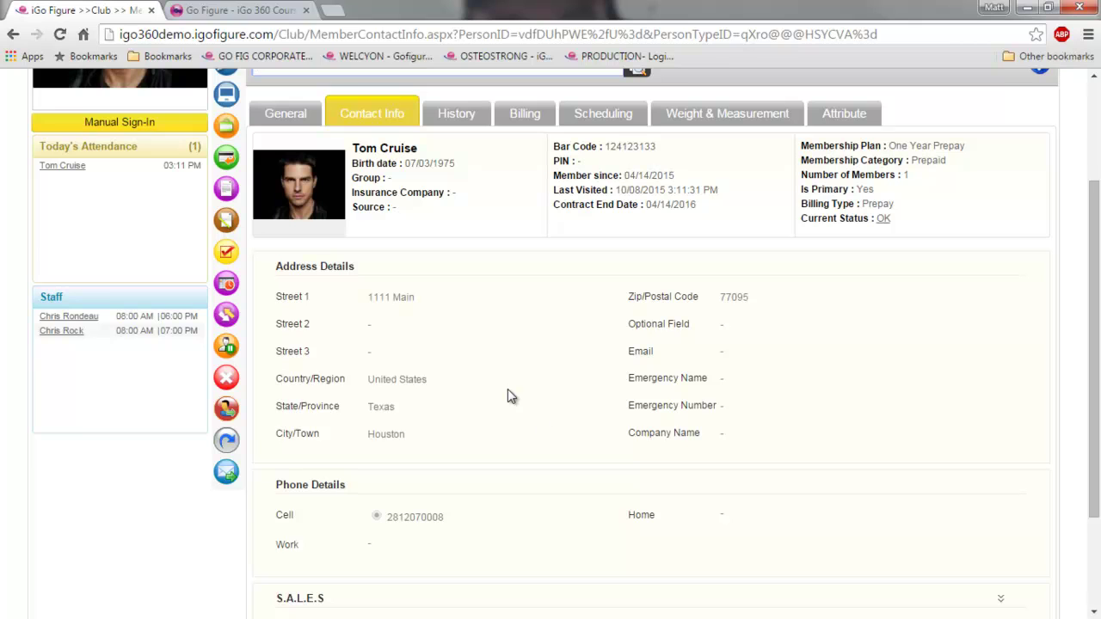
scroll(558, 430, "up", 2)
left_click(460, 284)
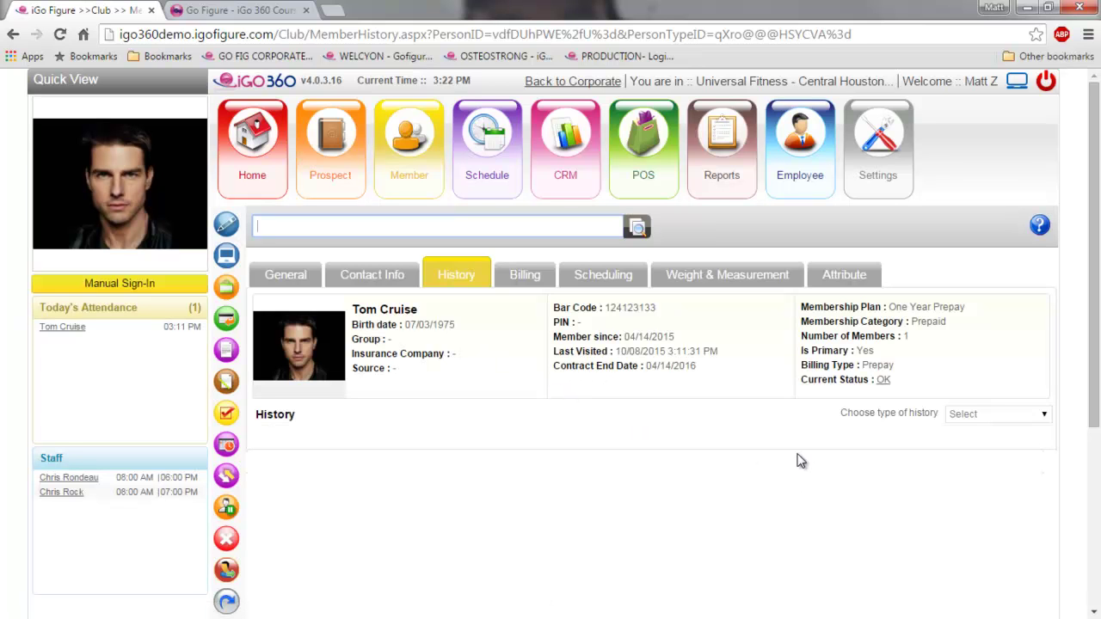
- Show the member's Attendance History, then go to the Billing tab with $0.00 due
left_click(1043, 416)
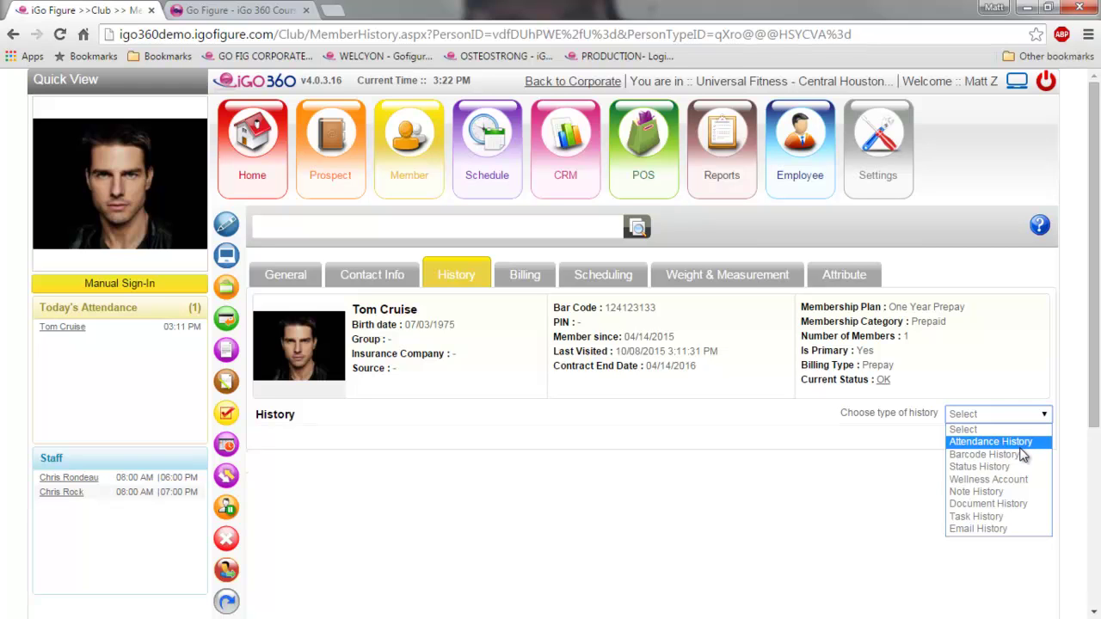
left_click(1021, 443)
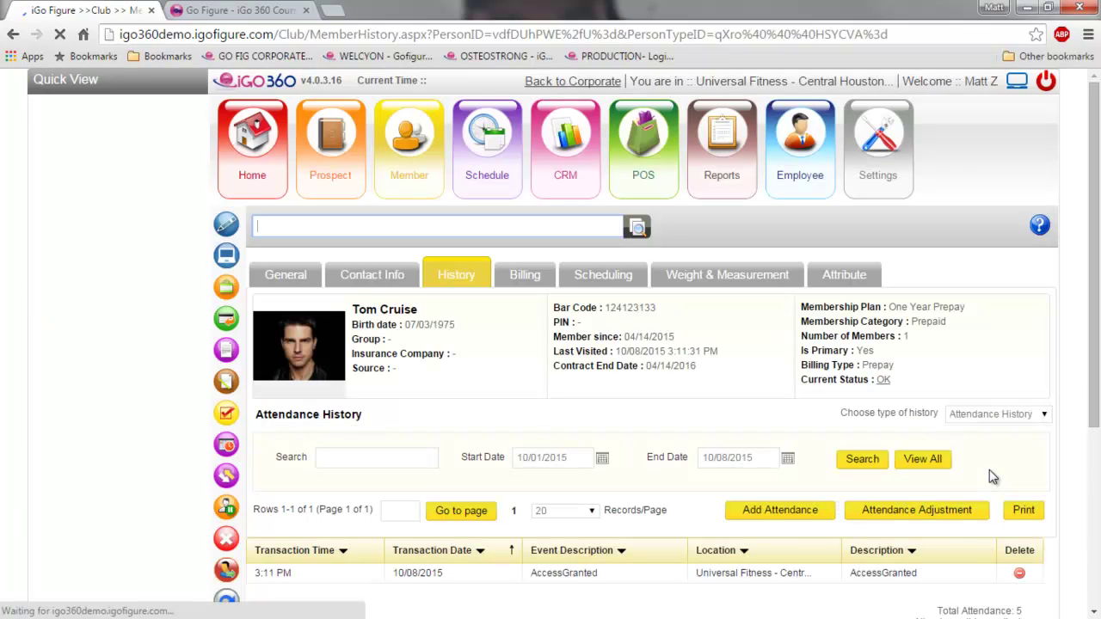
scroll(989, 469, "down", 2)
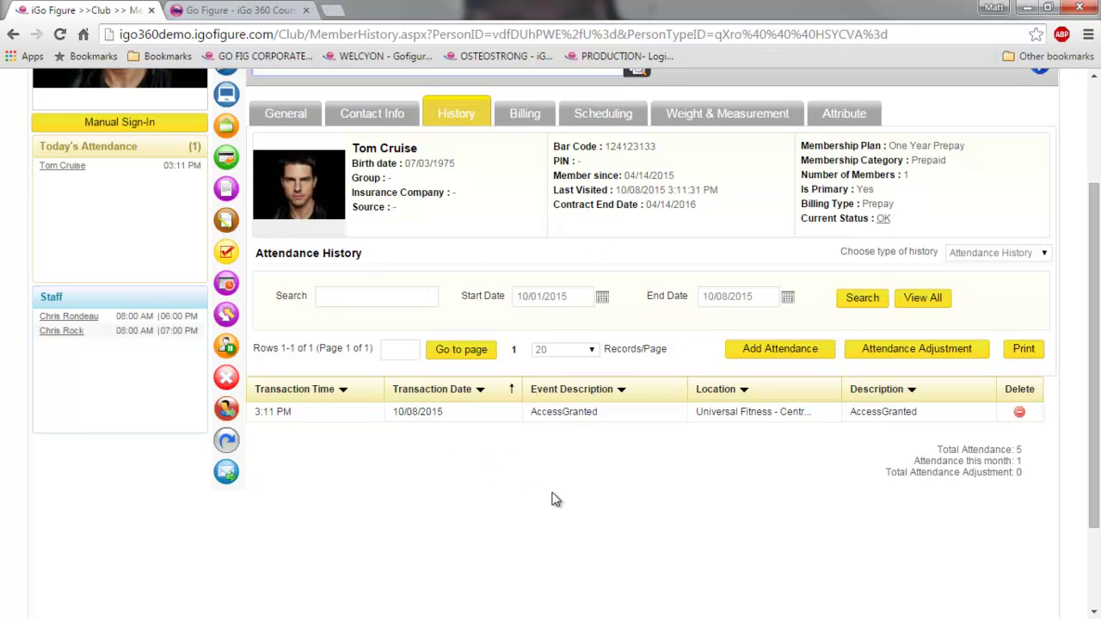
left_click(1045, 254)
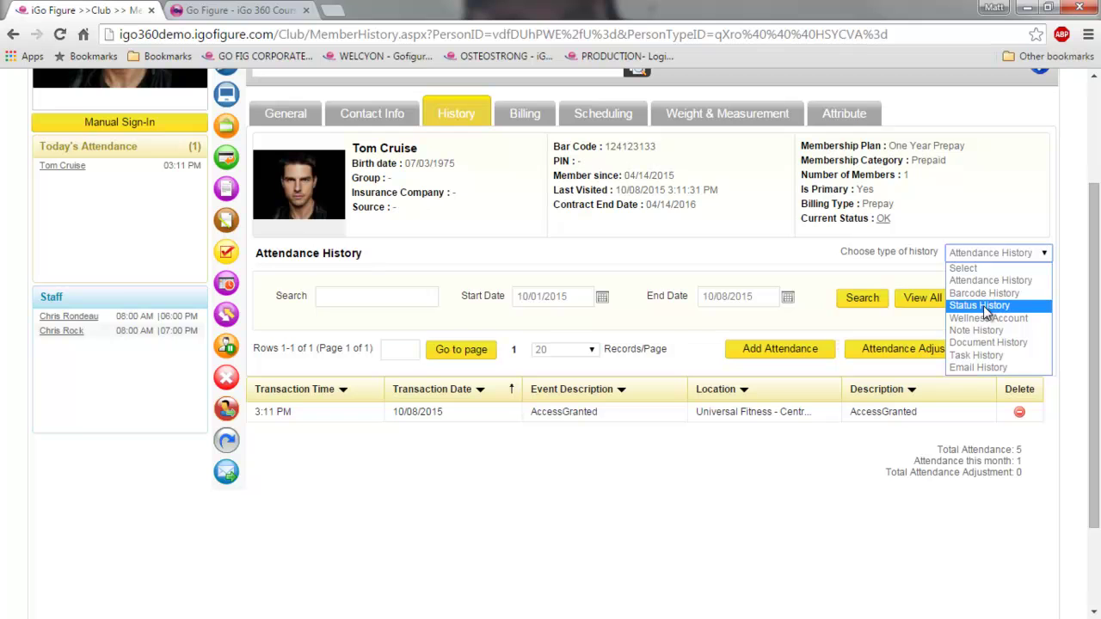
scroll(611, 430, "up", 2)
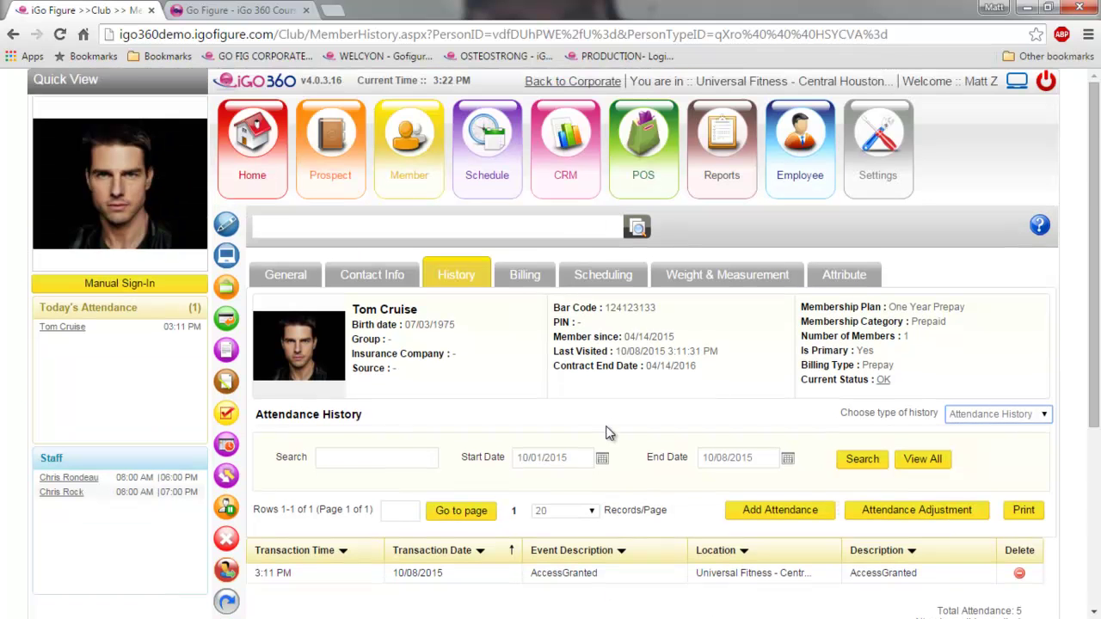
left_click(525, 276)
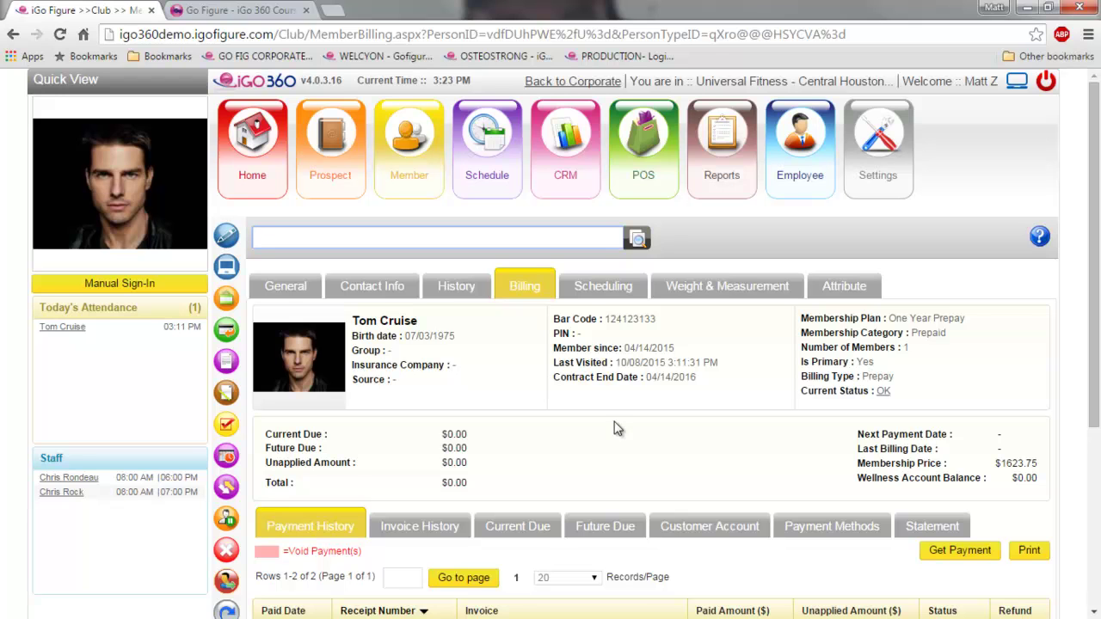
- Highlight the $0.00 Current Due amount and start a Get Payment for the member
scroll(483, 393, "down", 1)
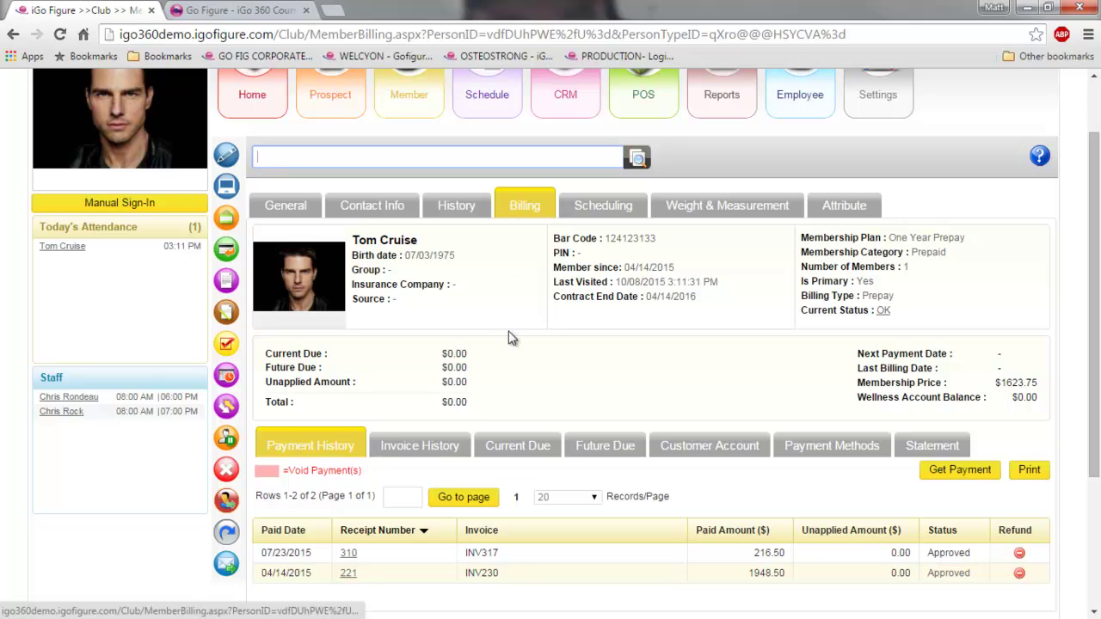
left_click_drag(444, 354, 468, 356)
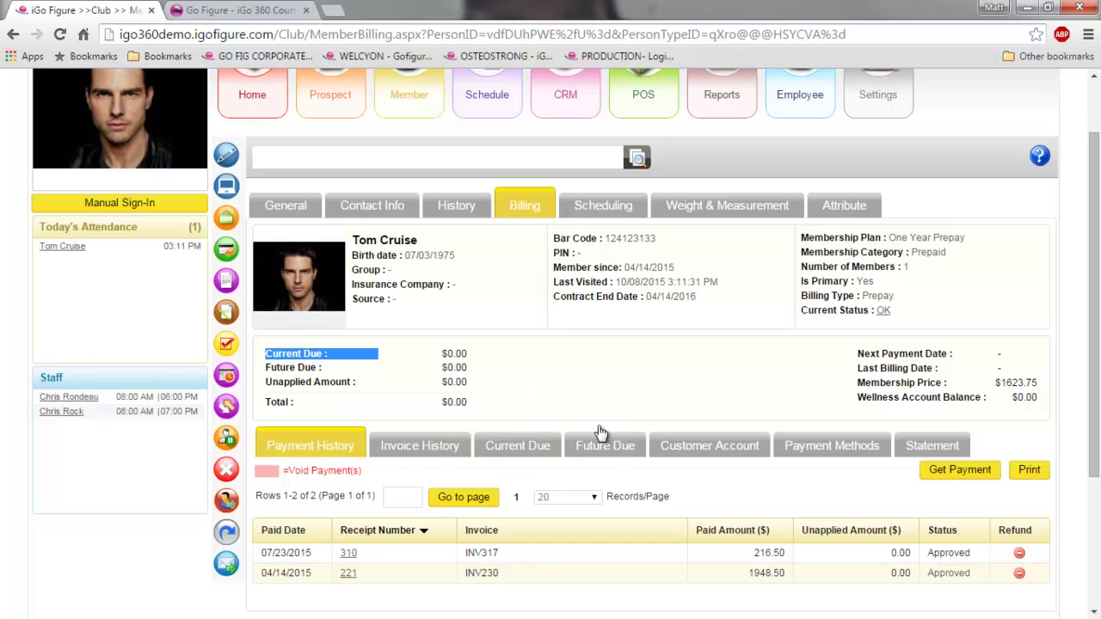
scroll(582, 401, "down", 2)
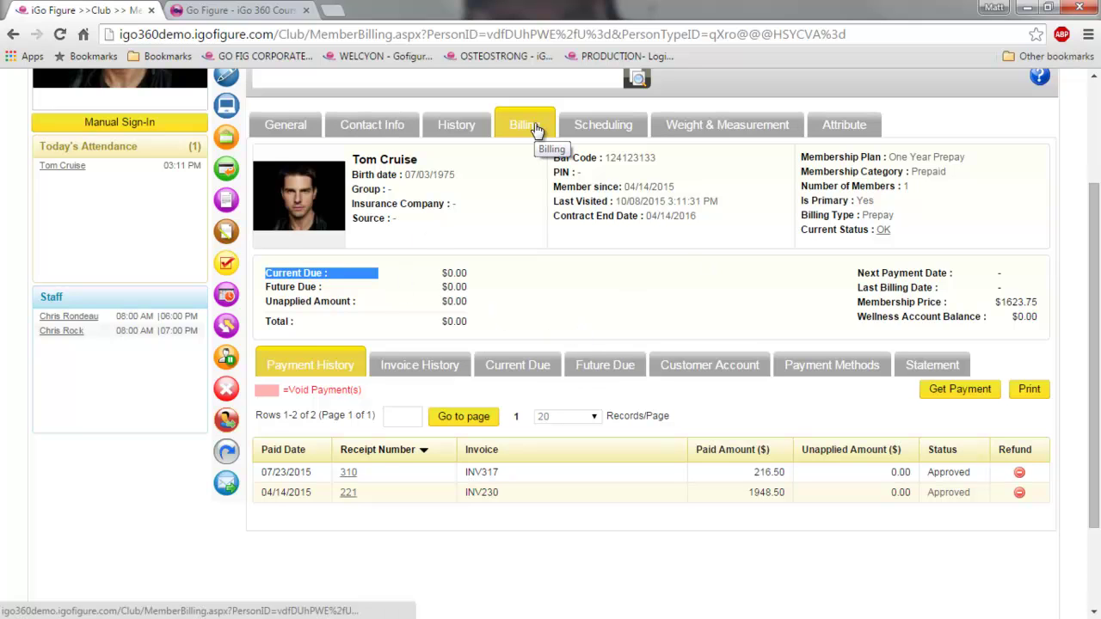
left_click(965, 394)
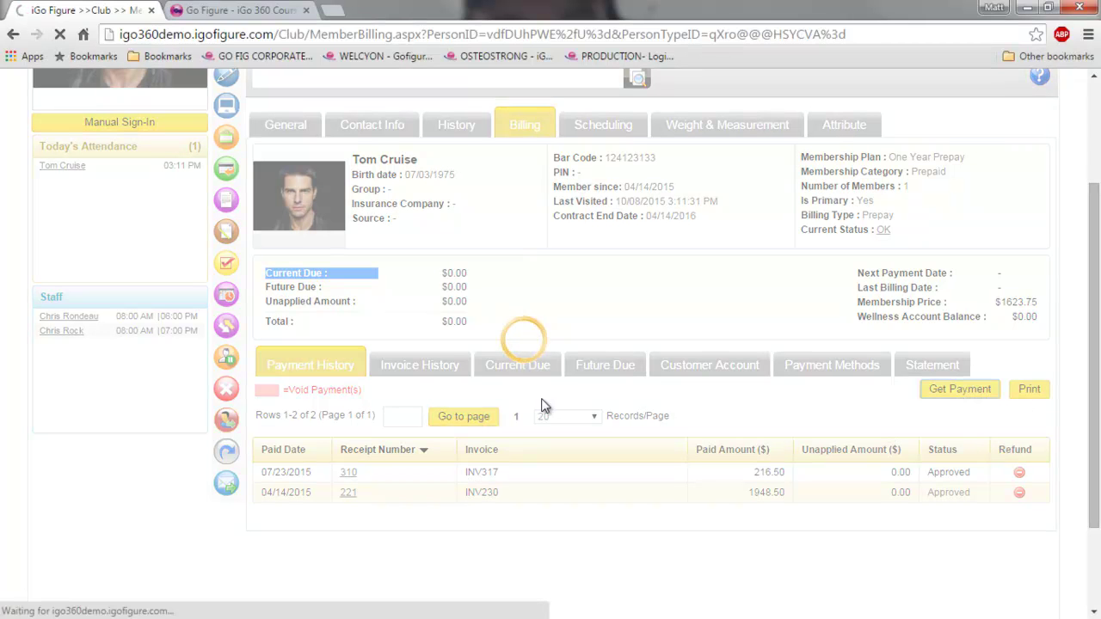
- Enter 49 as the payment amount, then return to Billing without checking out
scroll(539, 428, "down", 3)
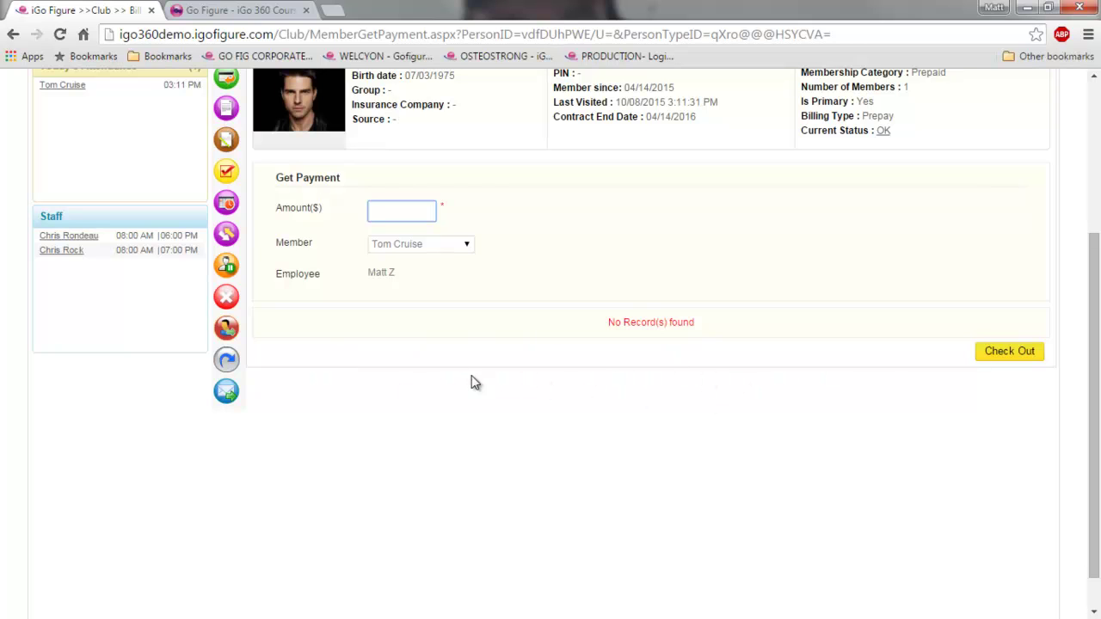
type("49")
scroll(630, 480, "up", 3)
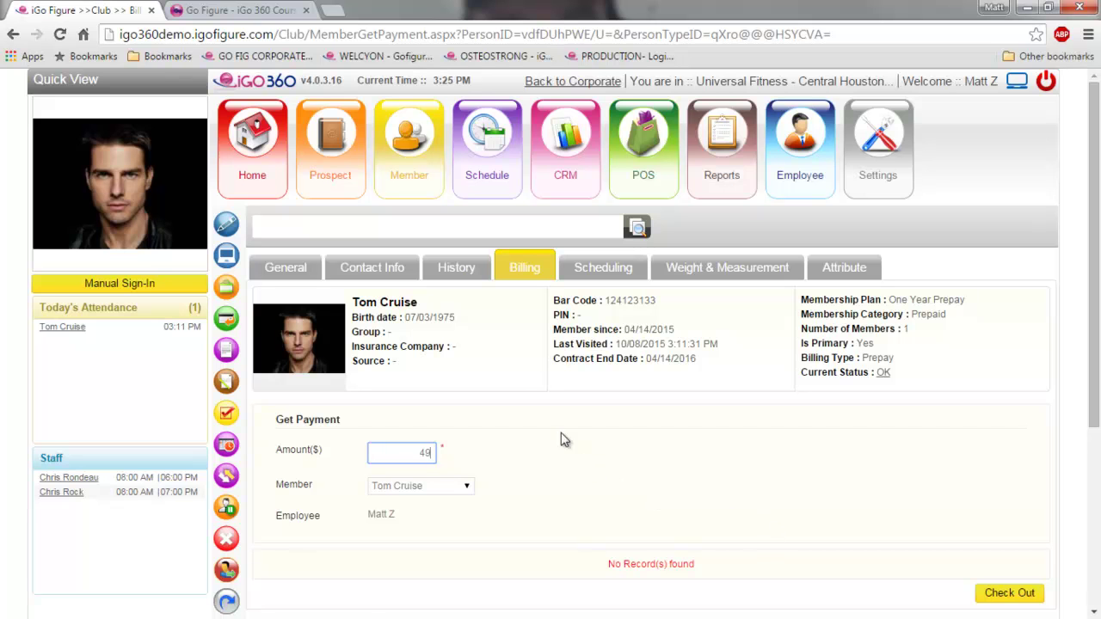
left_click(522, 271)
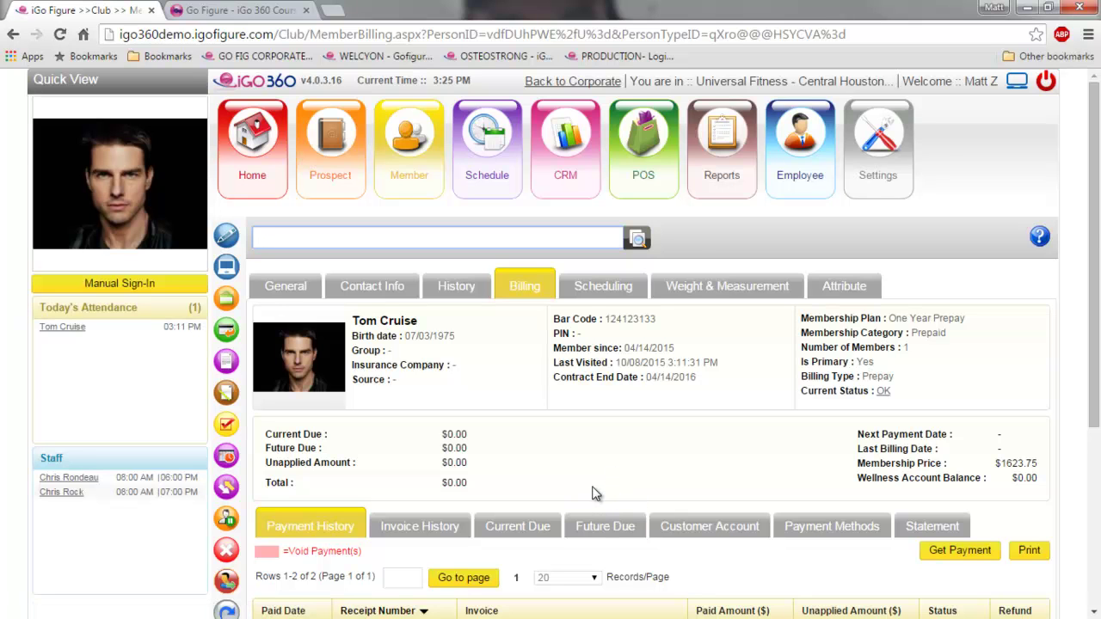
scroll(595, 493, "down", 3)
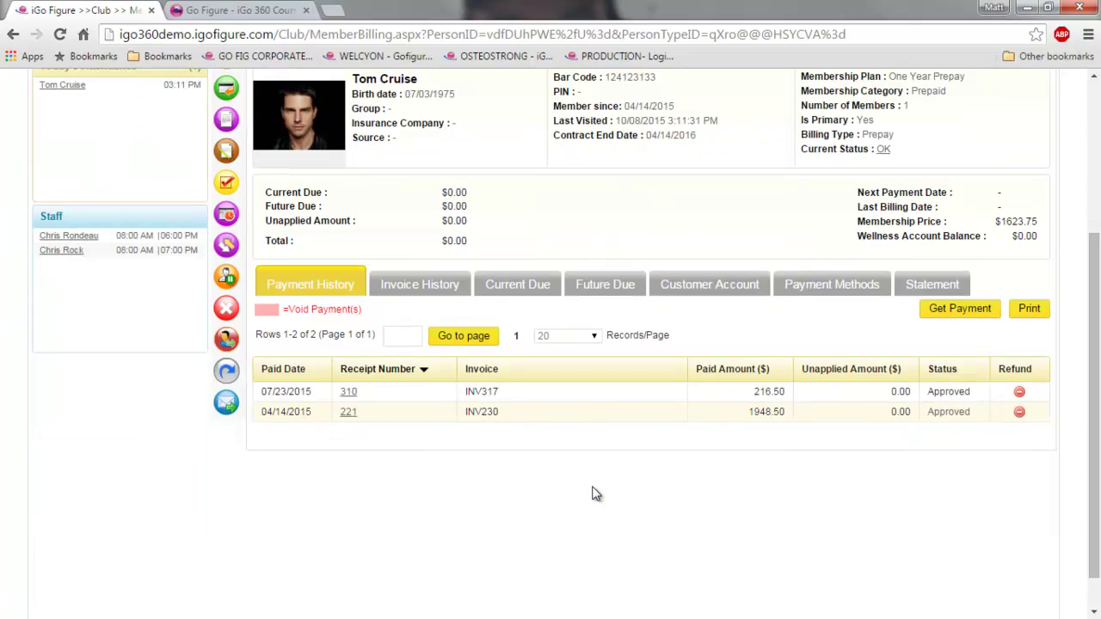
- Show Payment Methods with the single primary Statement method and highlight the Unapplied Amount
scroll(599, 497, "up", 3)
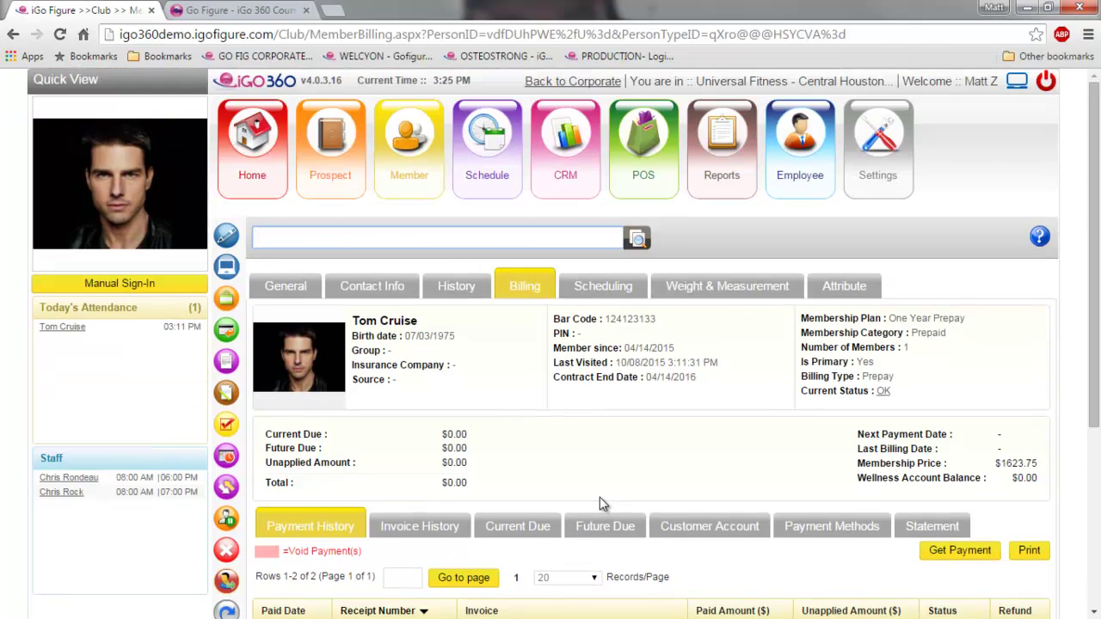
scroll(803, 539, "down", 1)
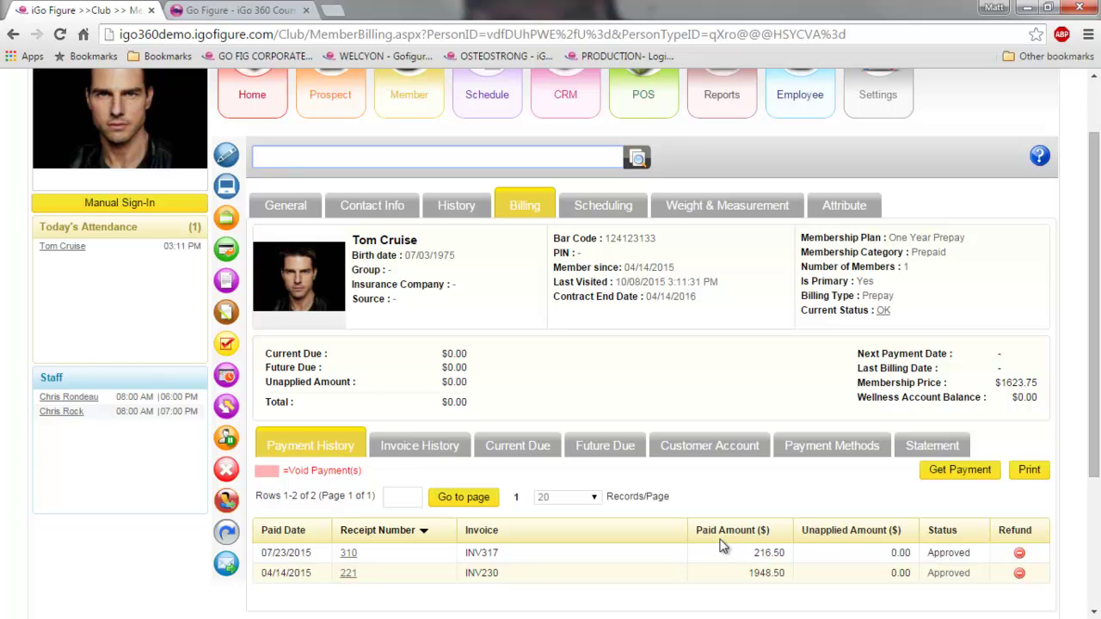
left_click(873, 449)
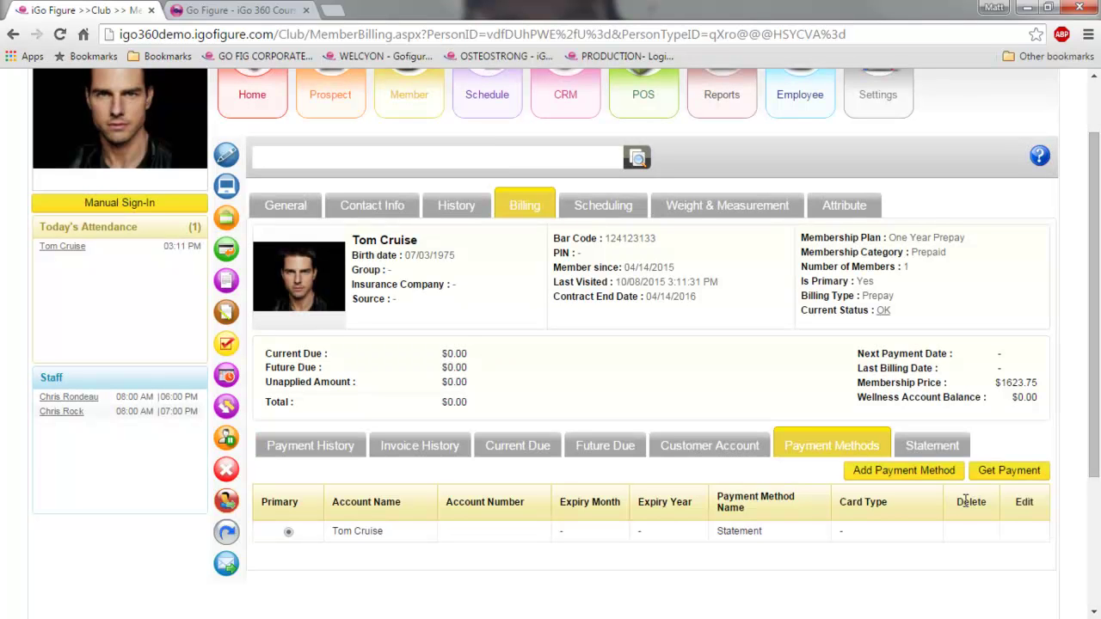
left_click_drag(469, 382, 436, 385)
left_click_drag(1095, 213, 1092, 283)
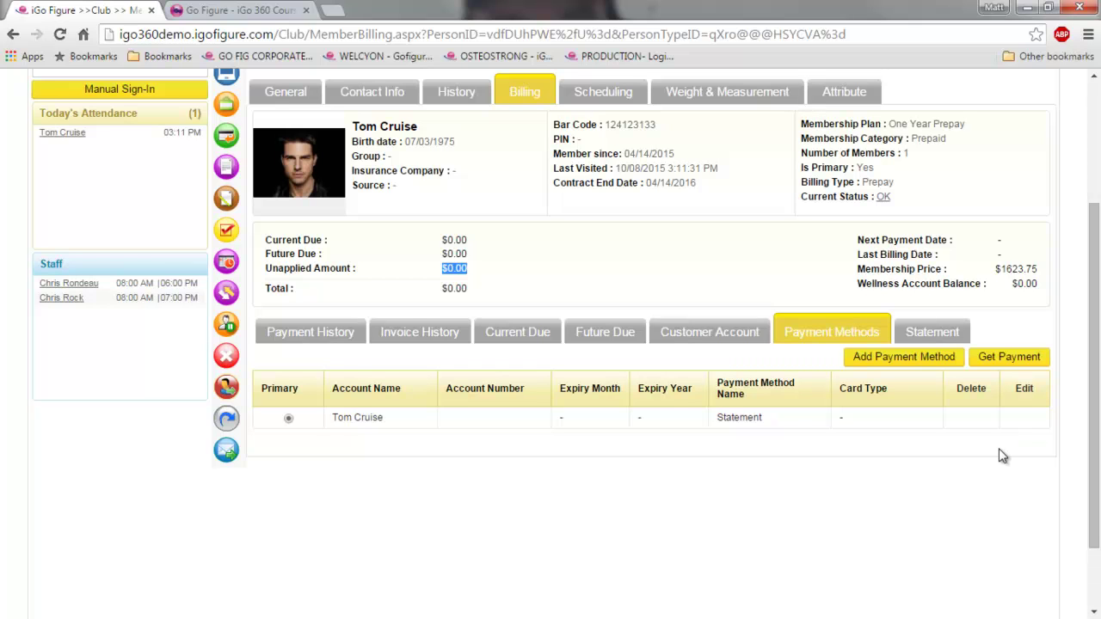
scroll(675, 415, "up", 1)
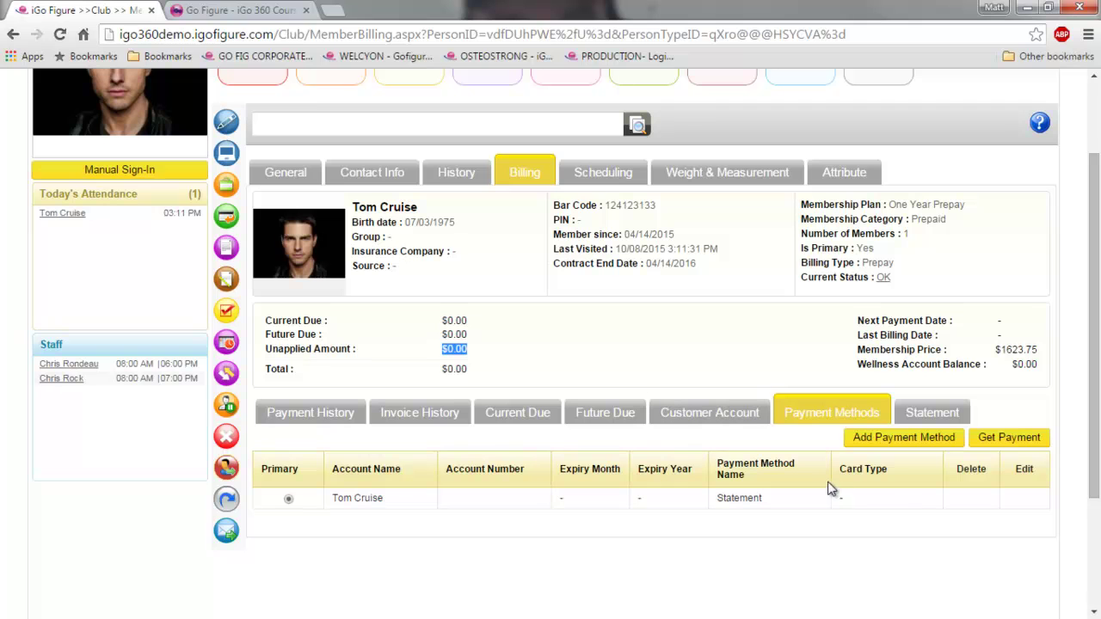
- Go via Scheduling to the member's Weight & Measurement history, which has no records
left_click(602, 174)
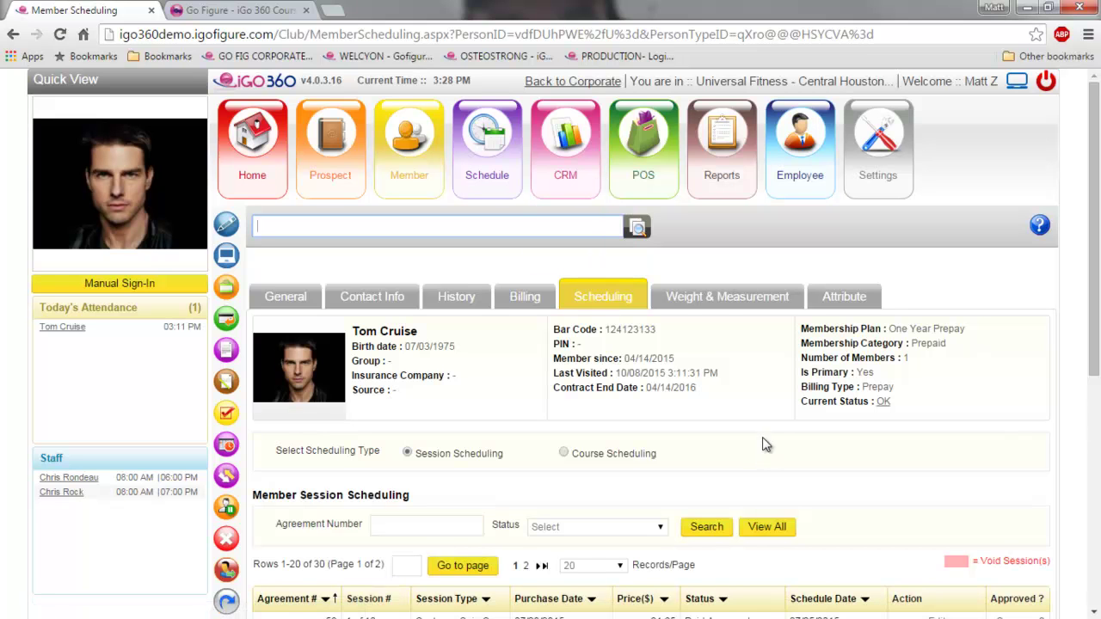
left_click(720, 302)
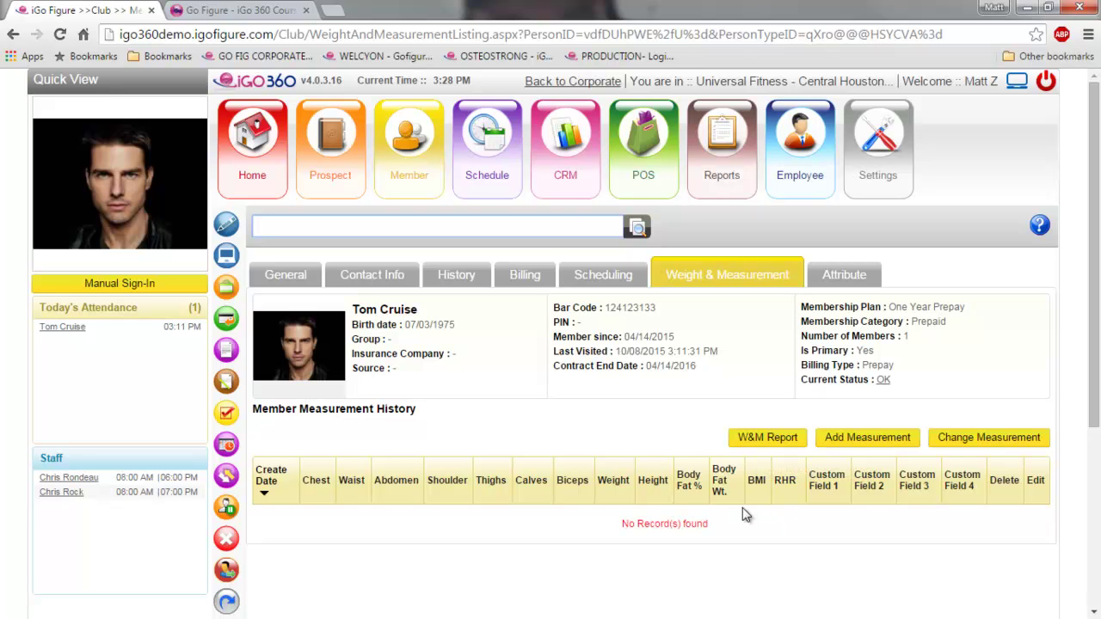
- Show the member's Attribute tab listing the single 5 - Blue Belt attribute
left_click(846, 287)
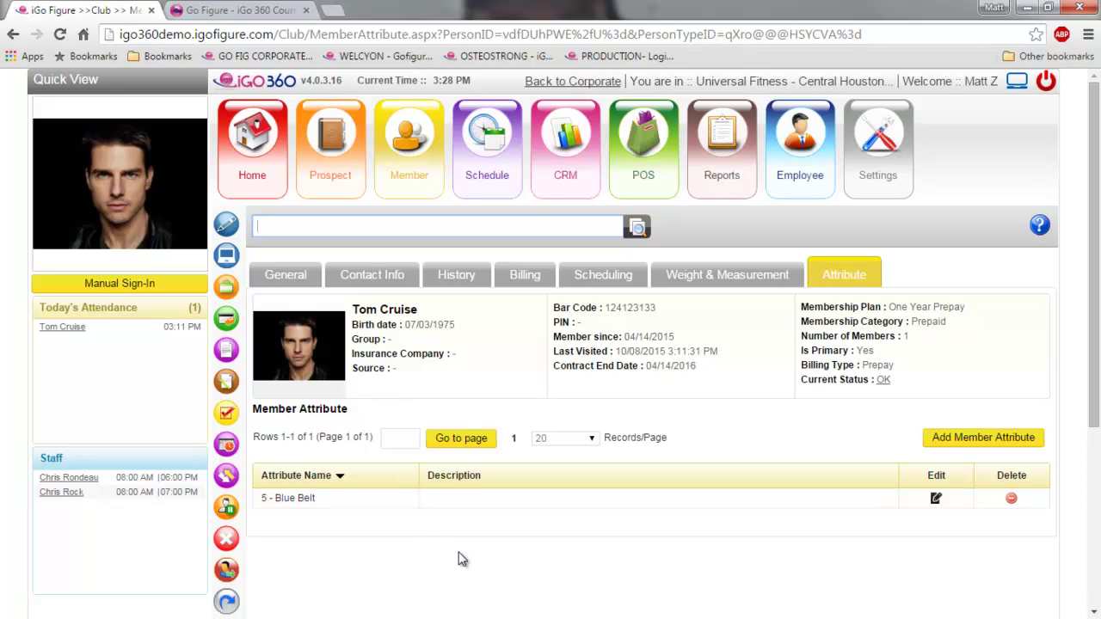
- Start a new point-of-sale invoice for the member from the attributes page
scroll(459, 558, "down", 2)
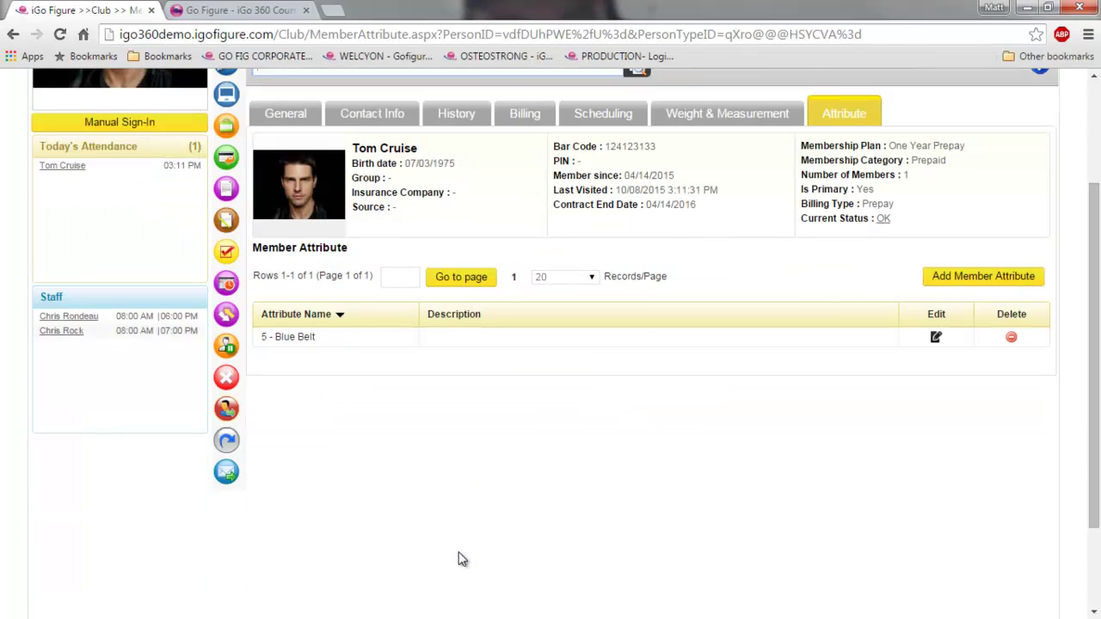
scroll(459, 558, "up", 1)
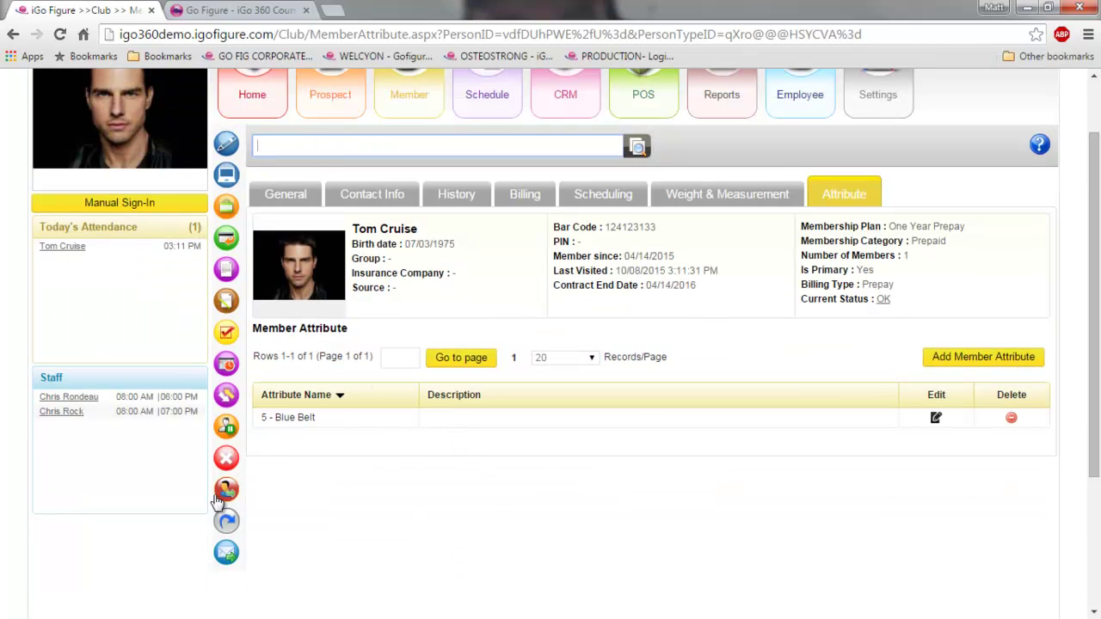
scroll(373, 467, "up", 1)
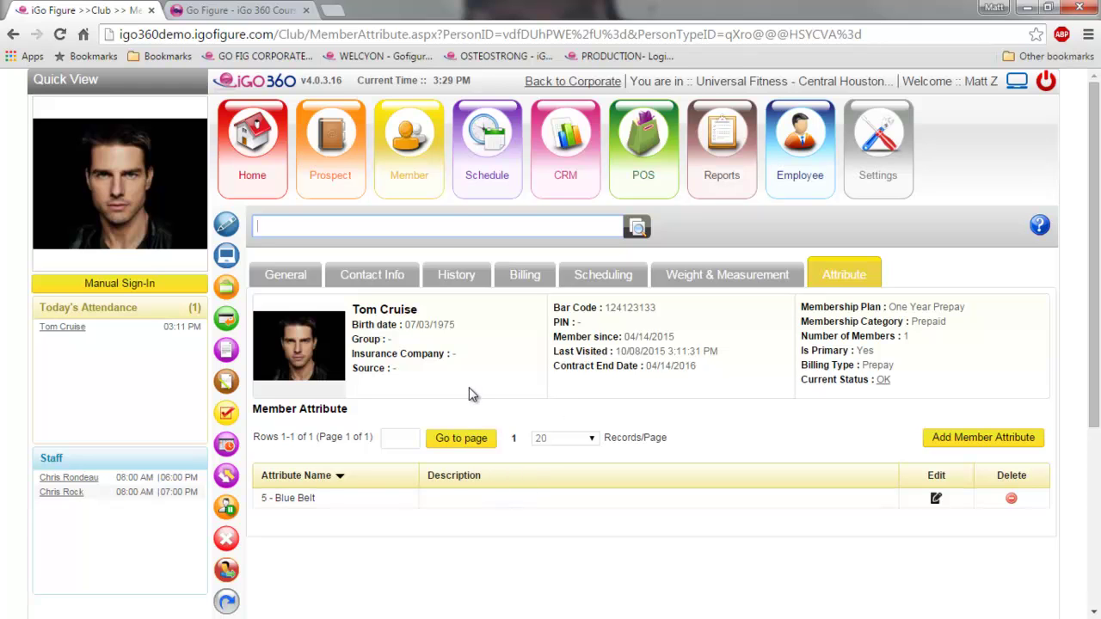
left_click(224, 293)
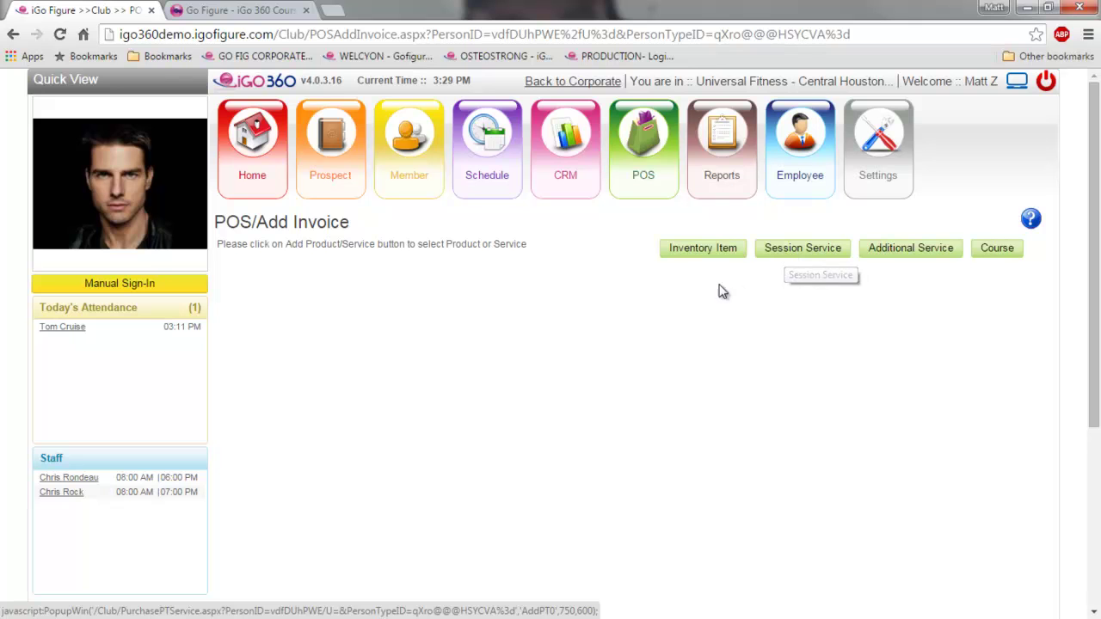
- Sell one T-shirt: No Judgment Zone ($16.24 with tax) from inventory and check out
left_click(688, 256)
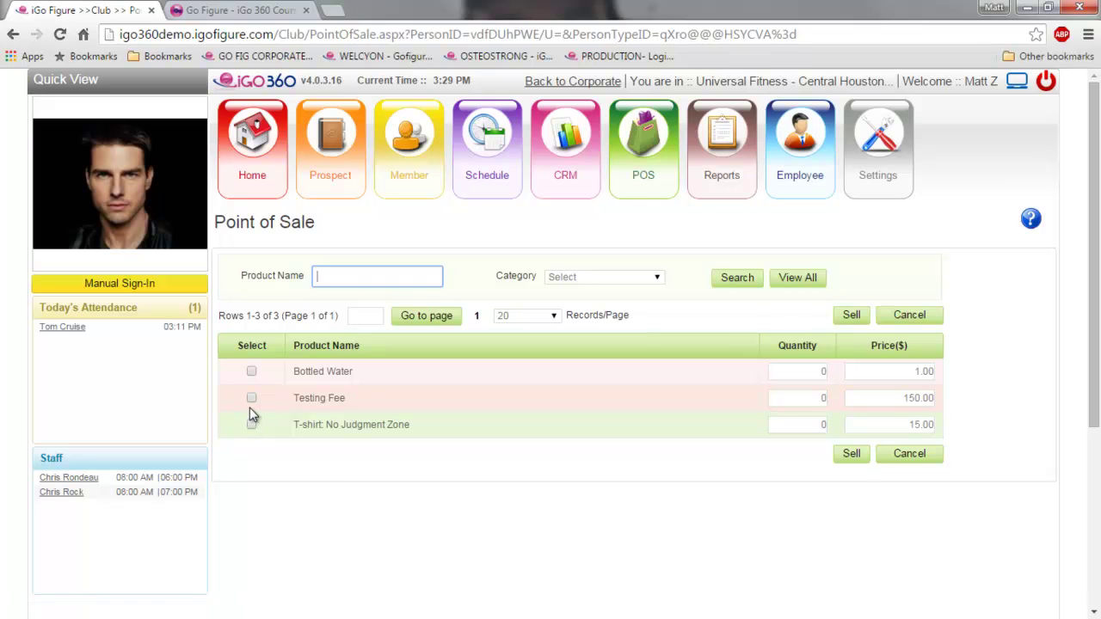
left_click(251, 424)
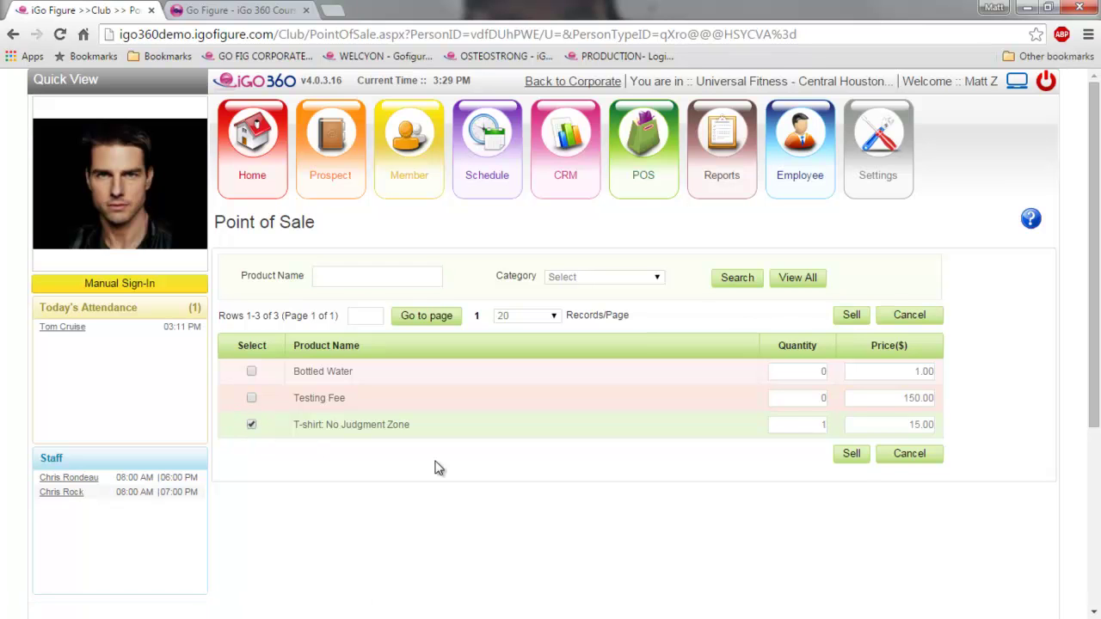
left_click(844, 458)
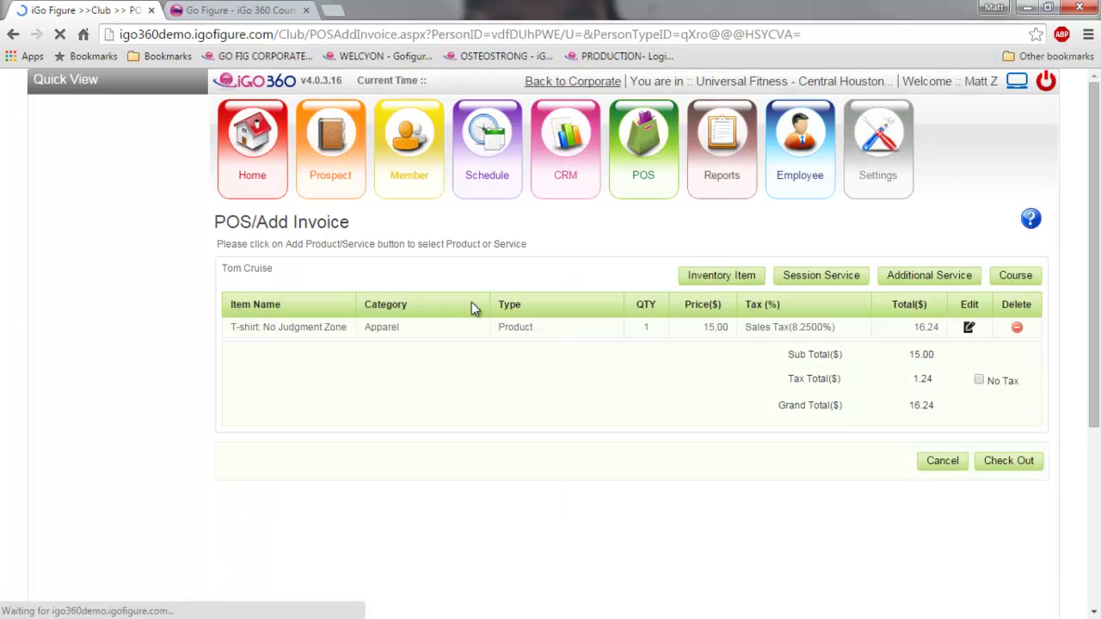
left_click(997, 461)
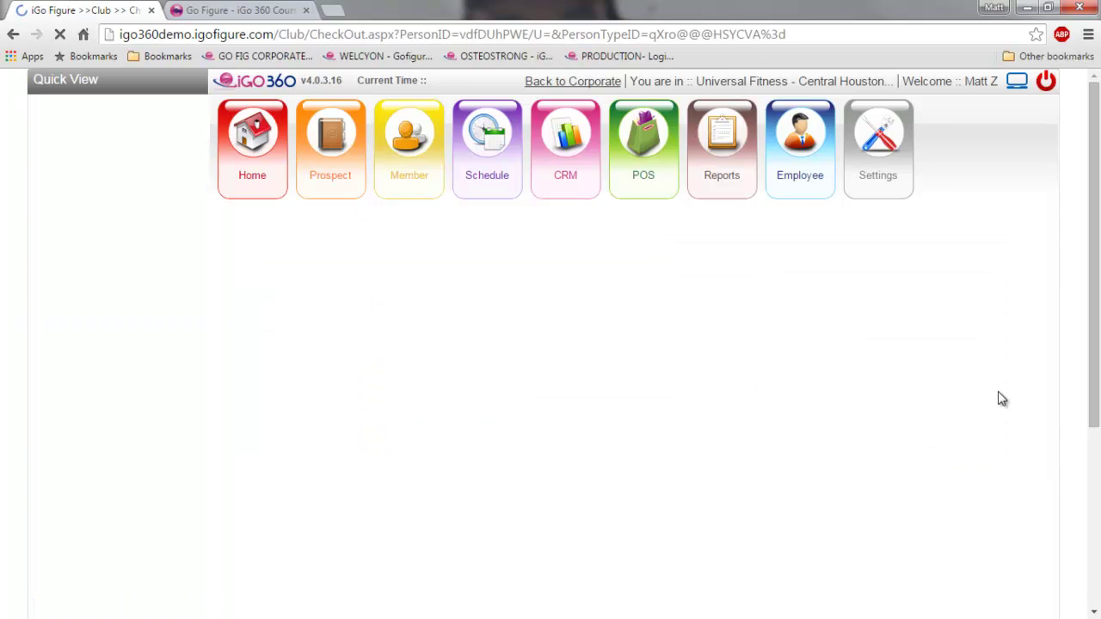
- Assign a cashier, pay the $16.24 sale in cash and process it
left_click(338, 251)
left_click(332, 281)
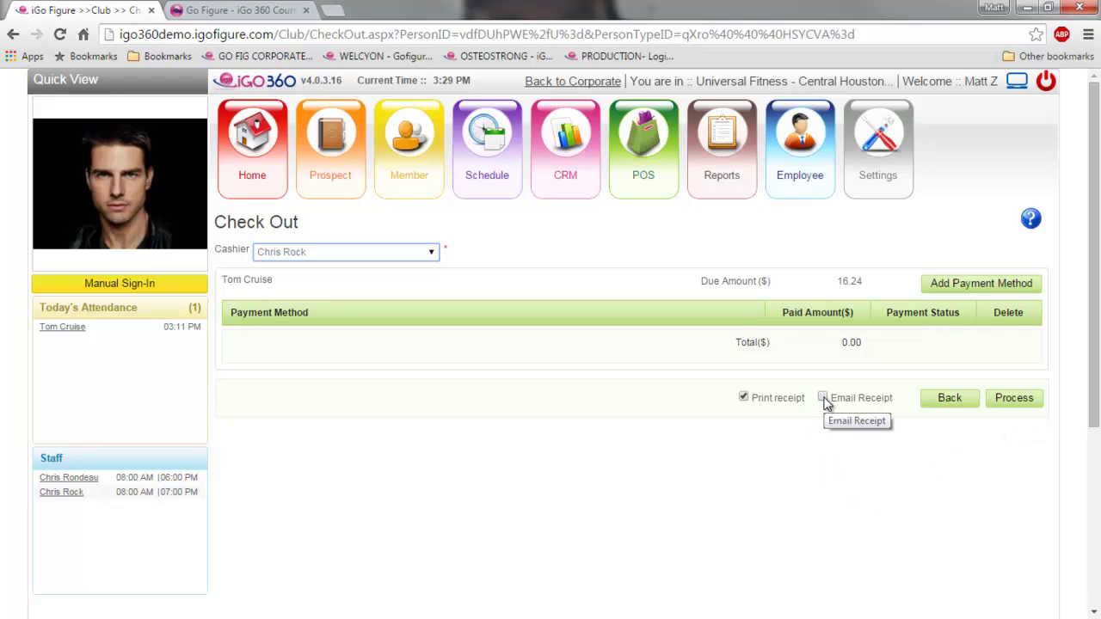
left_click(985, 285)
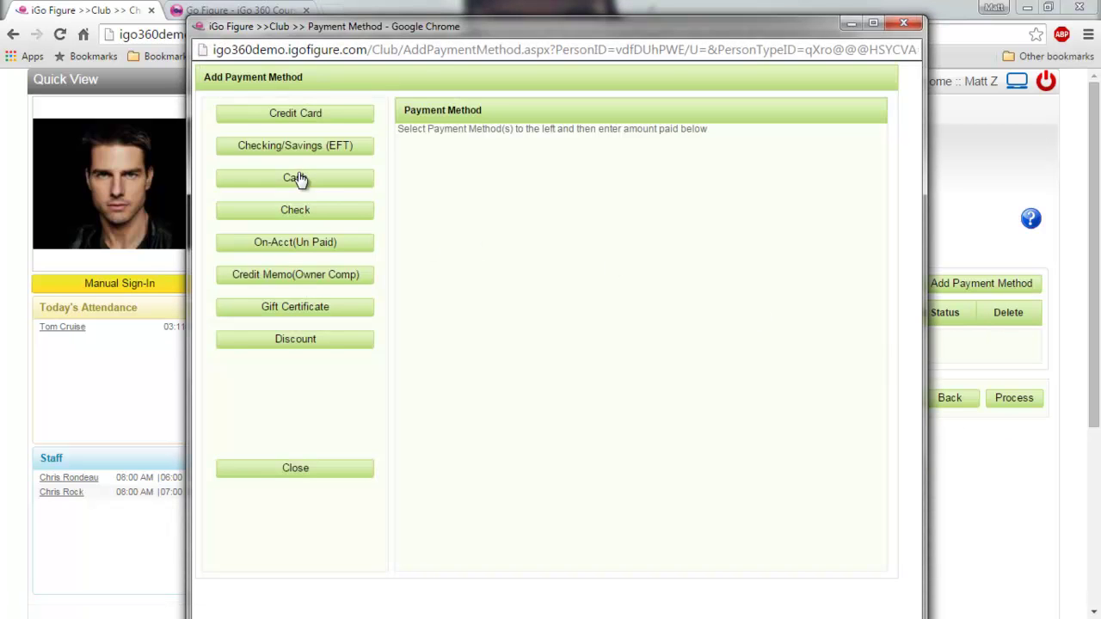
left_click(295, 178)
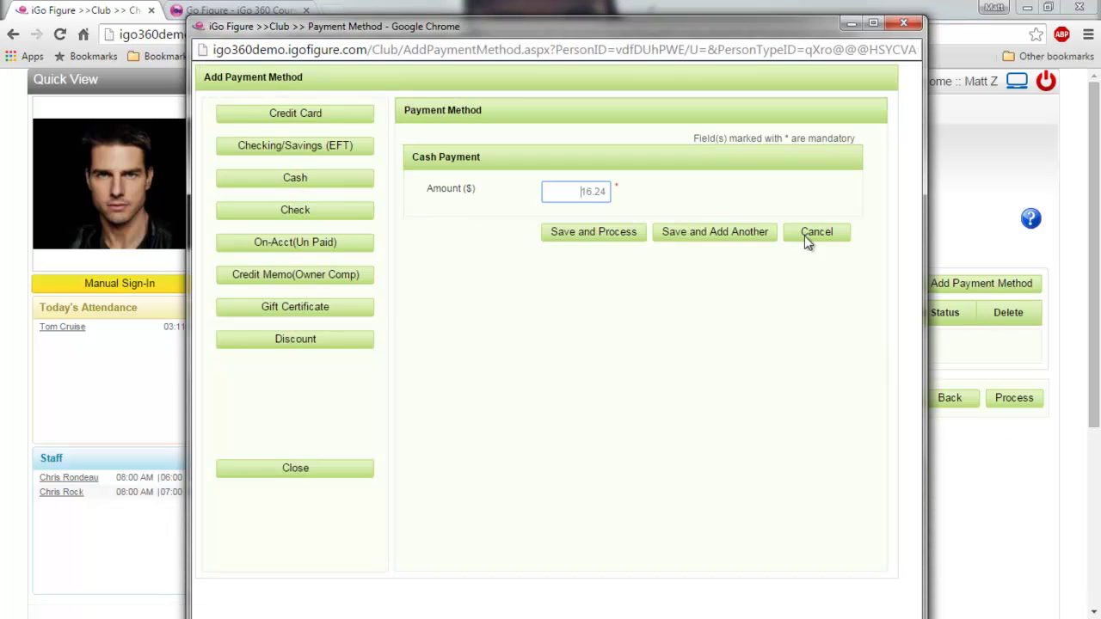
left_click(605, 238)
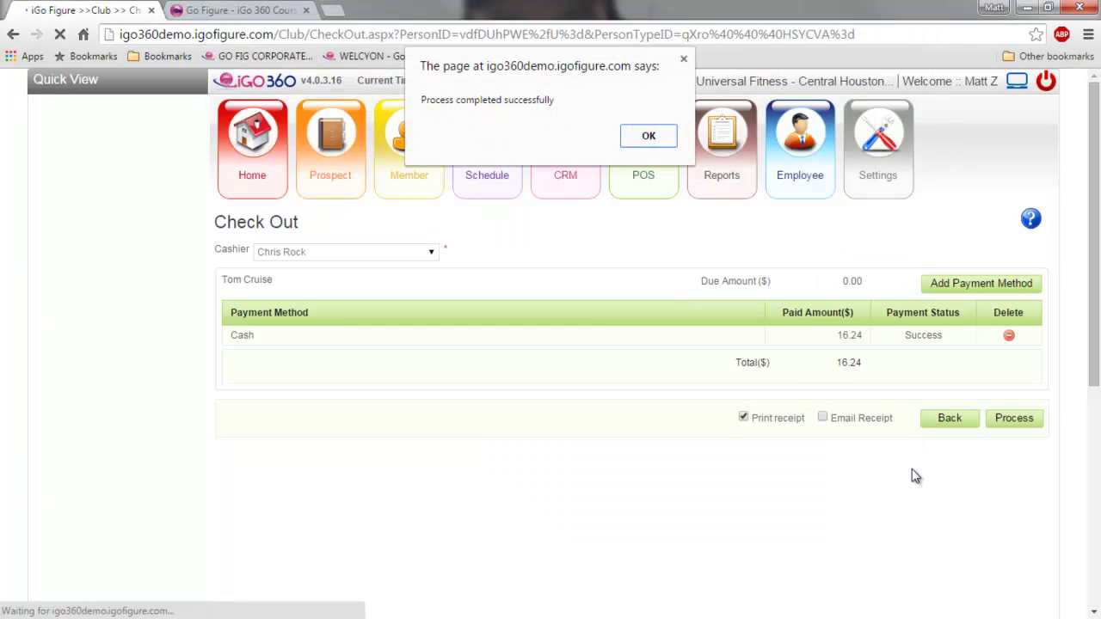
left_click(649, 137)
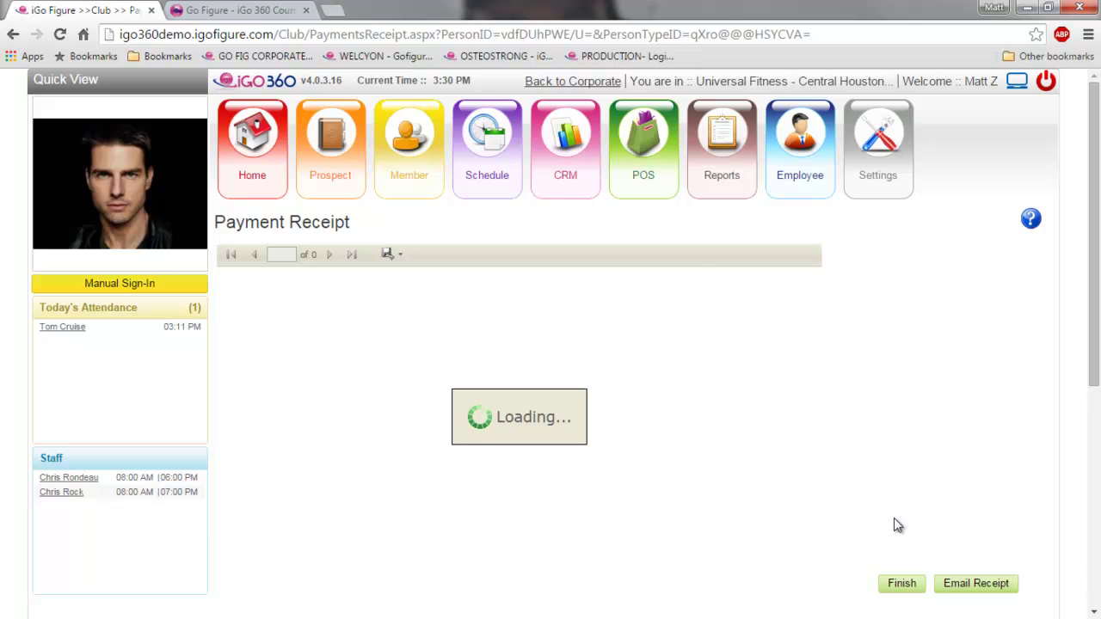
- Review the receipt showing $16.24 paid with nothing remaining, then finish
scroll(893, 518, "down", 2)
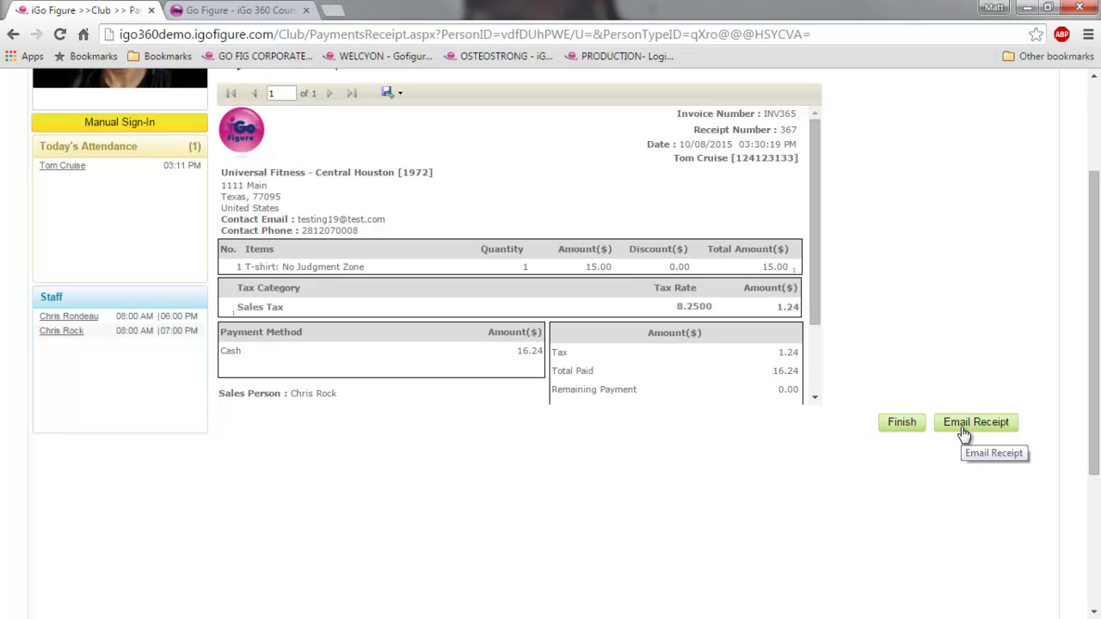
left_click_drag(817, 219, 818, 152)
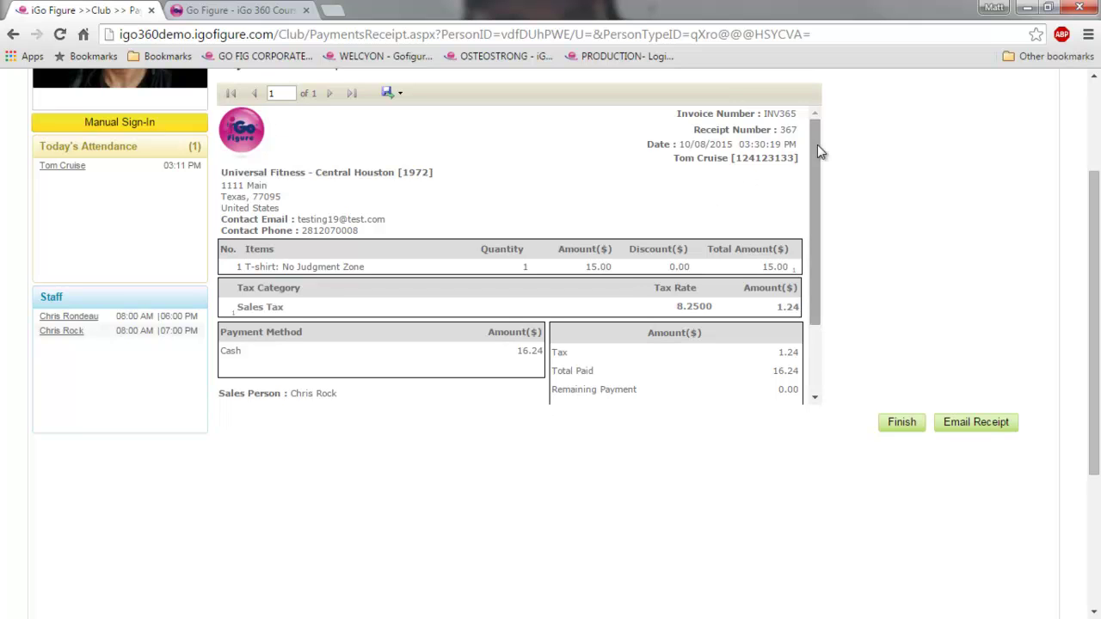
left_click_drag(815, 159, 817, 326)
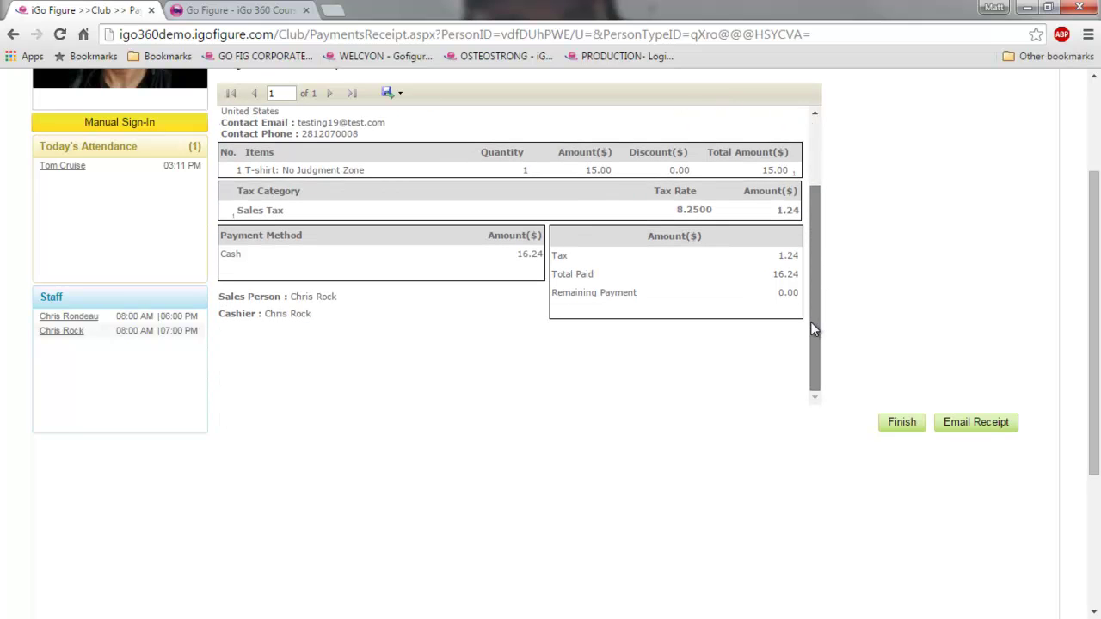
left_click_drag(808, 221, 812, 125)
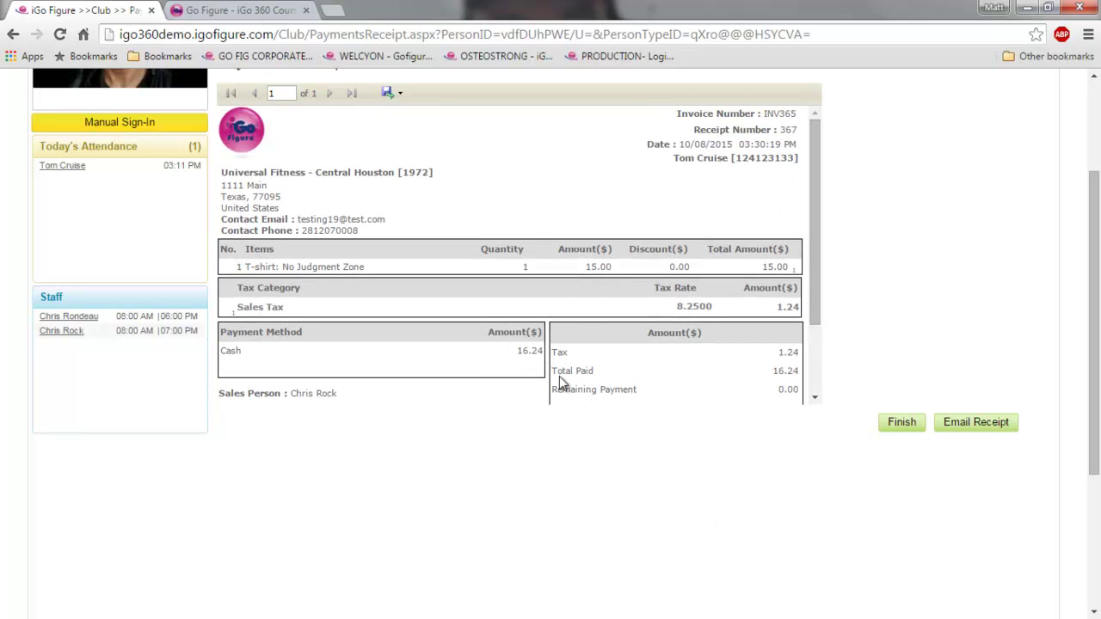
left_click(902, 426)
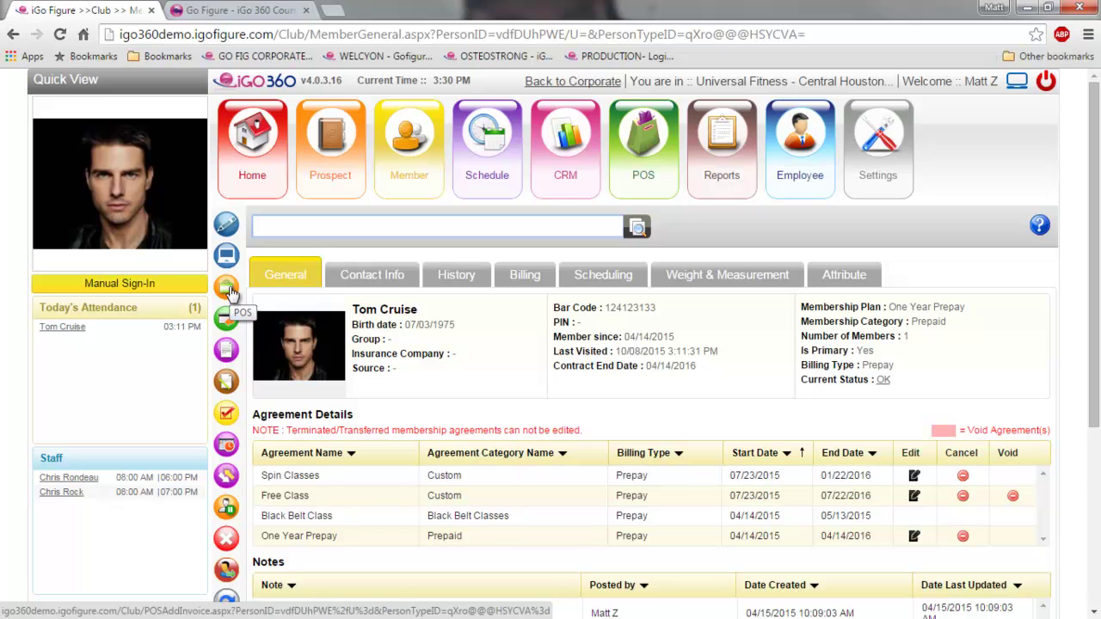
scroll(646, 401, "down", 2)
scroll(647, 403, "up", 2)
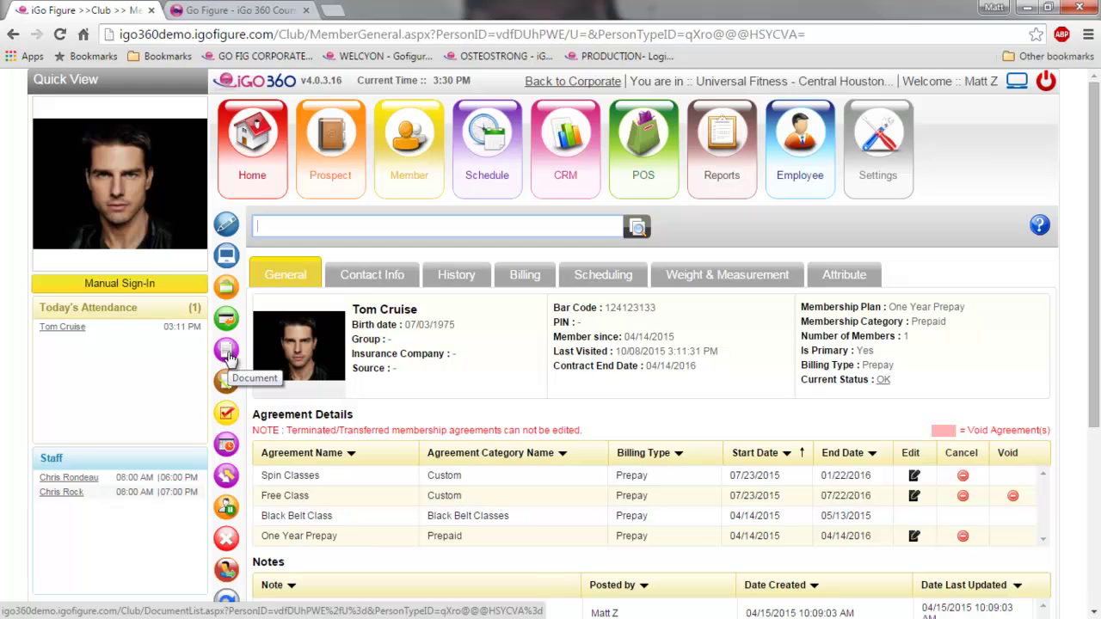
scroll(226, 375, "down", 2)
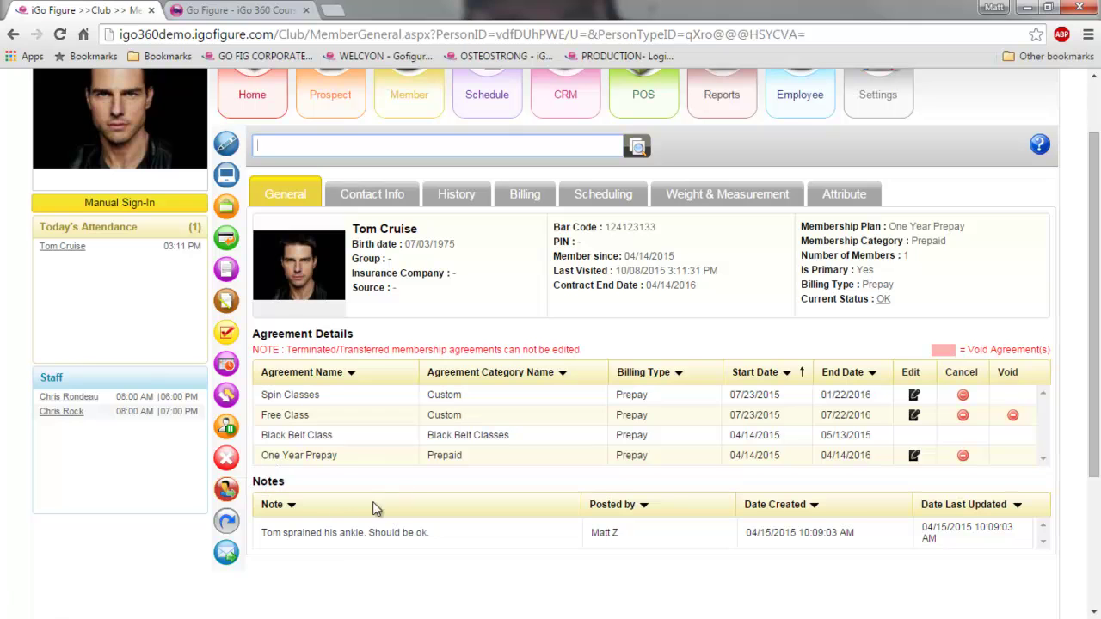
left_click(227, 555)
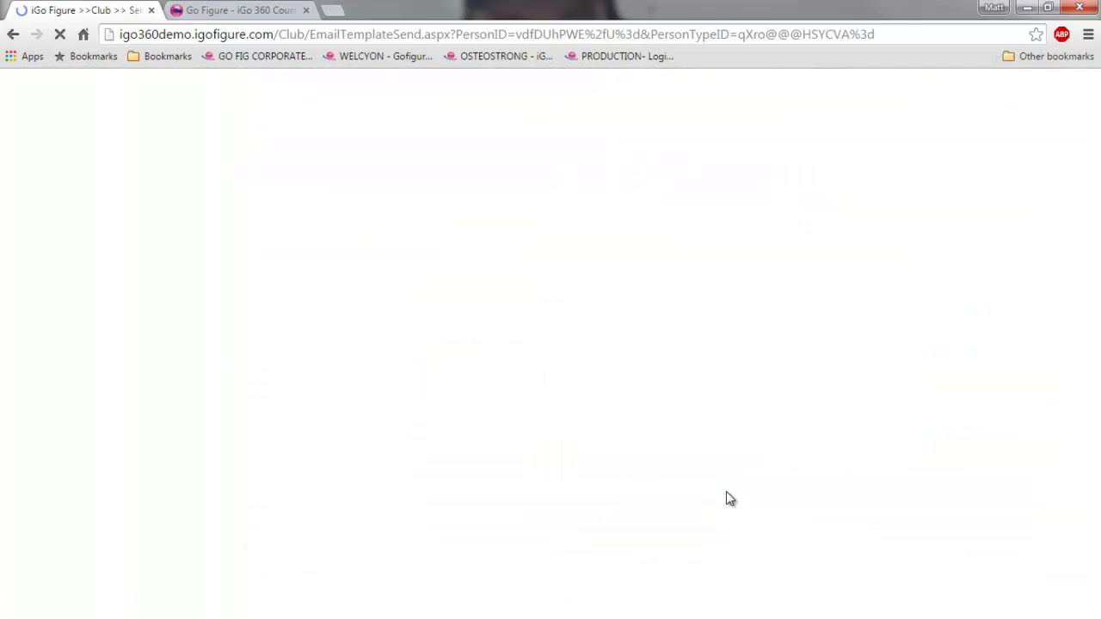
scroll(690, 486, "down", 2)
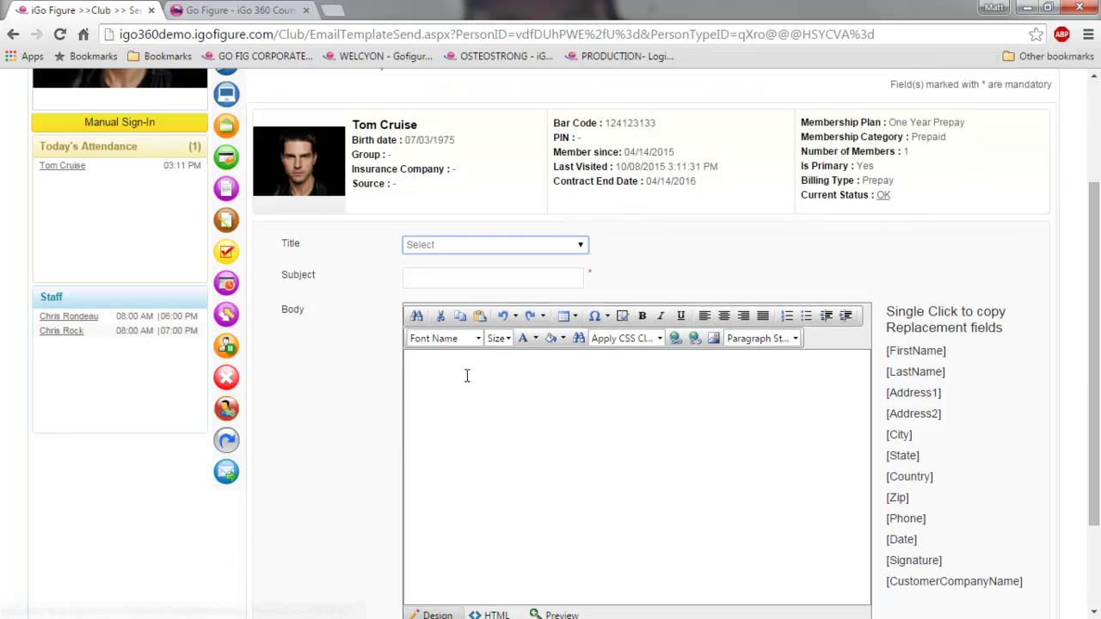
scroll(624, 468, "down", 2)
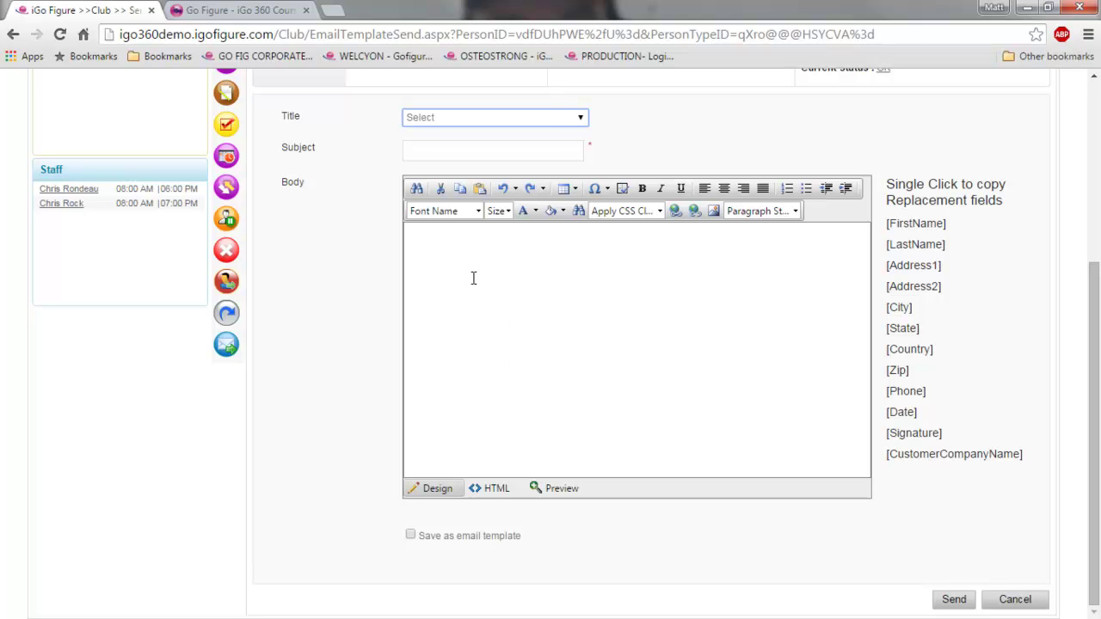
left_click(574, 117)
left_click(491, 158)
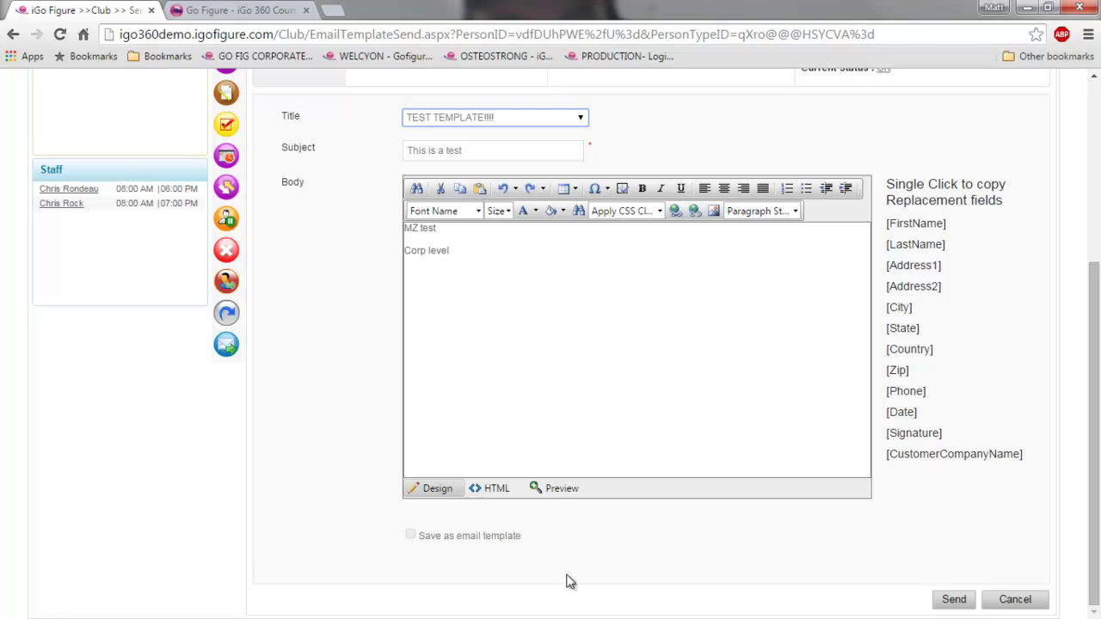
scroll(634, 459, "up", 3)
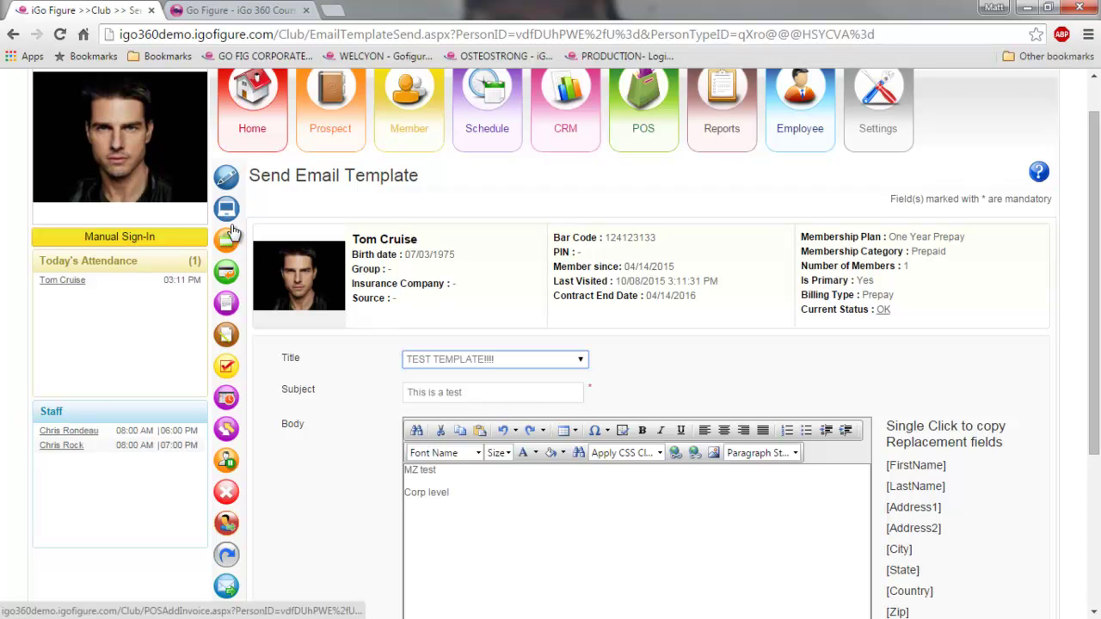
- Open the member's Welcome Screen Settings and cancel without saving a message
left_click(226, 211)
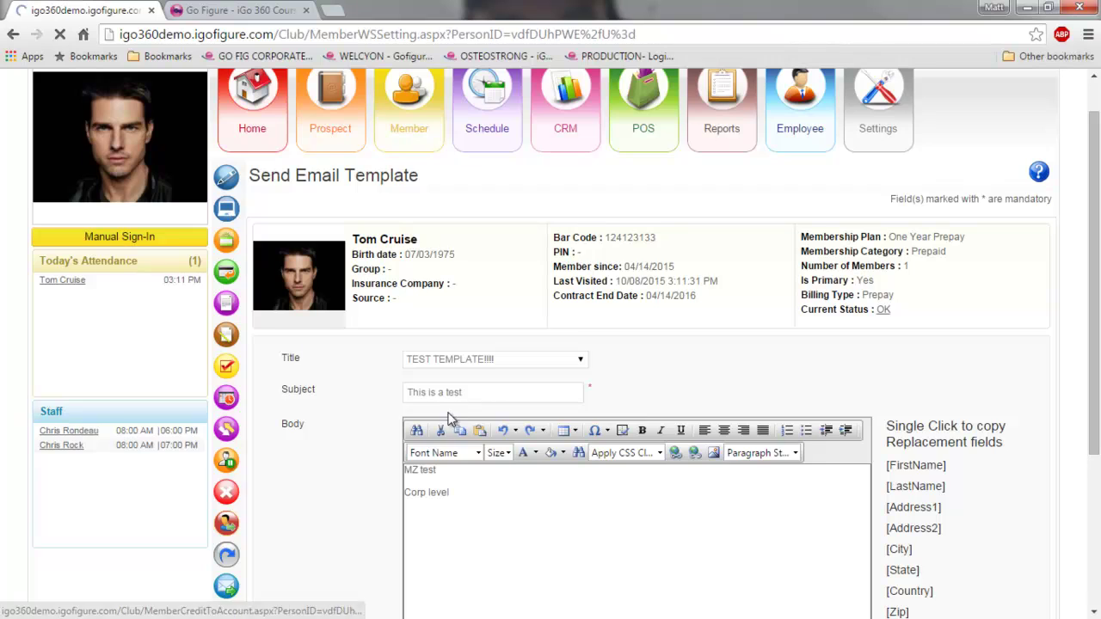
left_click(534, 345)
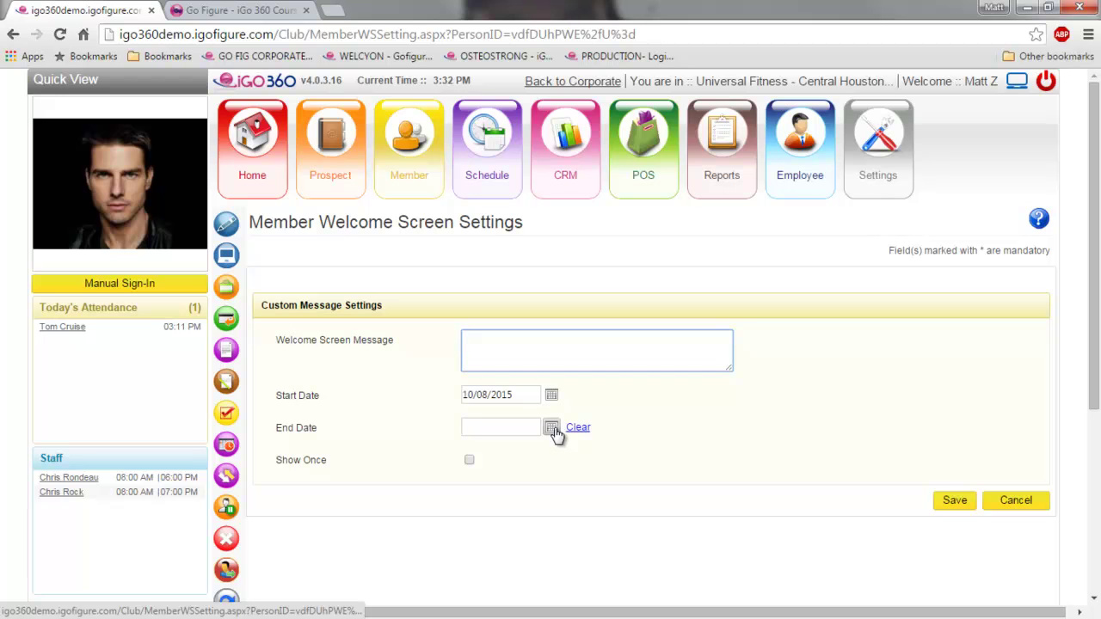
left_click(1013, 506)
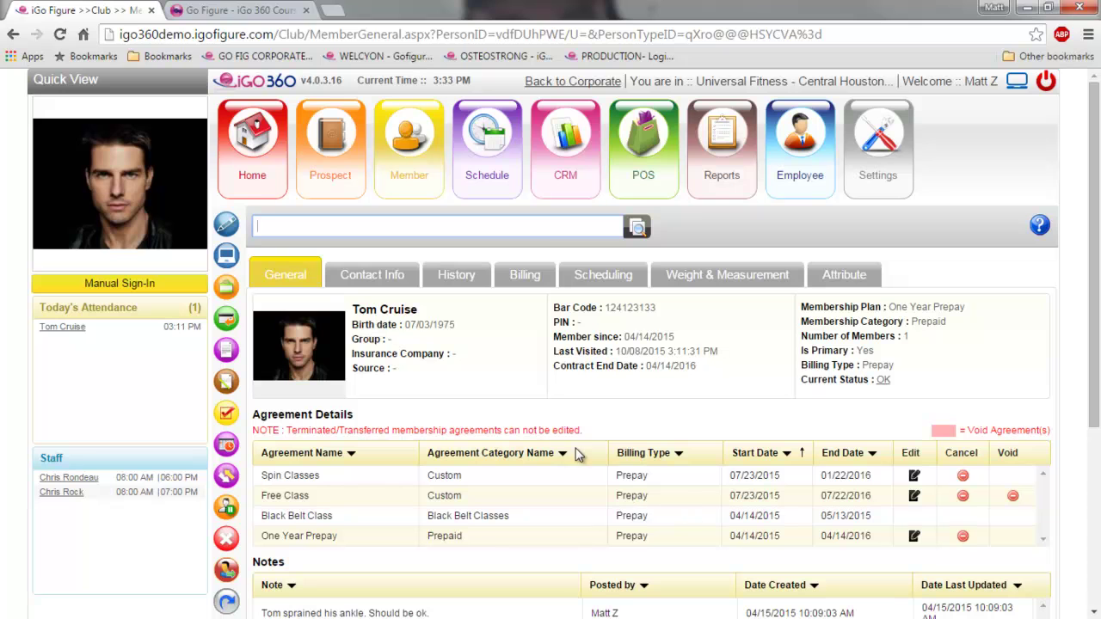
mouse_move(489, 177)
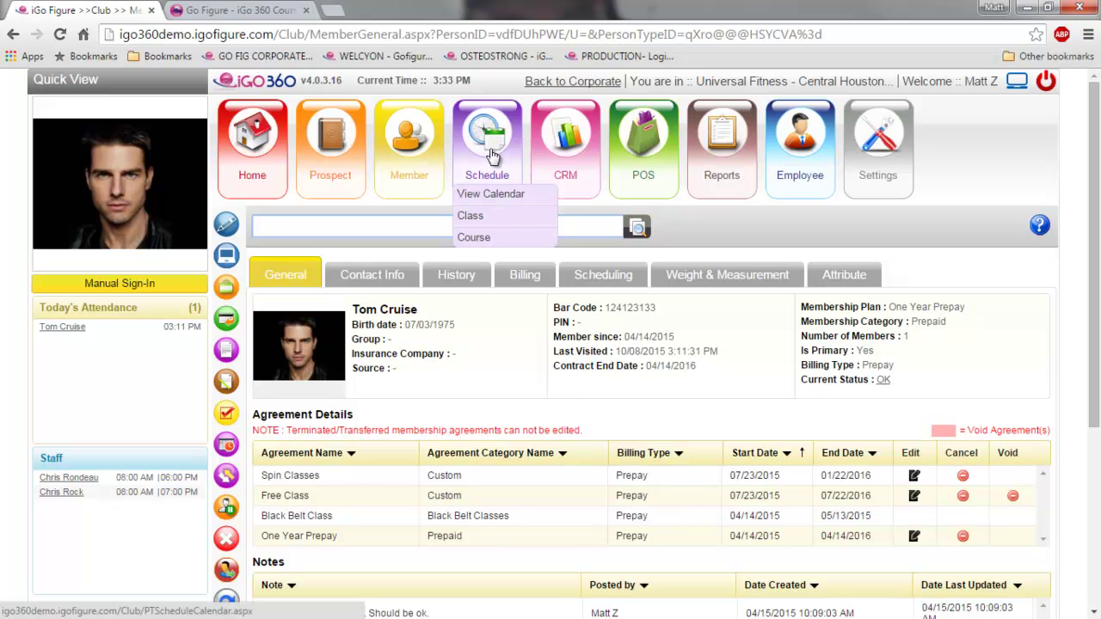
mouse_move(411, 174)
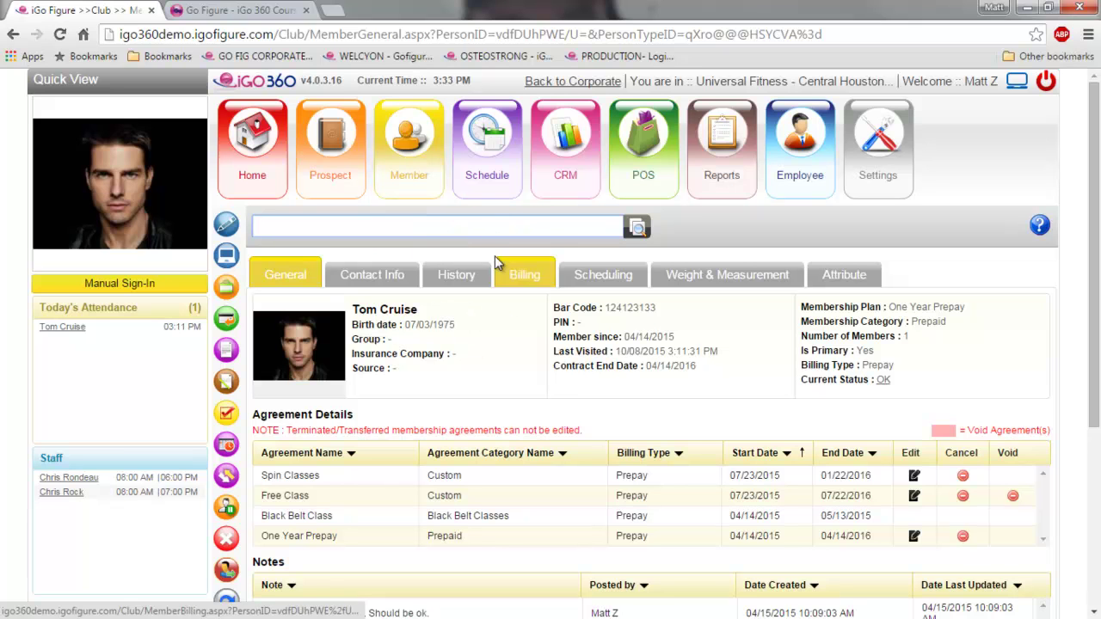
- Show the calendar's Day view for Saturday 10 October 2015 and pick the 11am slot
left_click(483, 176)
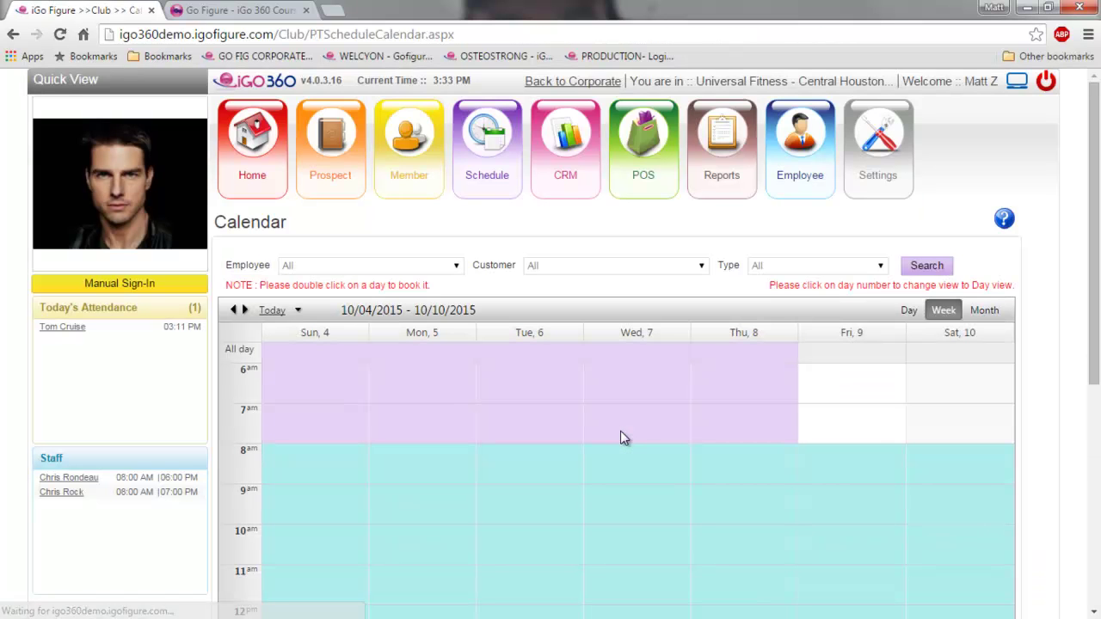
scroll(795, 535, "down", 2)
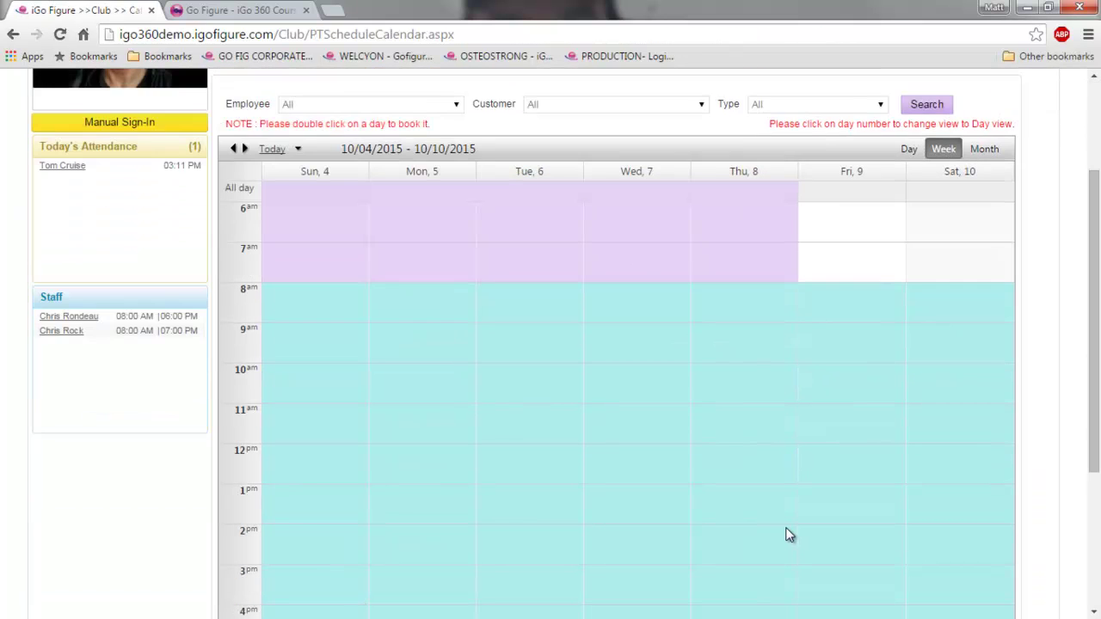
scroll(787, 535, "up", 1)
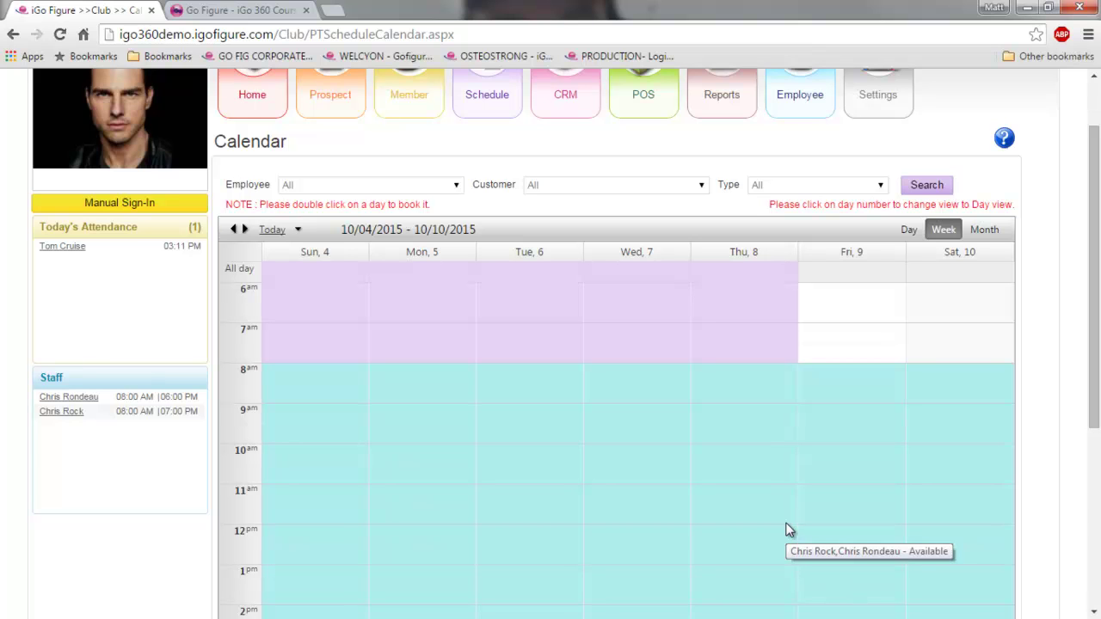
left_click(968, 255)
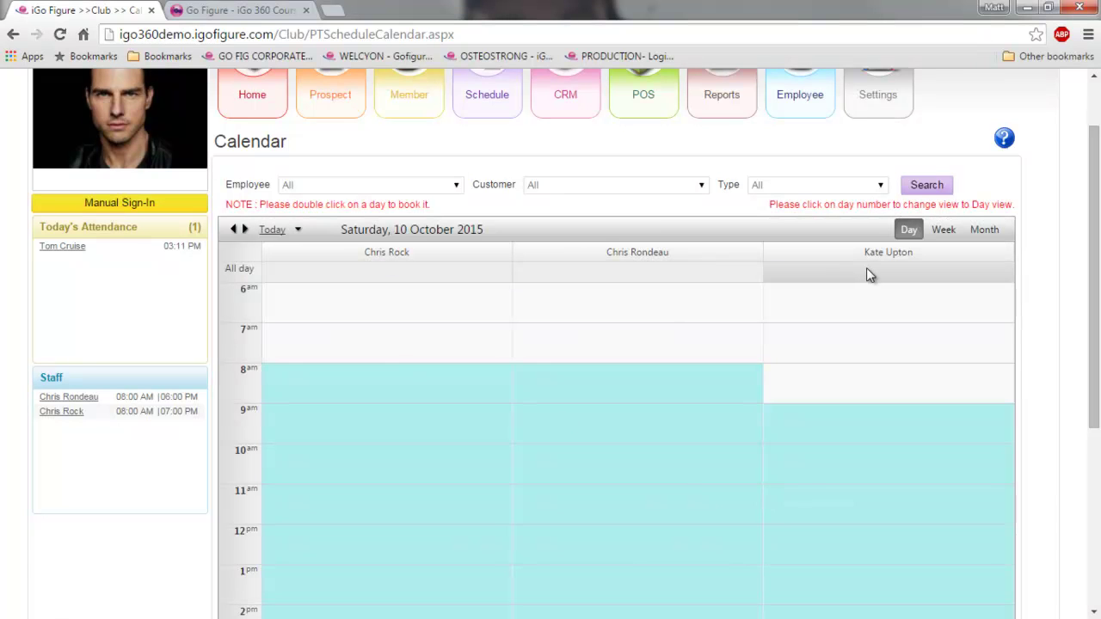
scroll(688, 406, "down", 2)
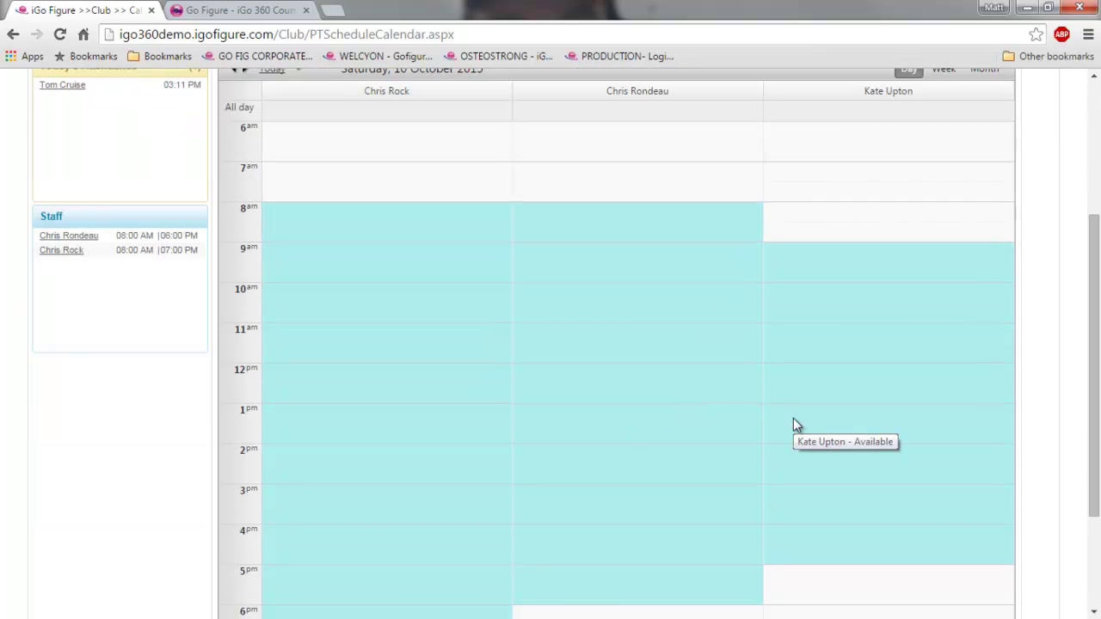
left_click(555, 337)
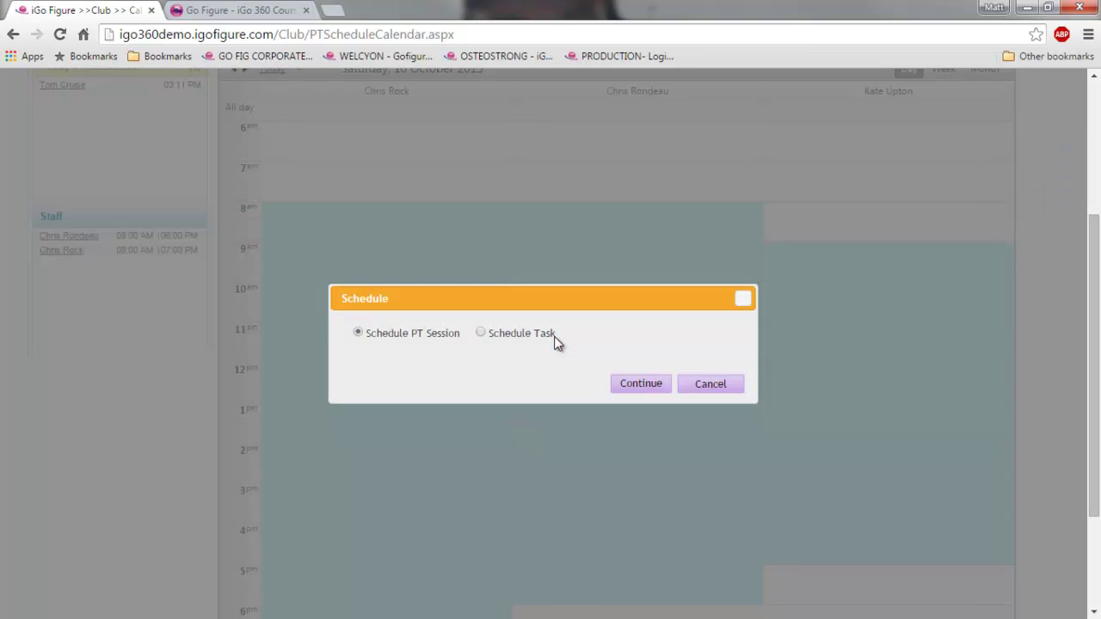
left_click(484, 335)
left_click(652, 393)
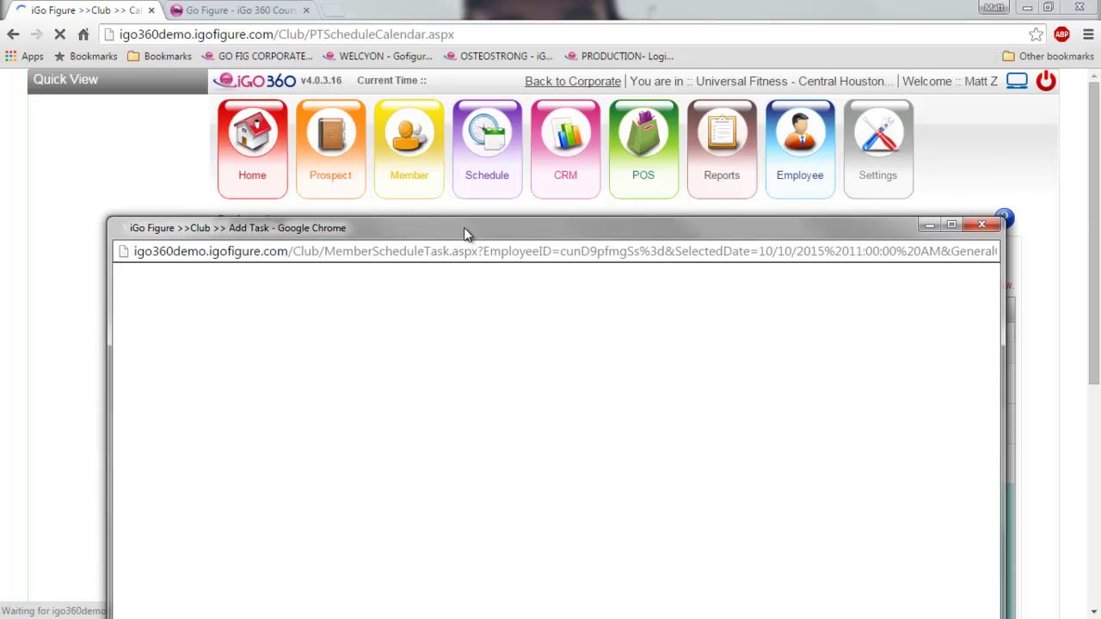
left_click_drag(465, 231, 457, 150)
left_click(242, 244)
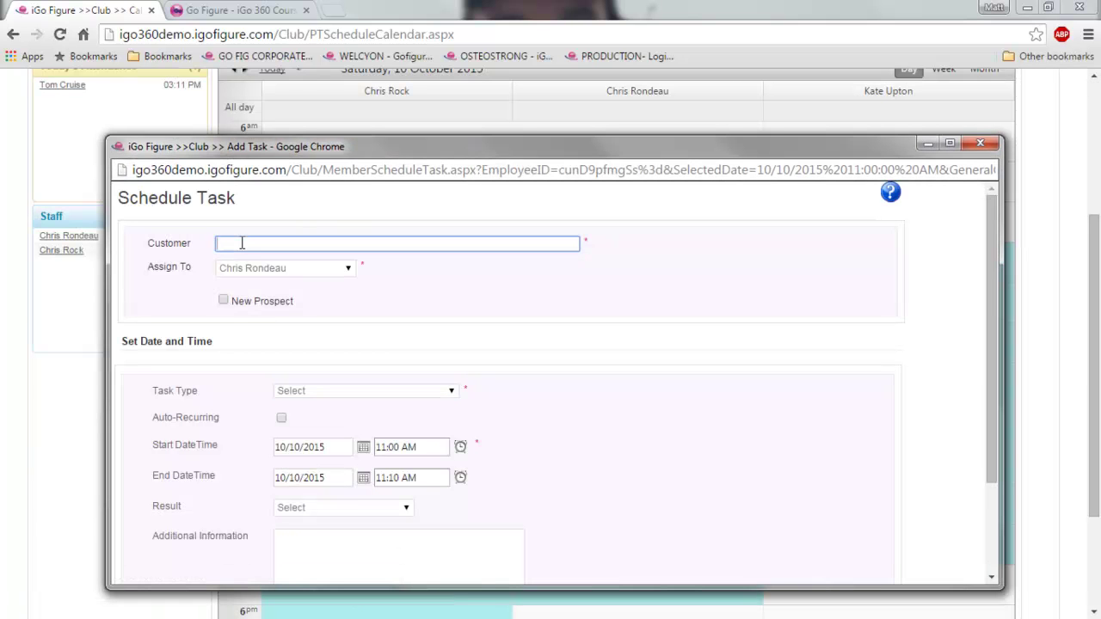
type("pr")
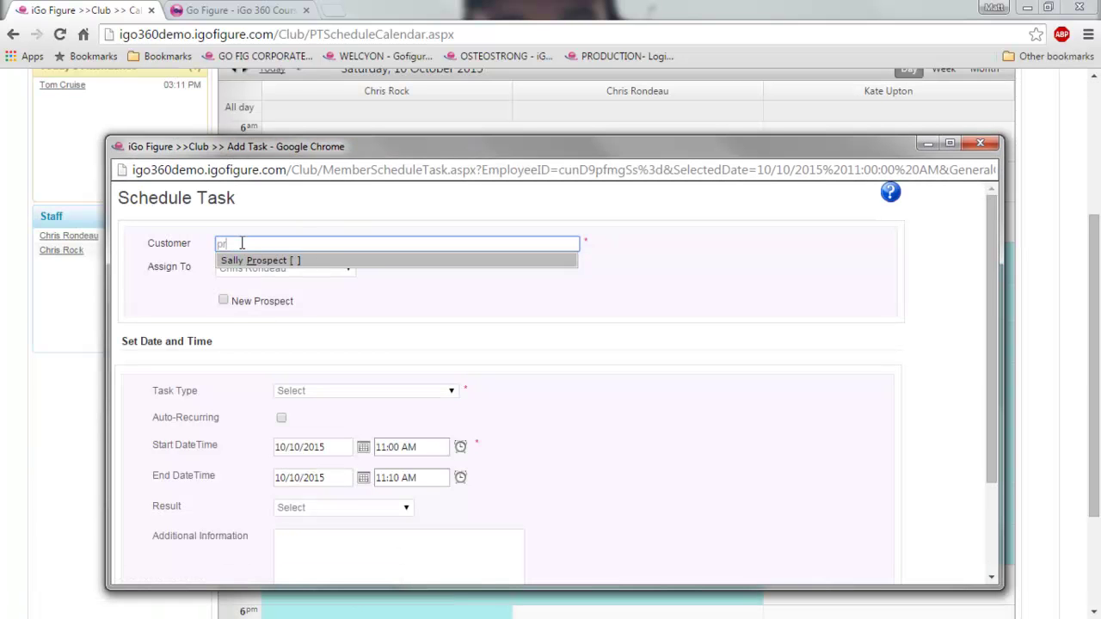
type("o")
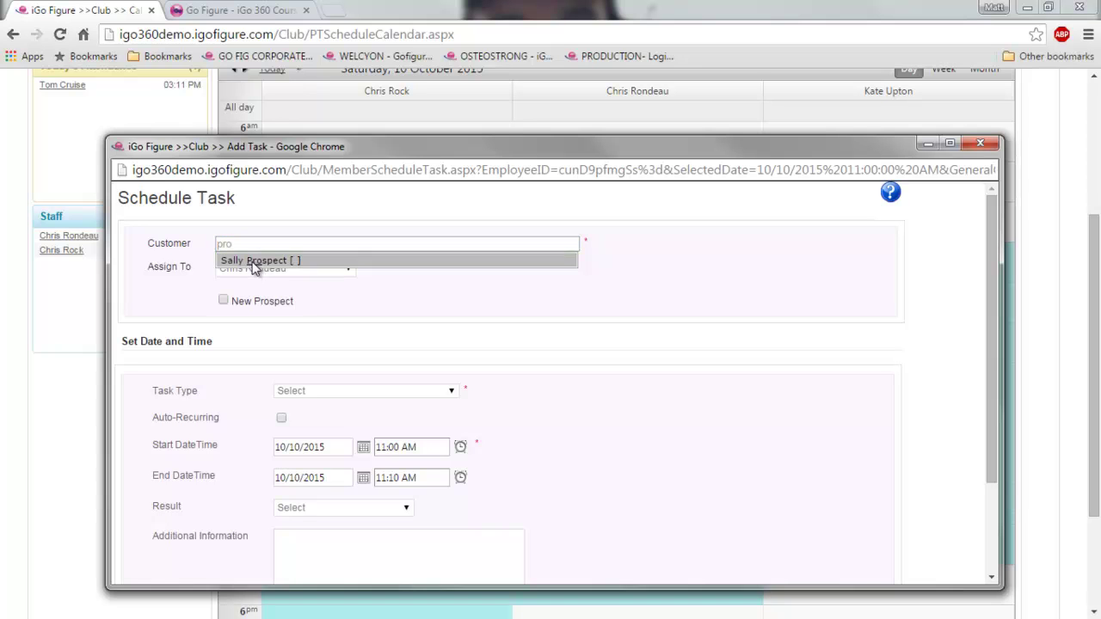
left_click(254, 261)
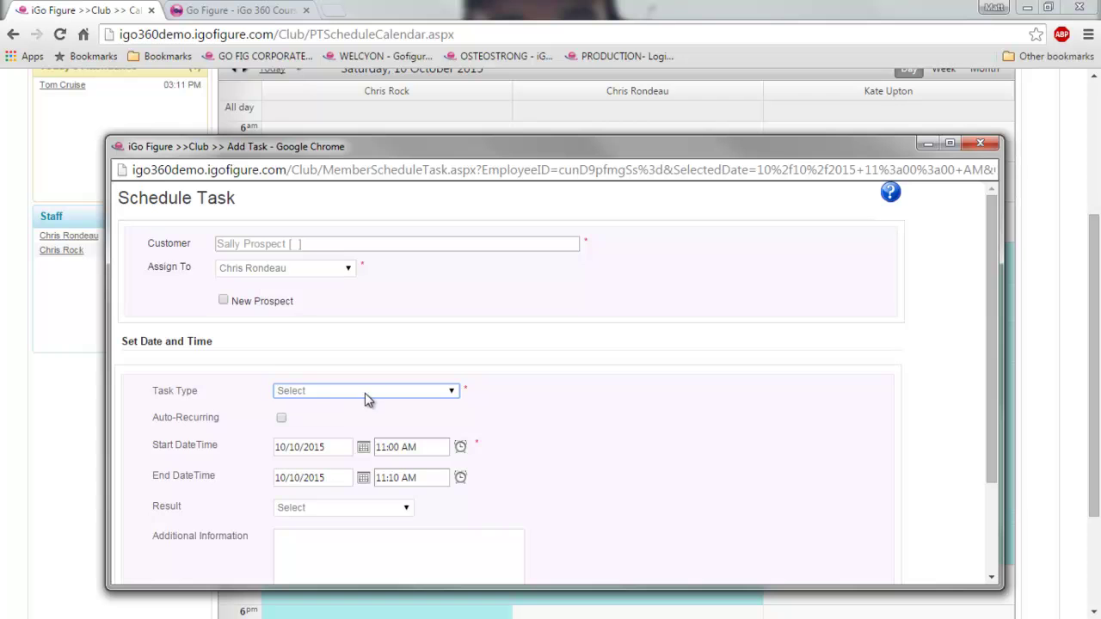
left_click(980, 143)
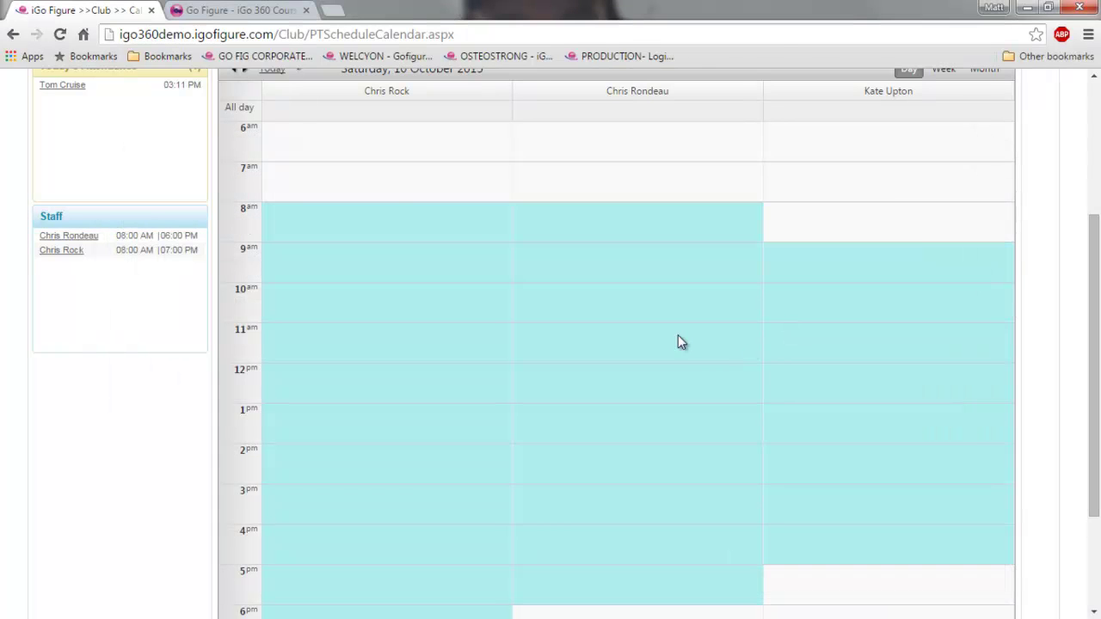
- Browse the CRM Task List and then the Email History
scroll(678, 341, "up", 3)
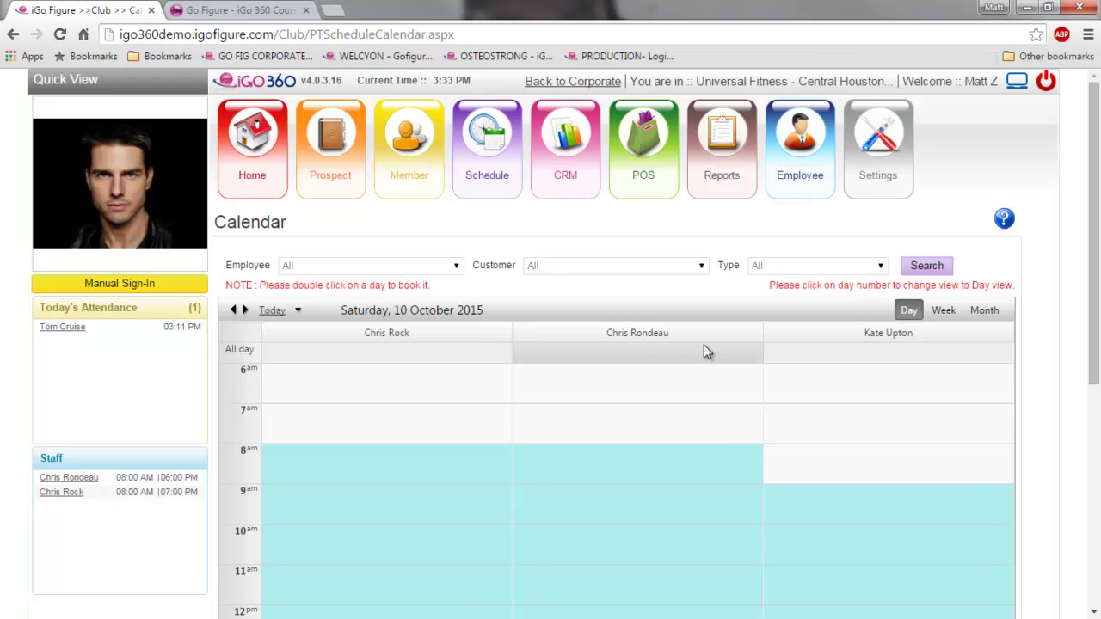
mouse_move(566, 187)
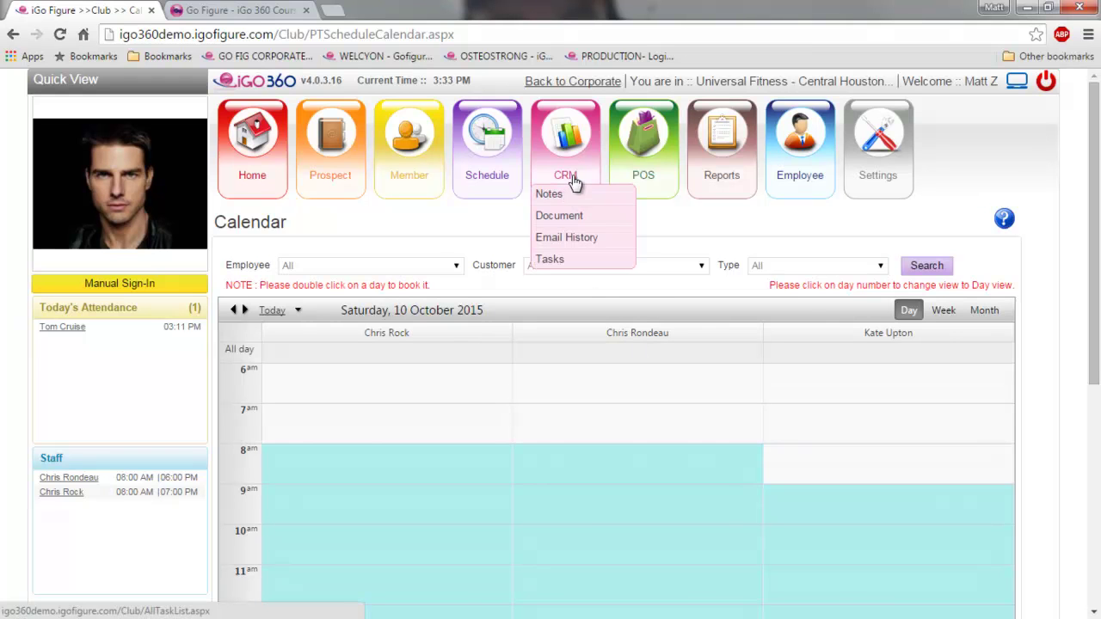
left_click(574, 181)
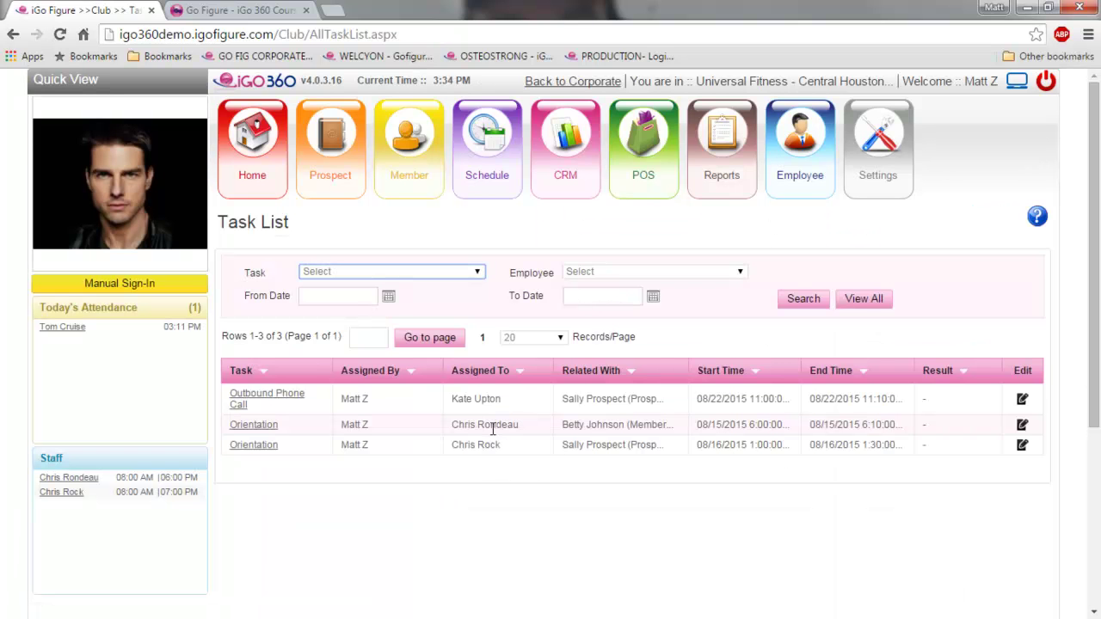
mouse_move(560, 178)
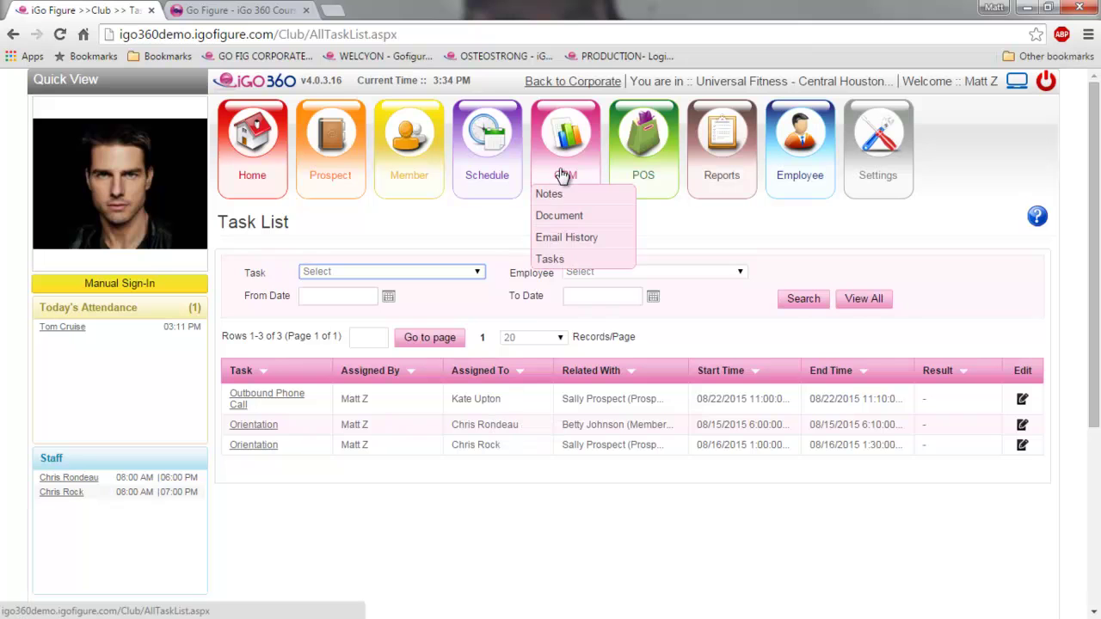
left_click(569, 238)
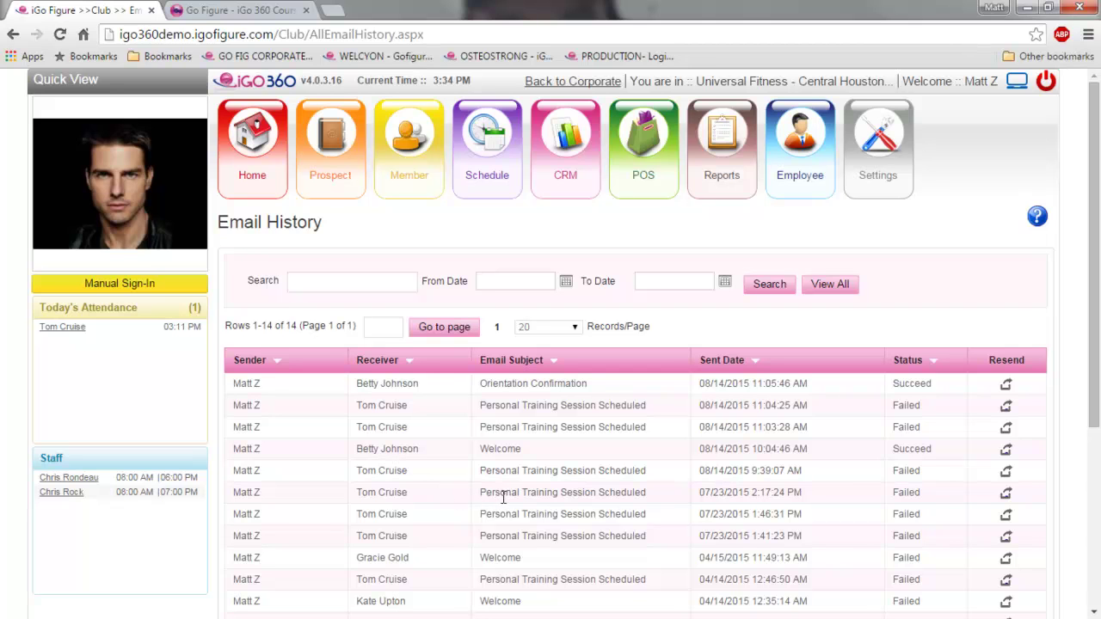
- Display the CRM Note List with its two notes
mouse_move(570, 213)
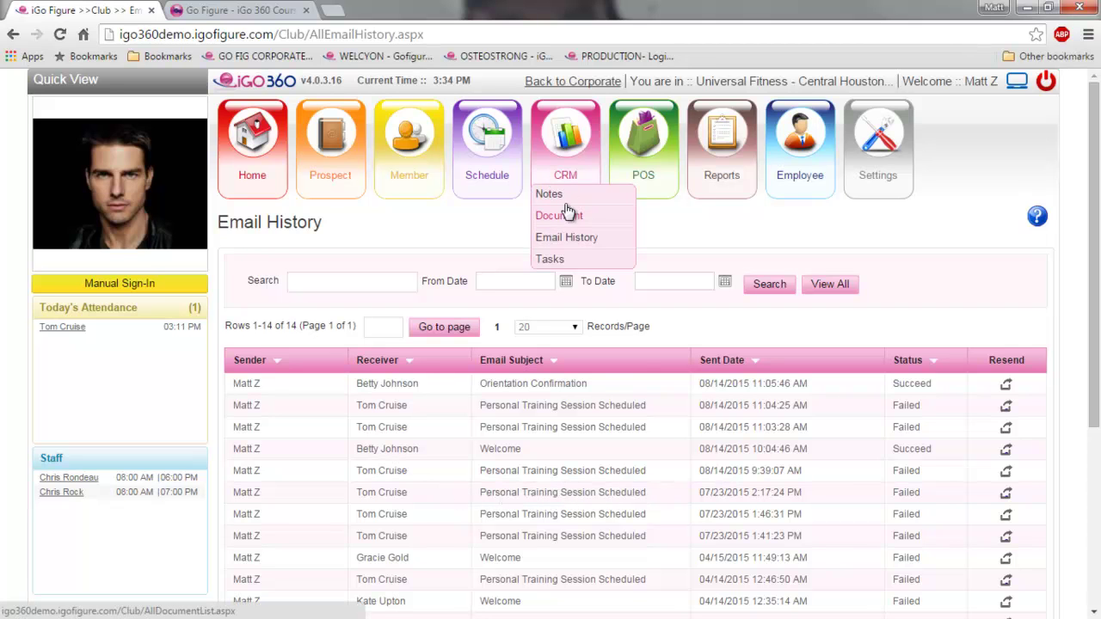
left_click(563, 199)
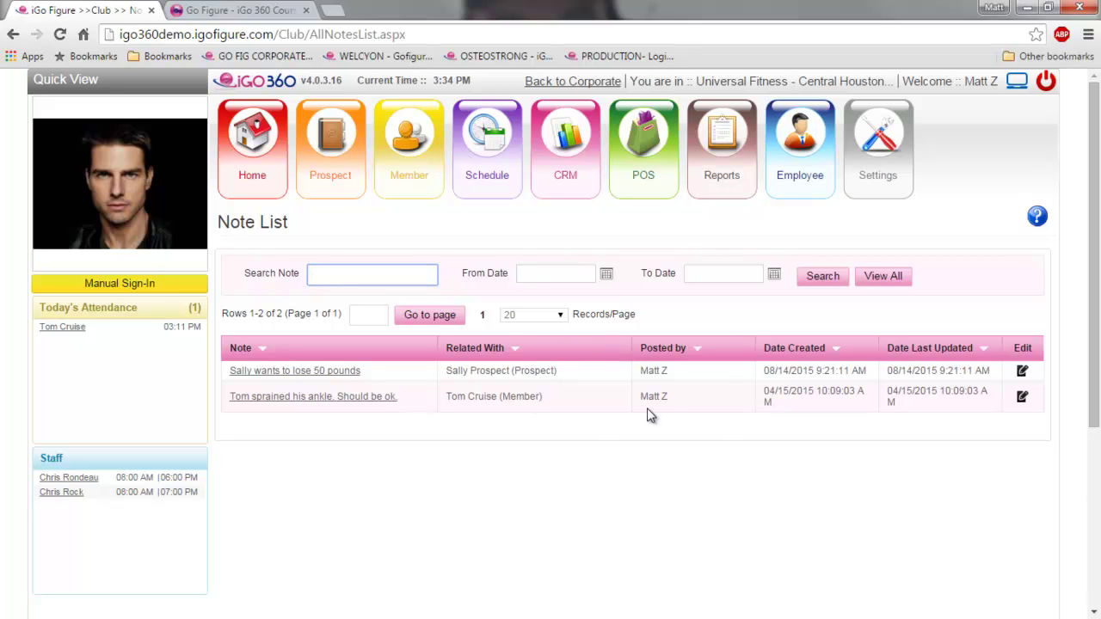
mouse_move(575, 162)
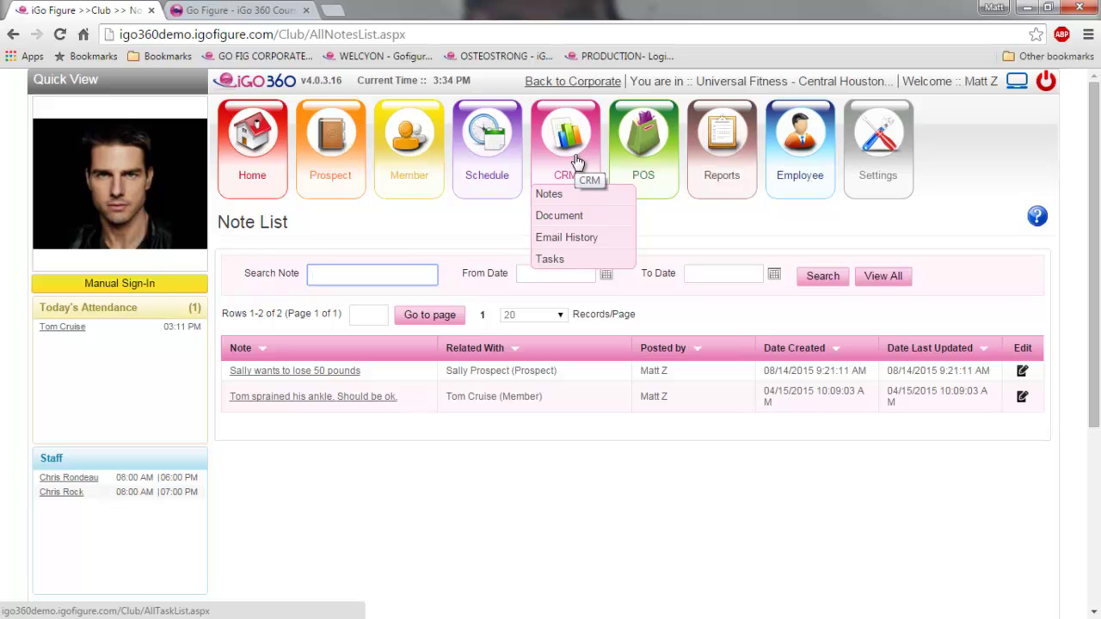
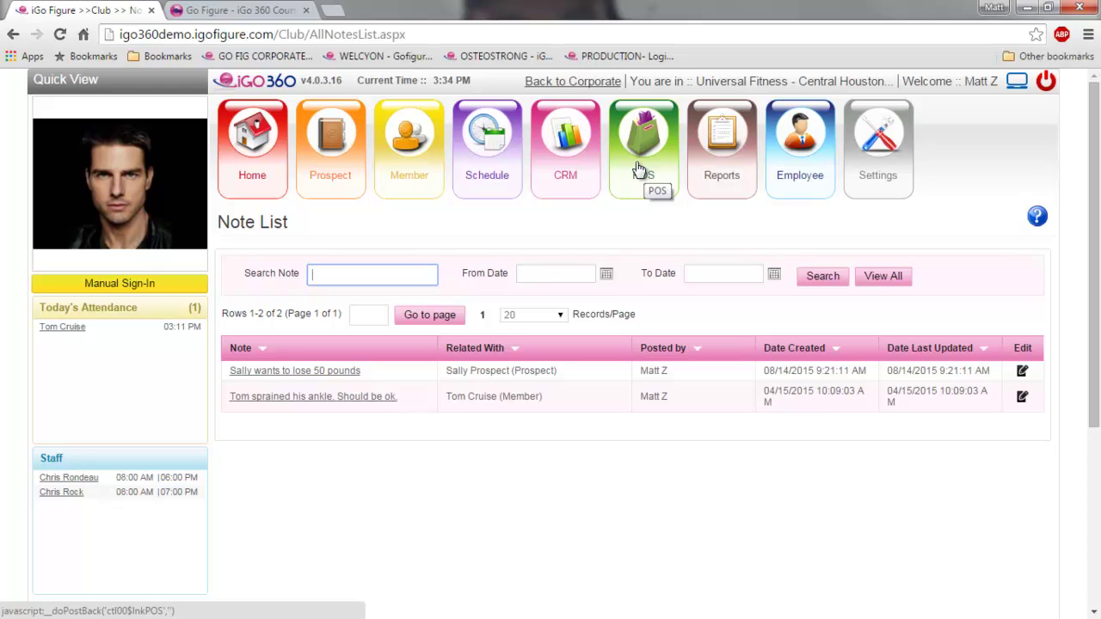
- Start a brand-new member sign-up from the Member menu
mouse_move(418, 172)
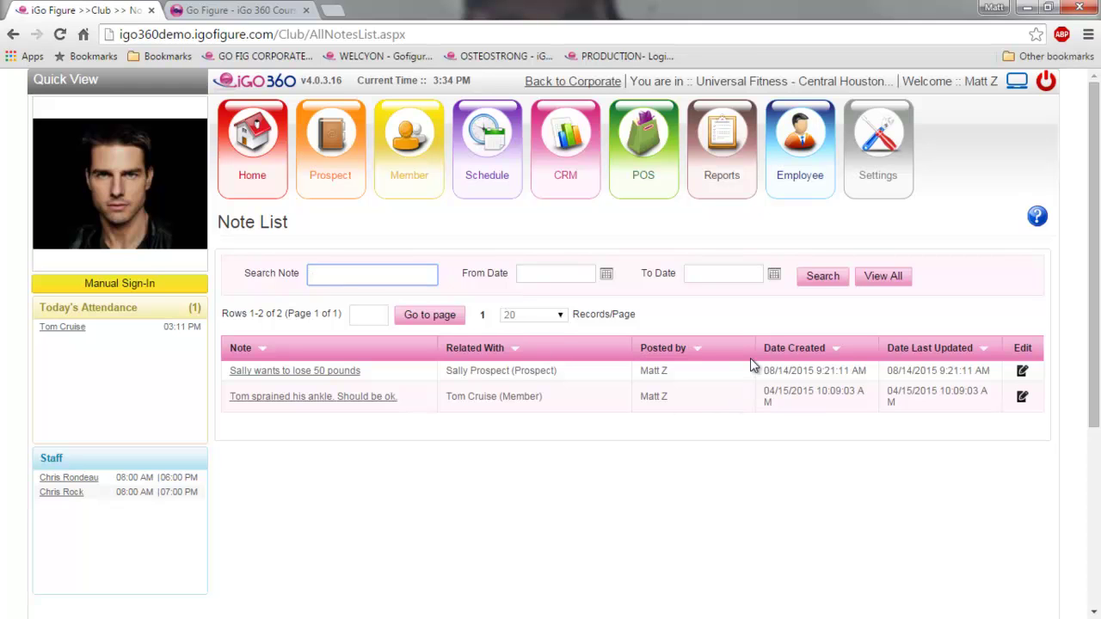
mouse_move(712, 181)
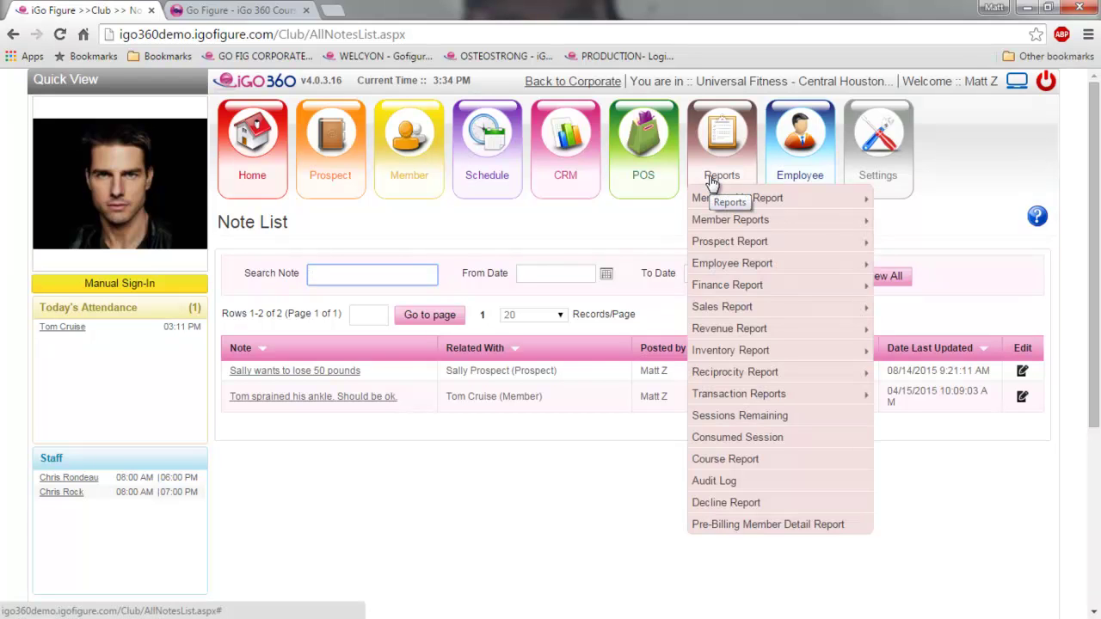
mouse_move(717, 243)
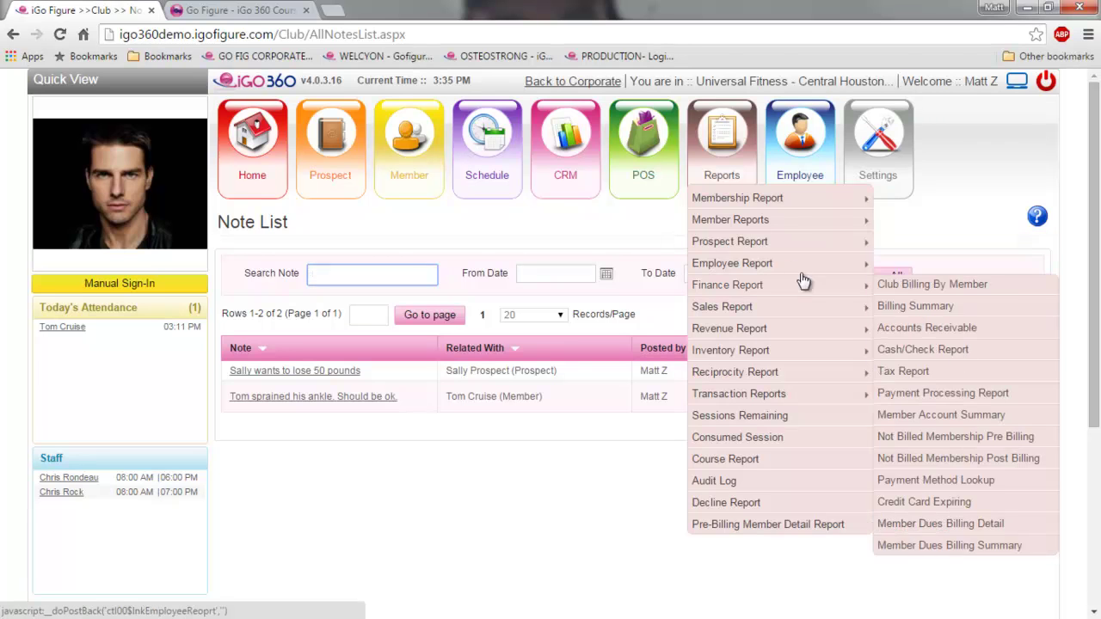
mouse_move(791, 166)
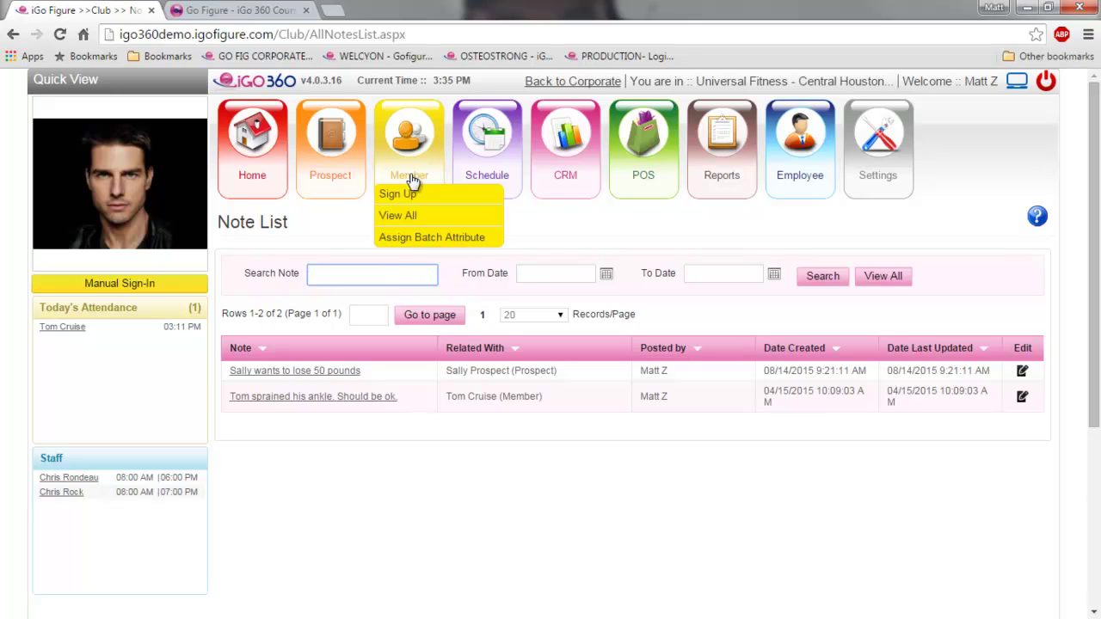
left_click(405, 195)
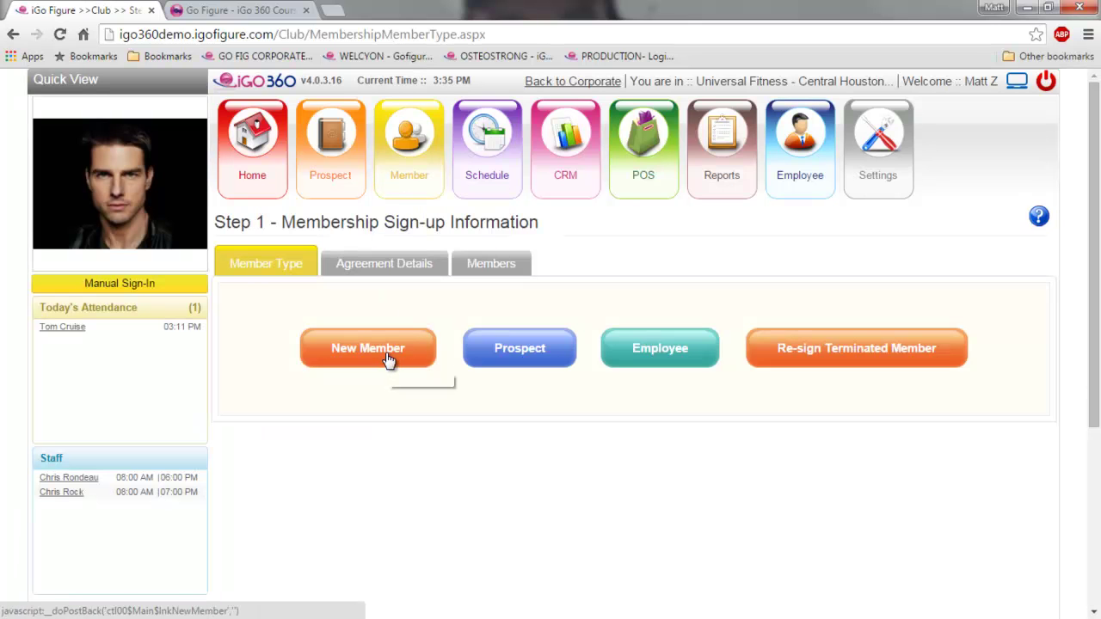
left_click(388, 359)
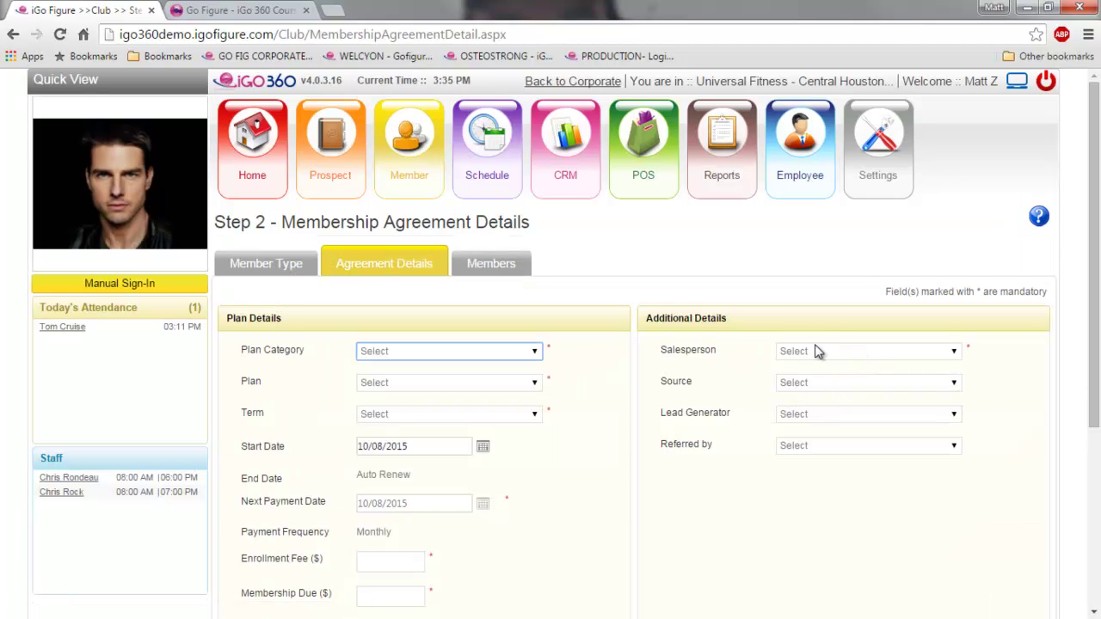
- Pick the Prepaid One Year Prepay plan, assign a salesperson, and continue to Step 3
scroll(720, 392, "down", 2)
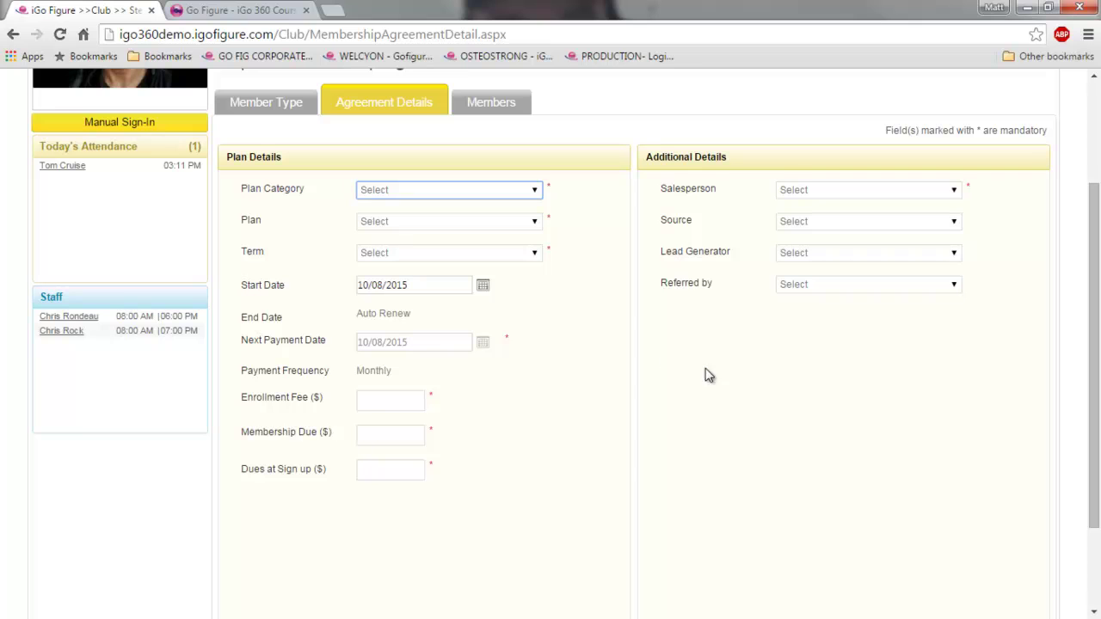
left_click(530, 192)
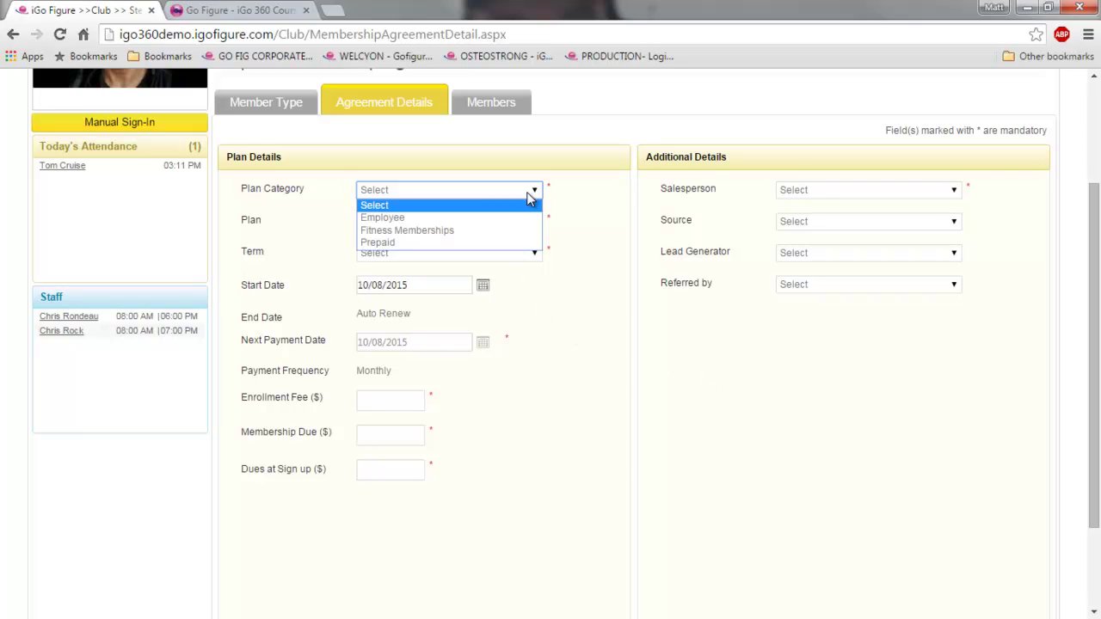
left_click(454, 243)
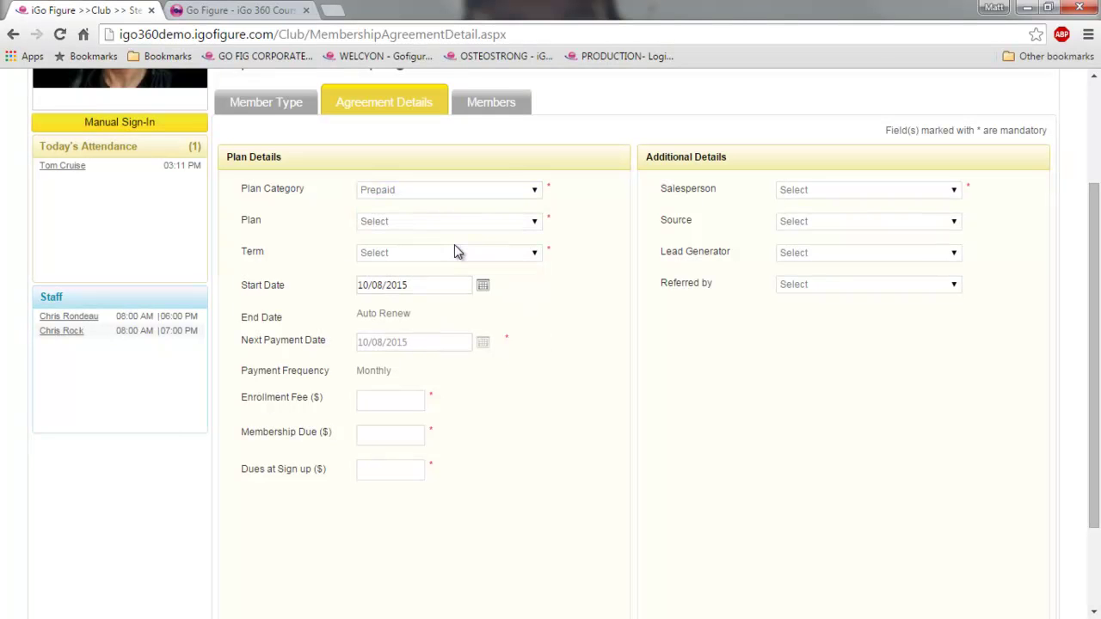
left_click(503, 224)
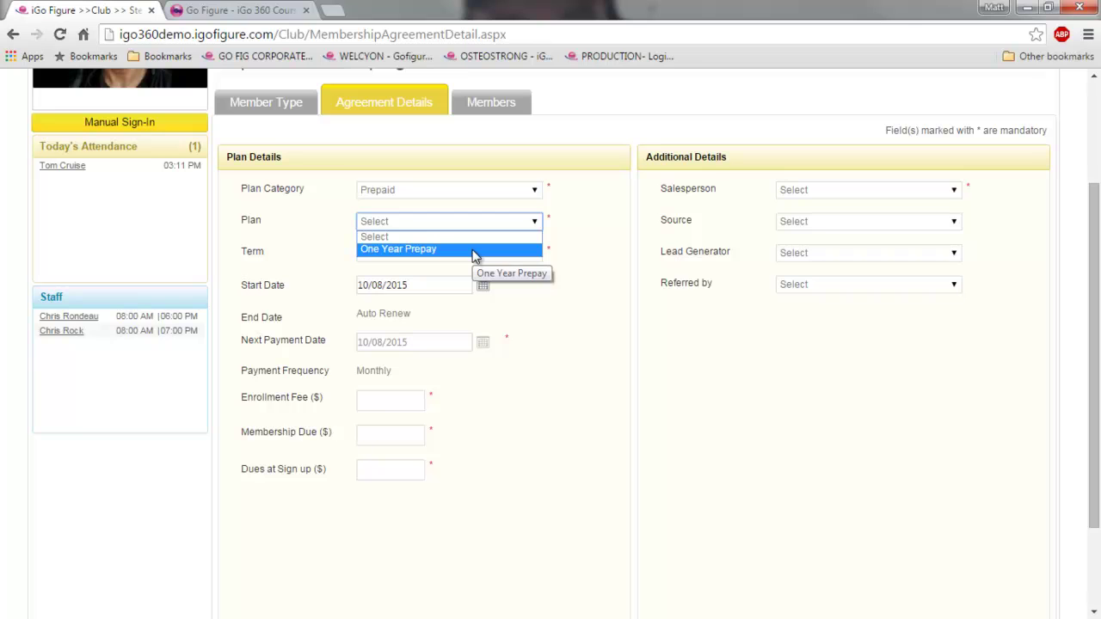
left_click(473, 251)
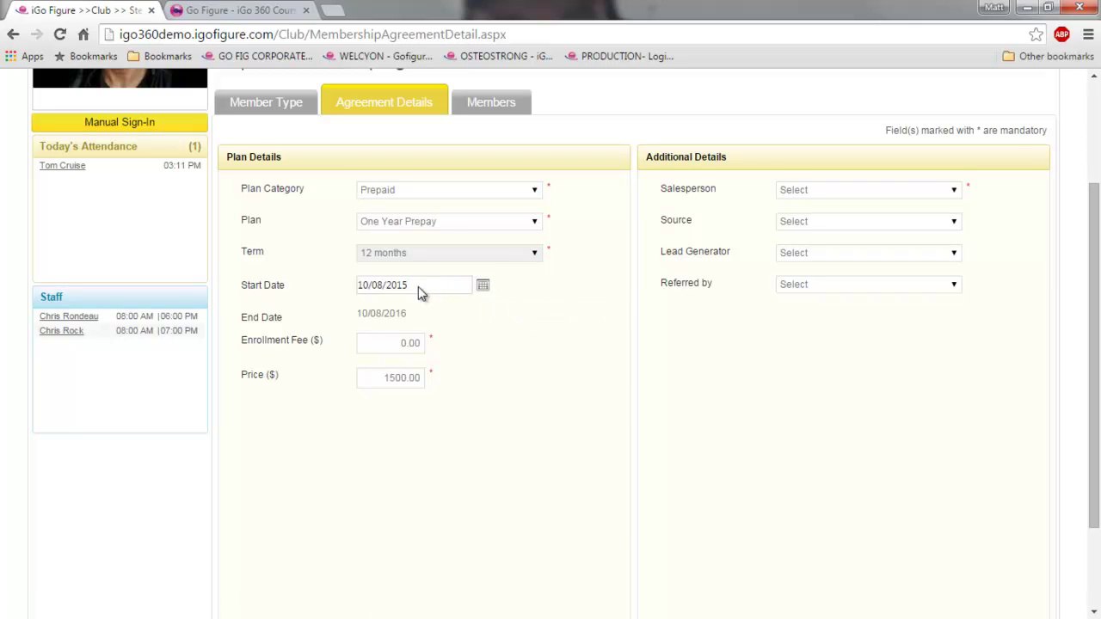
left_click(952, 191)
left_click(862, 217)
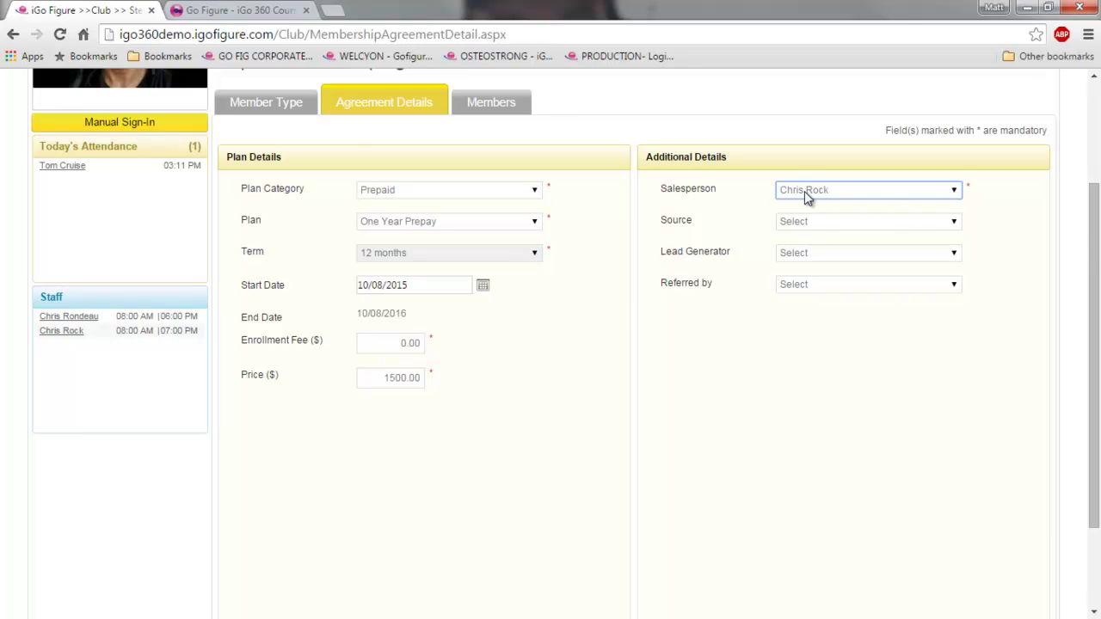
scroll(807, 194, "down", 2)
left_click(956, 547)
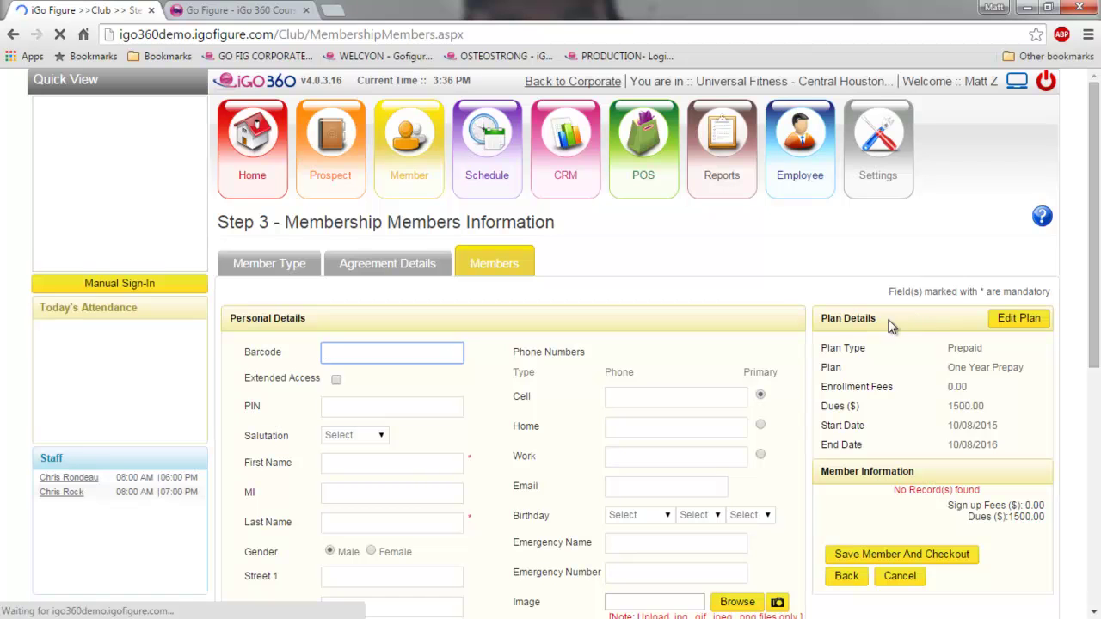
- Enter the member's barcode and first and last name, clearing the stray middle initial
scroll(776, 362, "down", 2)
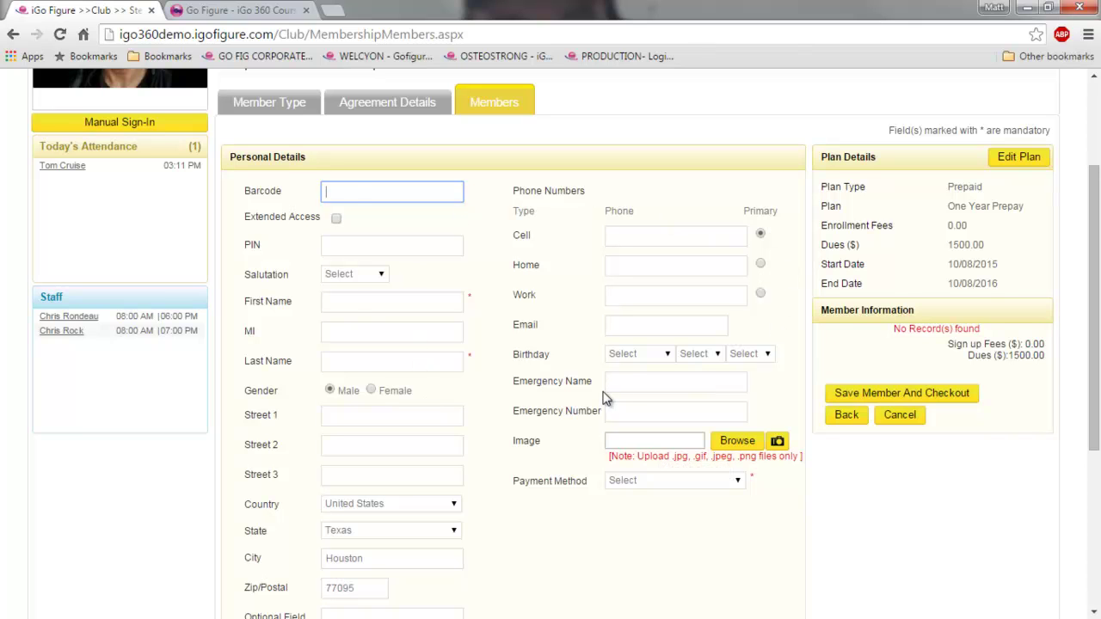
type("52345234534")
left_click(363, 301)
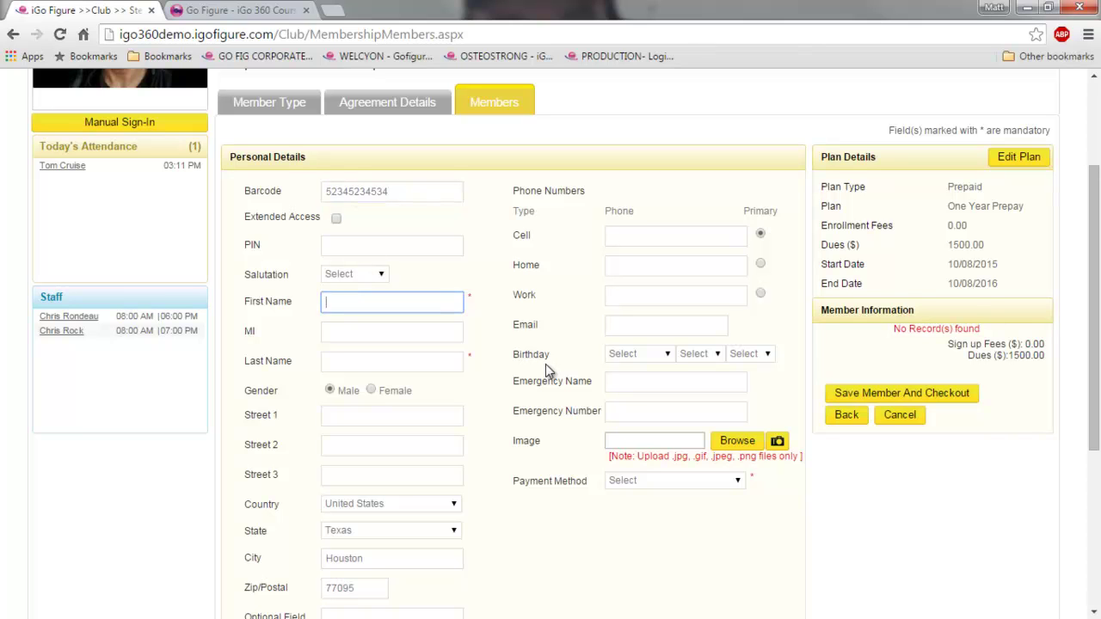
type("Hanah")
key("Tab")
type("Montana")
key("Tab")
key("shift+Tab")
key("BackSpace")
key("Tab")
type("Montana")
key("Tab")
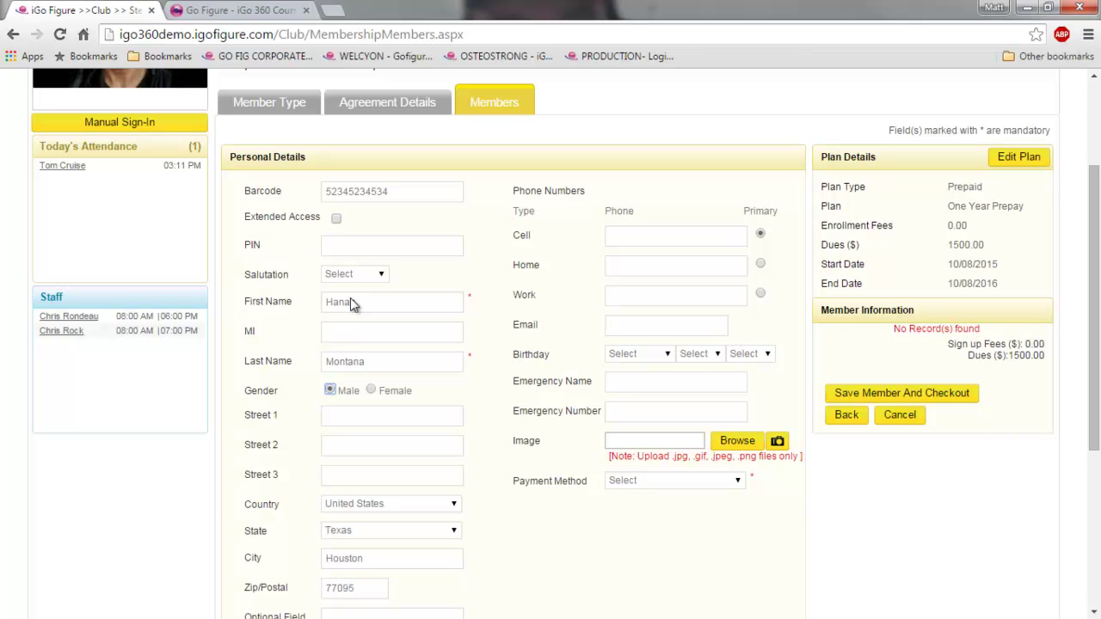
- Set the gender to Female and enter the member's e-mail address
left_click(370, 390)
scroll(429, 531, "down", 3)
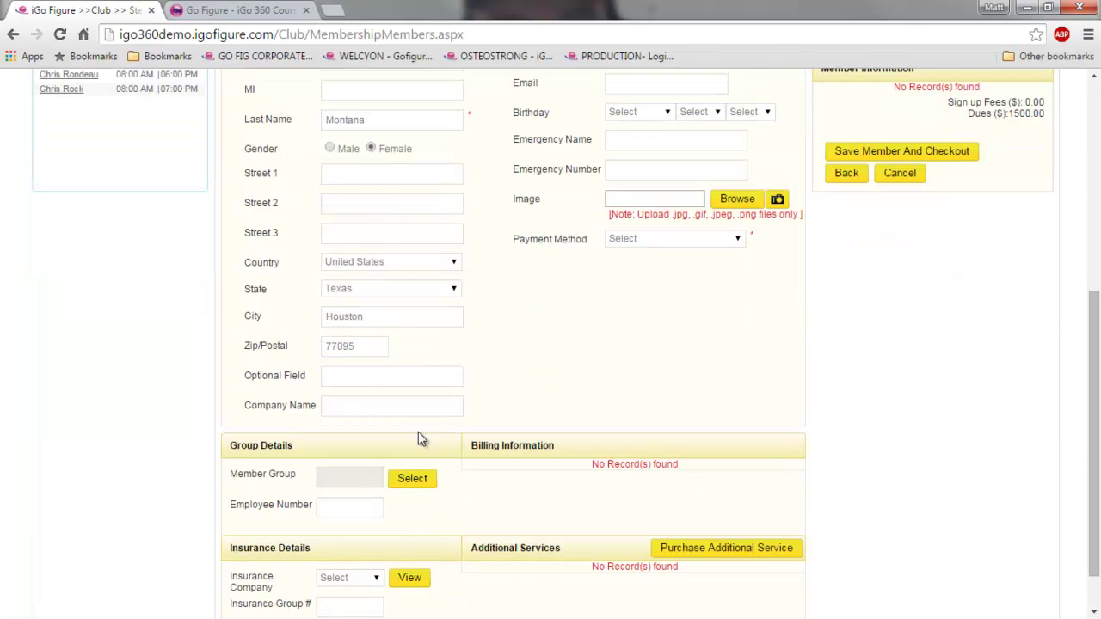
scroll(439, 361, "up", 2)
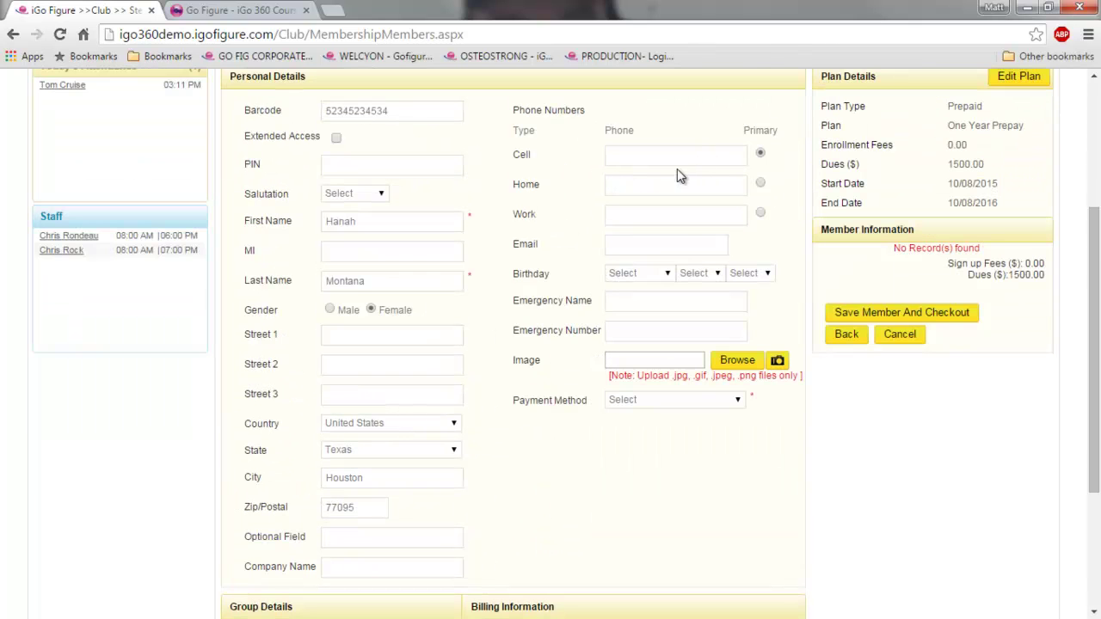
left_click(638, 243)
type("hanah@testemail")
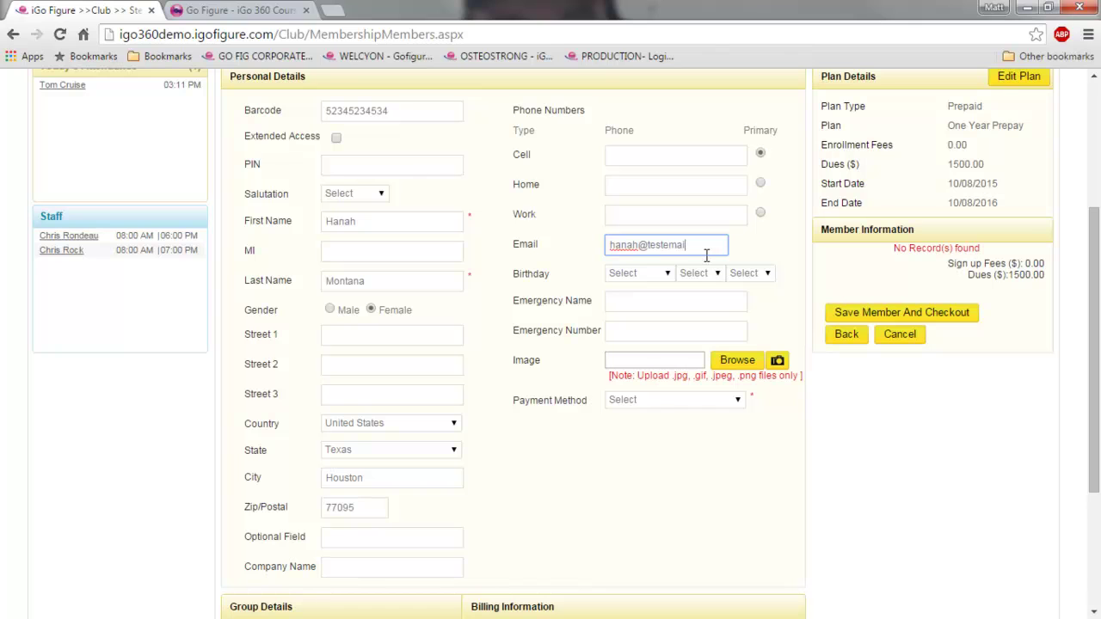
type(".com")
key("Tab")
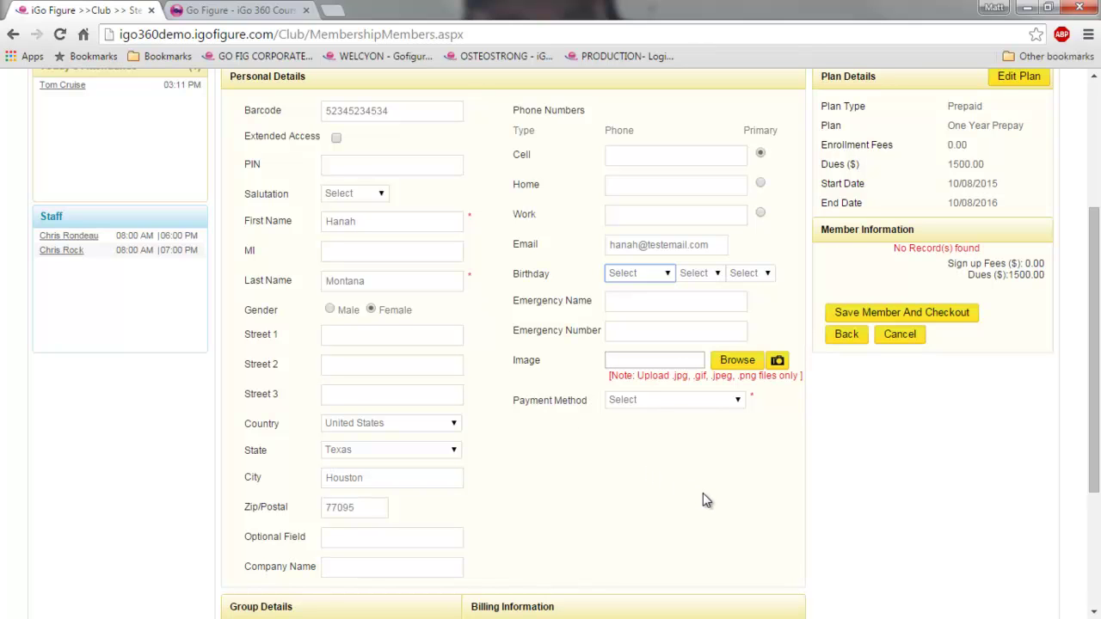
left_click(737, 401)
left_click(738, 401)
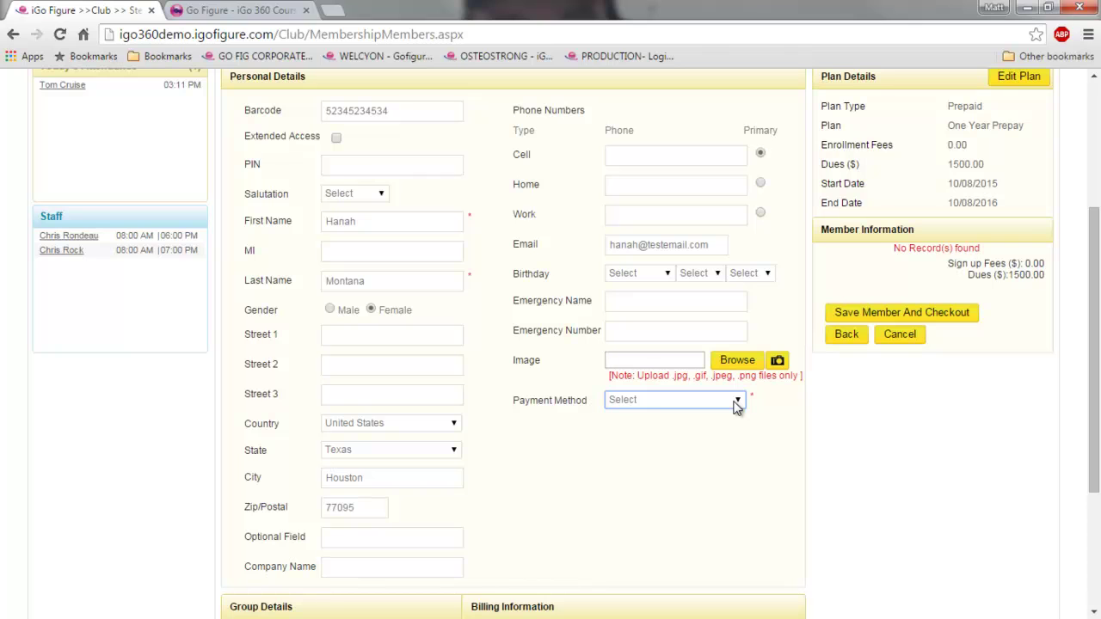
- Select Bank from the Payment Method list to launch the bank payment window
left_click(735, 404)
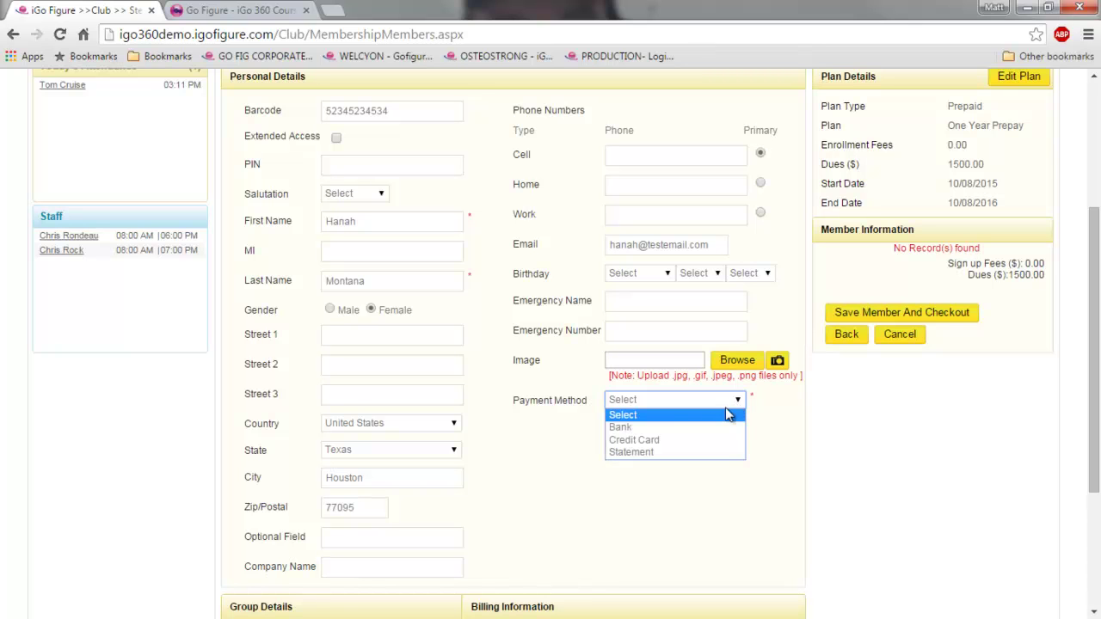
left_click(772, 425)
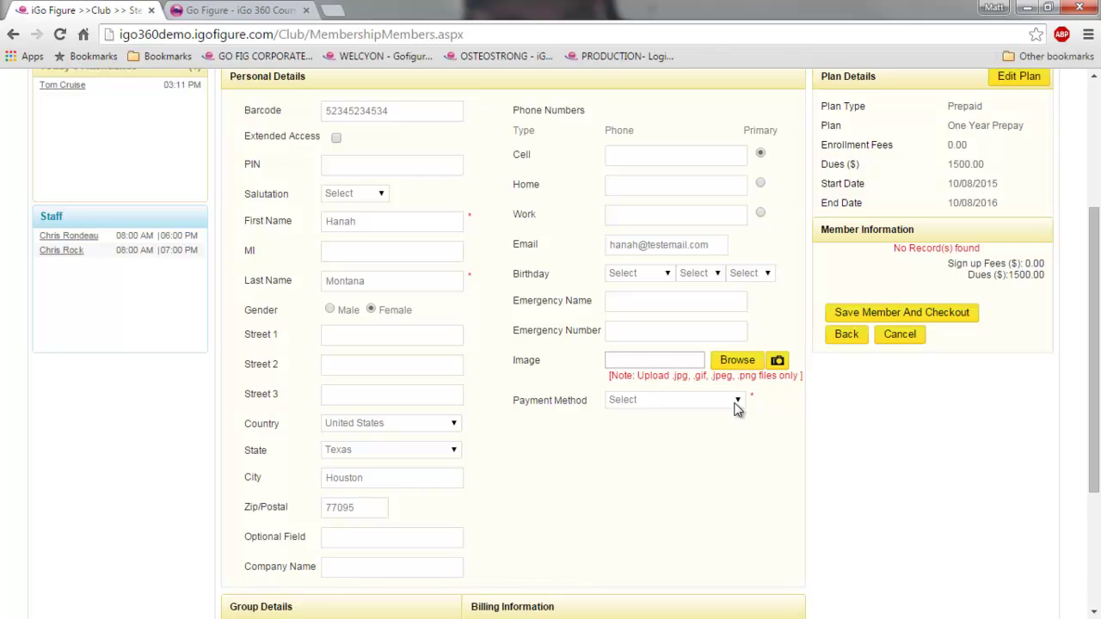
left_click(735, 406)
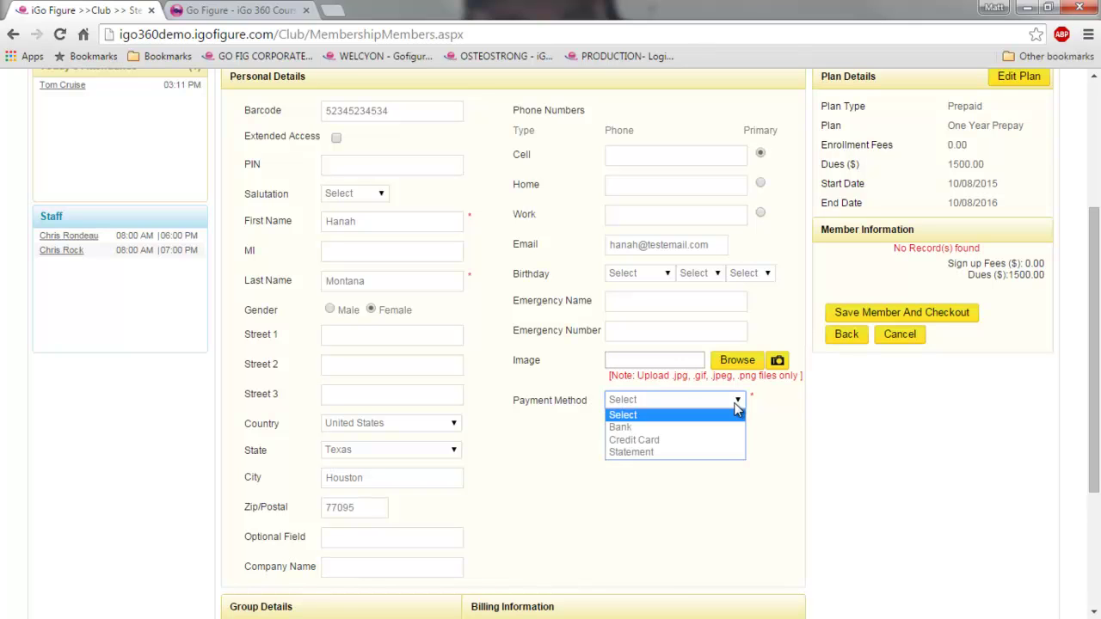
left_click(654, 427)
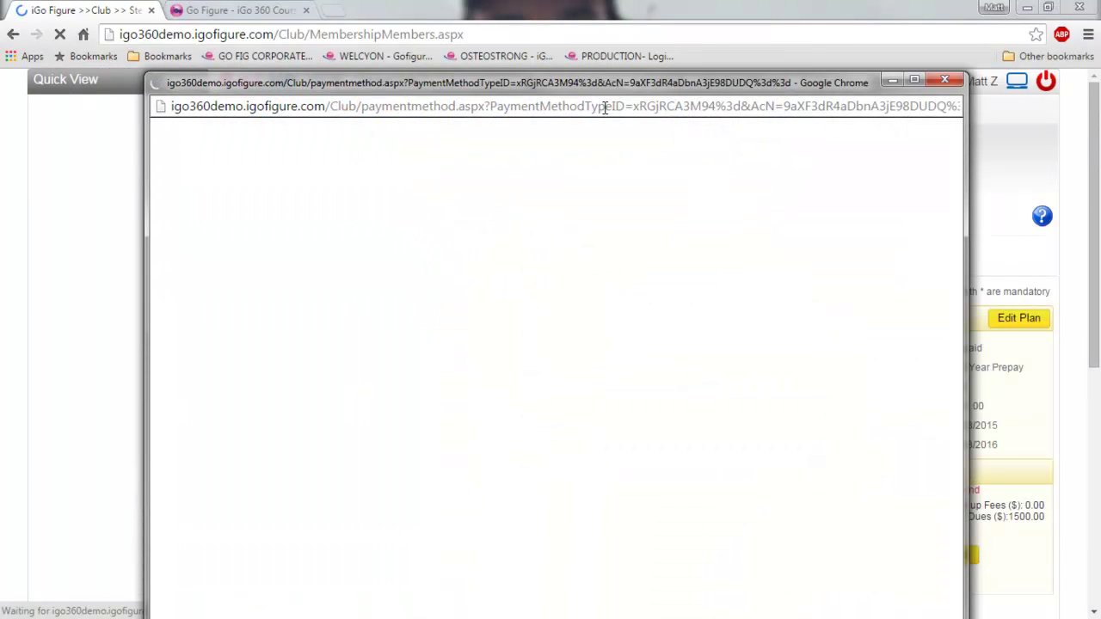
- Keep Checking as the account type and enter 'The Bank' as the bank name
left_click_drag(608, 87, 608, 36)
left_click(344, 192)
left_click(356, 232)
left_click(351, 244)
left_click(339, 273)
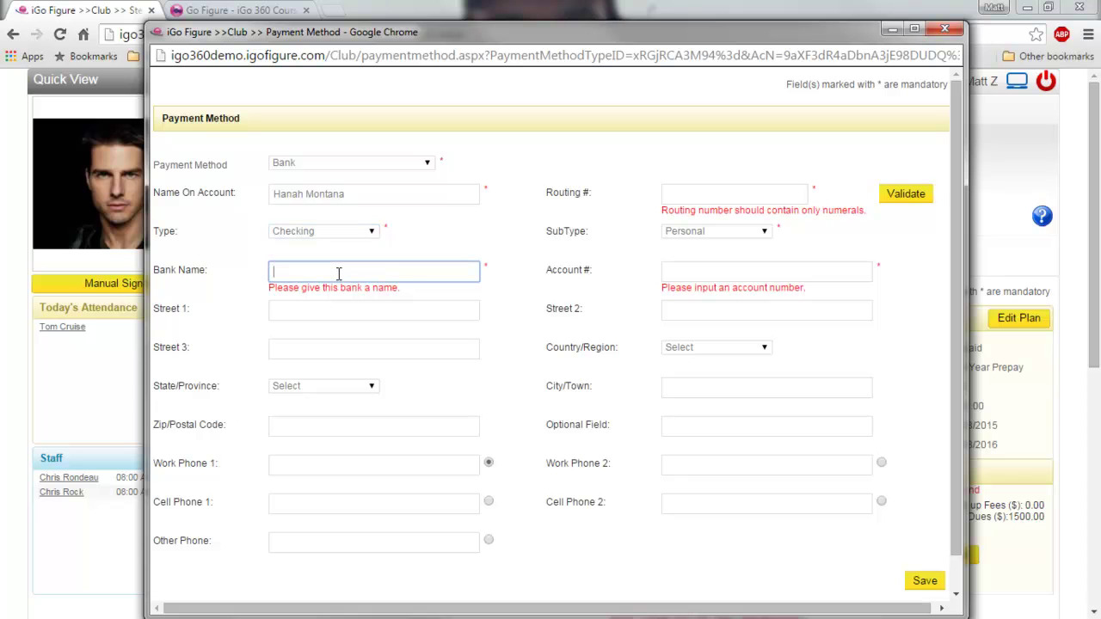
type("The Bank")
key("Tab")
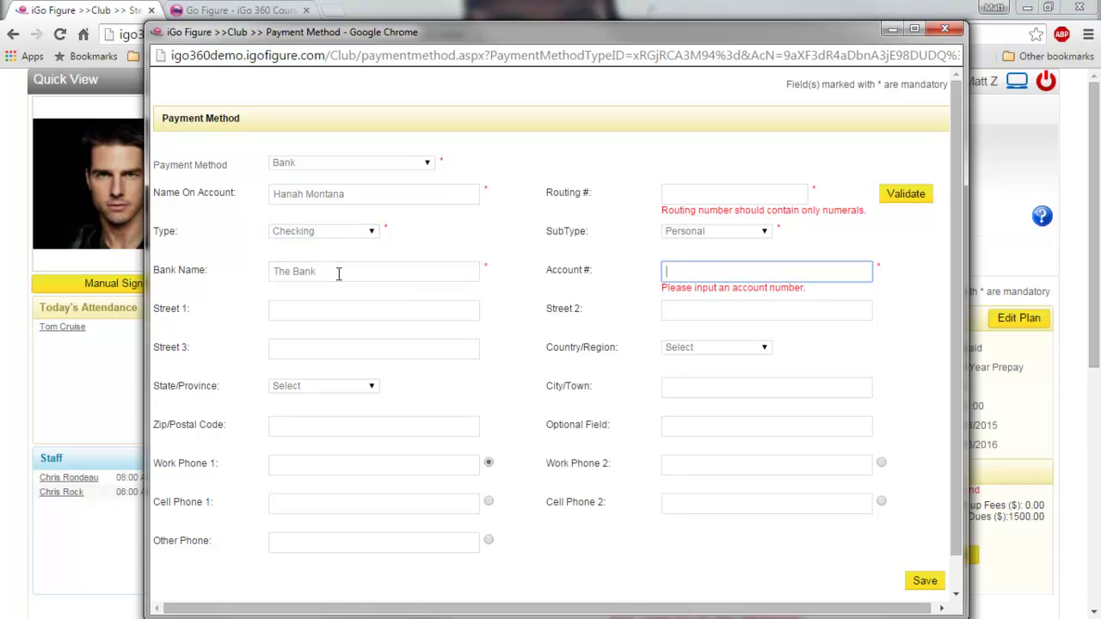
- Enter the routing and account numbers, save, and dismiss the Tokenization failed alert
left_click(730, 190)
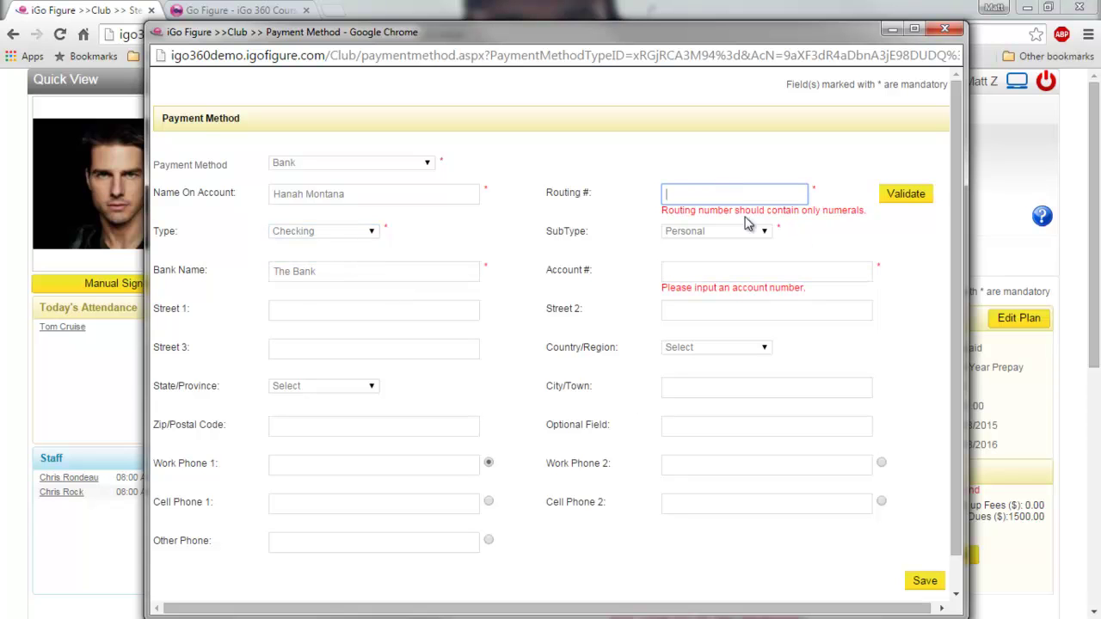
type("152648")
key("Tab")
key("Tab")
key("Tab")
key("Tab")
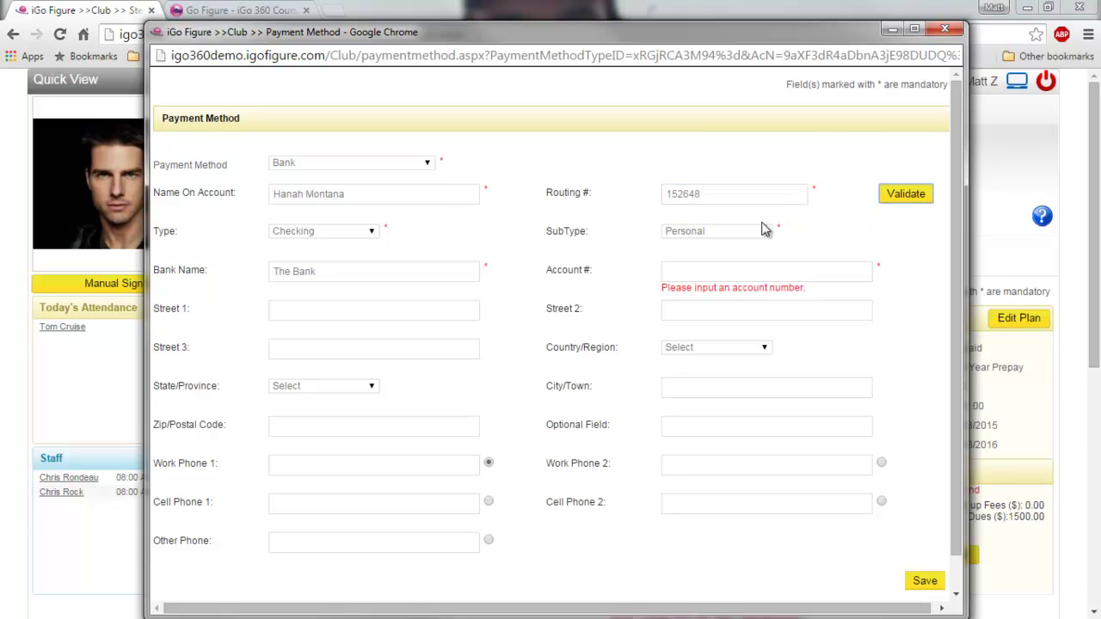
key("Tab")
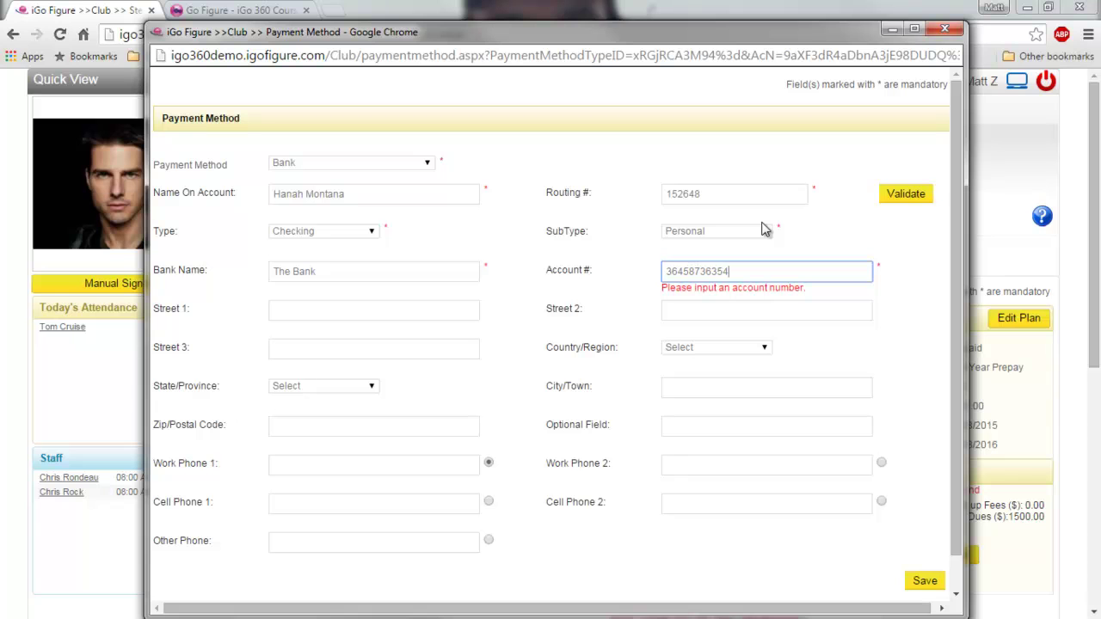
left_click(925, 580)
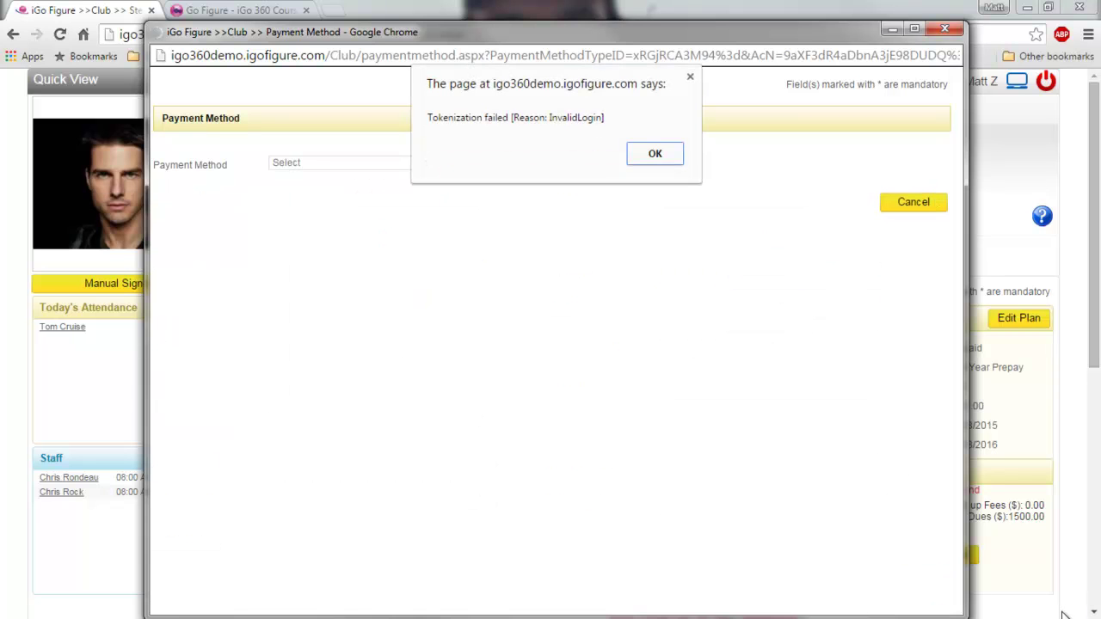
left_click(657, 159)
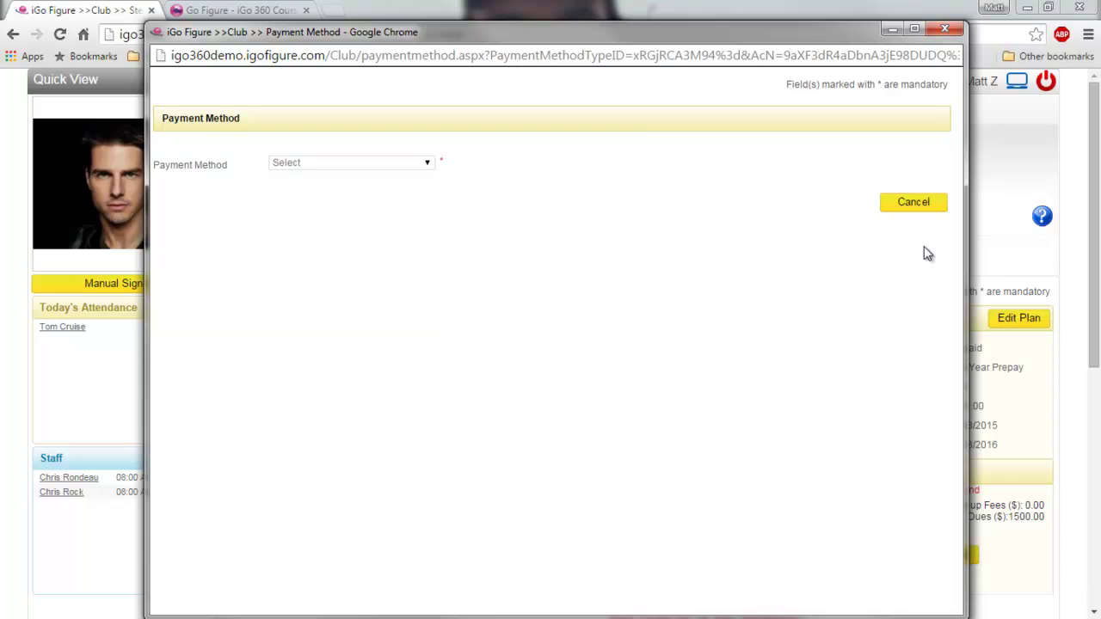
- Close the bank window, set the payment method to Statement, and check Billing Information
left_click(938, 30)
scroll(894, 443, "down", 3)
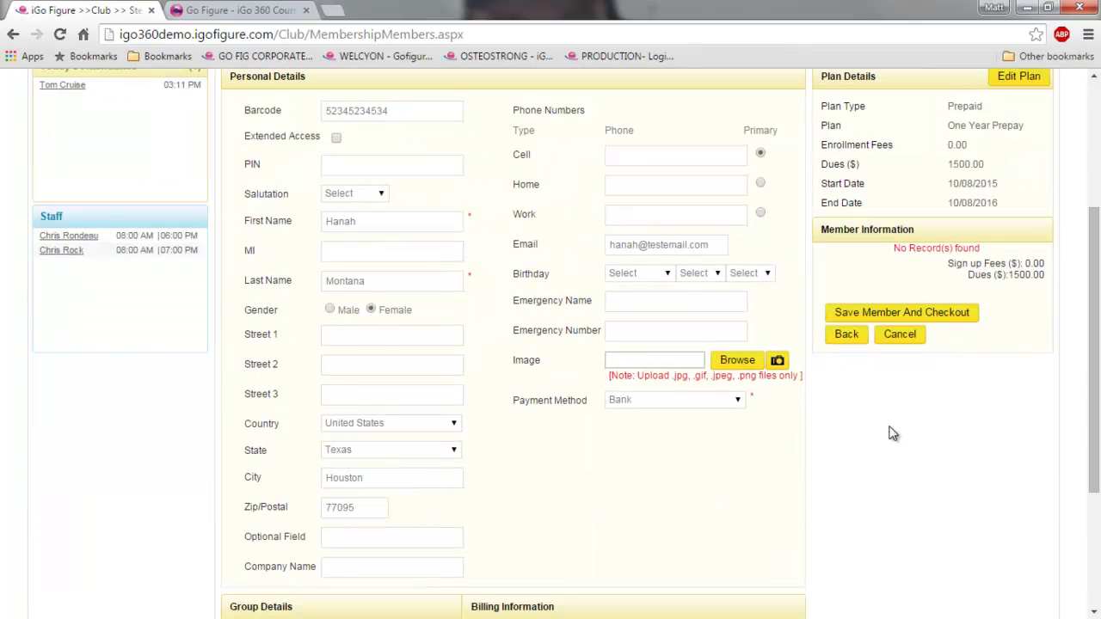
left_click(740, 407)
left_click(660, 450)
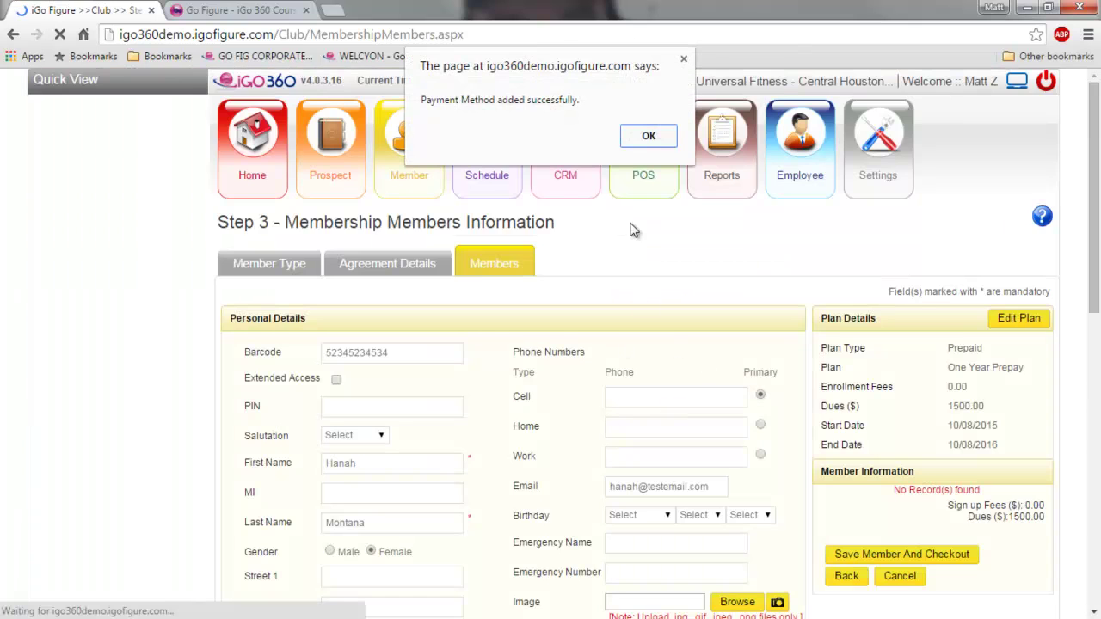
left_click(646, 137)
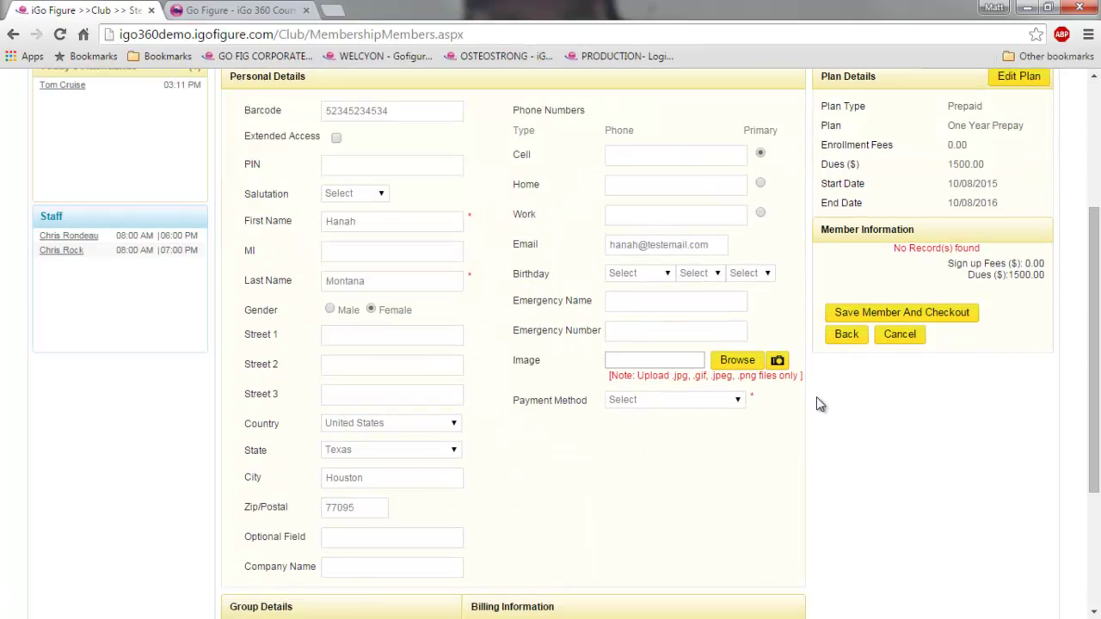
scroll(702, 419, "down", 2)
scroll(725, 381, "up", 2)
scroll(728, 373, "down", 2)
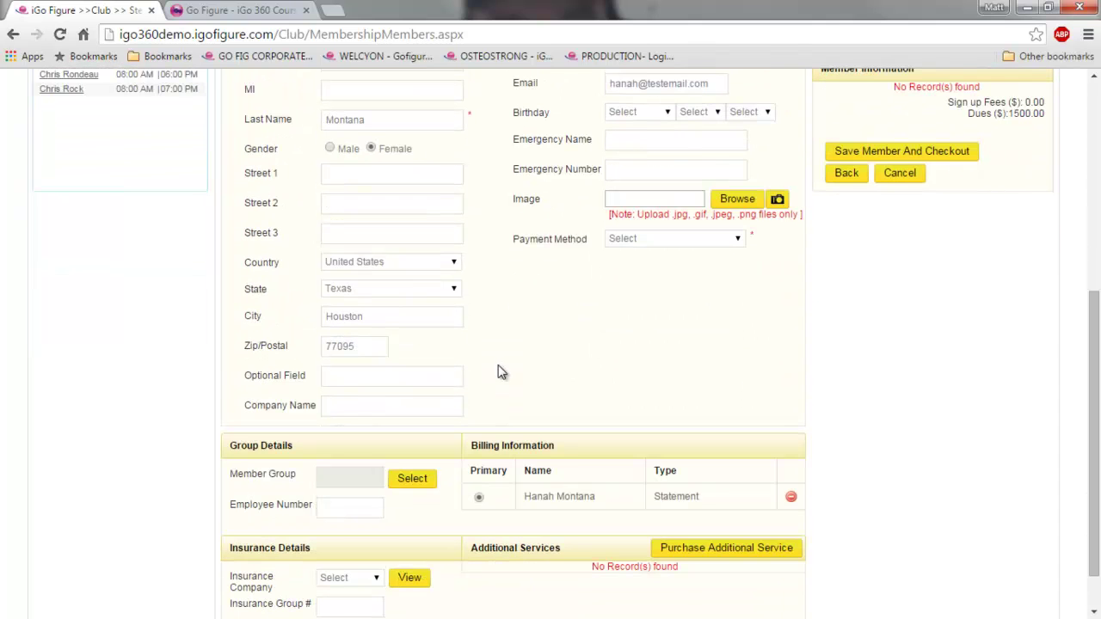
scroll(634, 487, "down", 1)
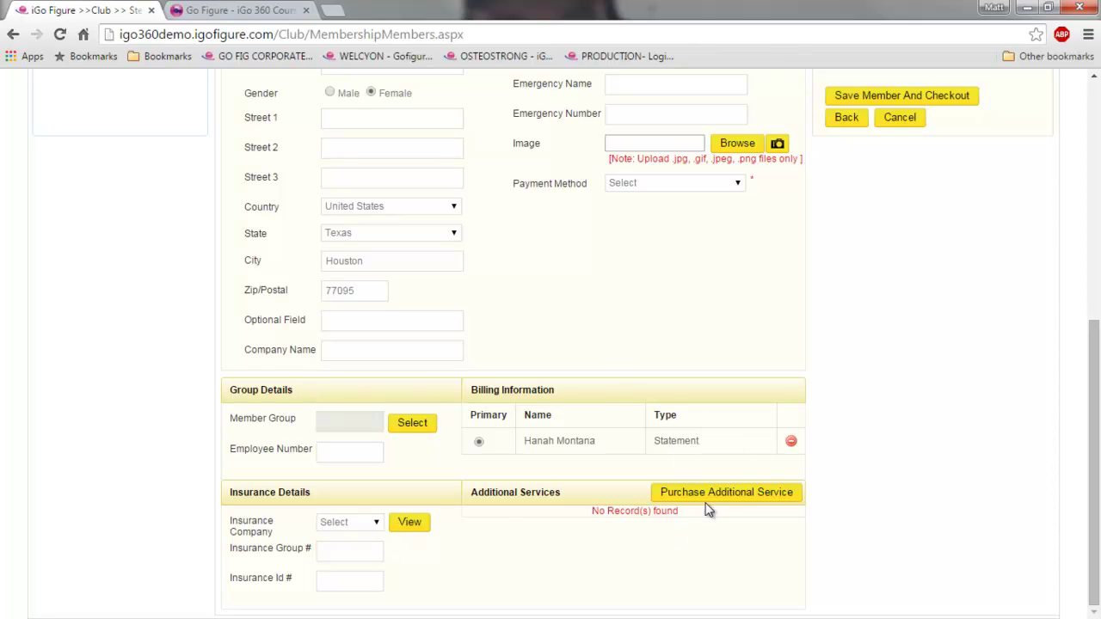
scroll(507, 462, "up", 3)
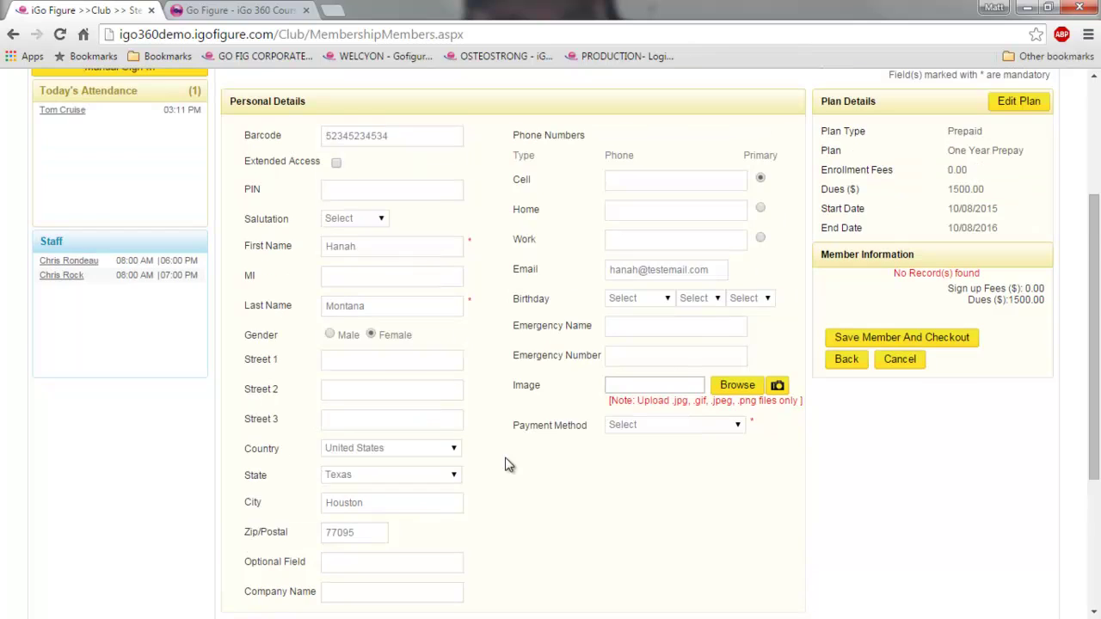
scroll(550, 478, "down", 3)
scroll(590, 464, "up", 2)
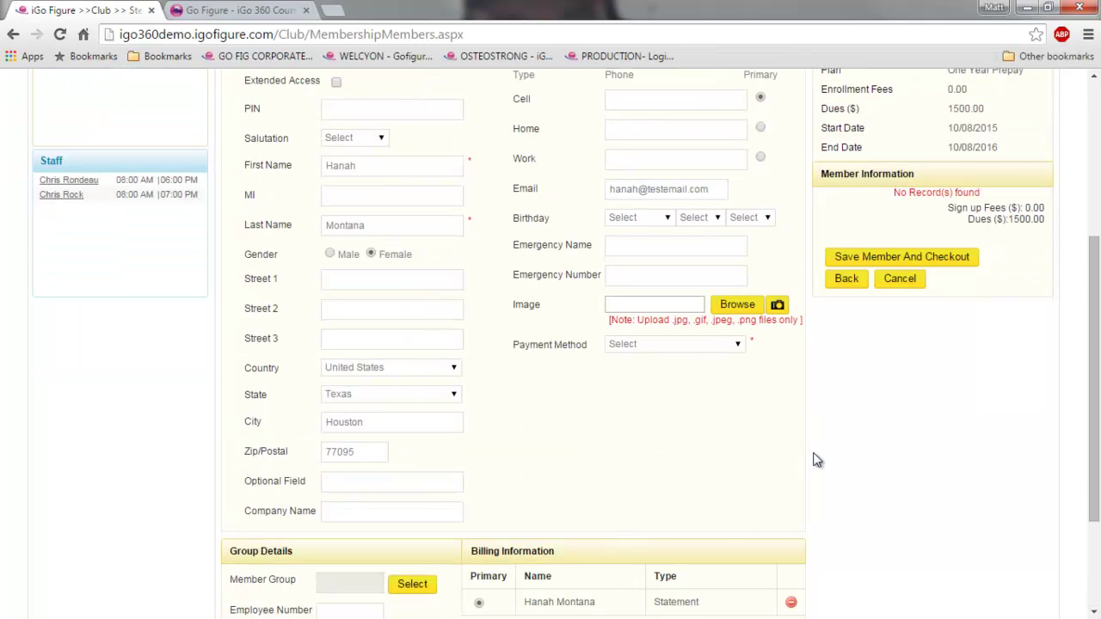
scroll(883, 445, "up", 2)
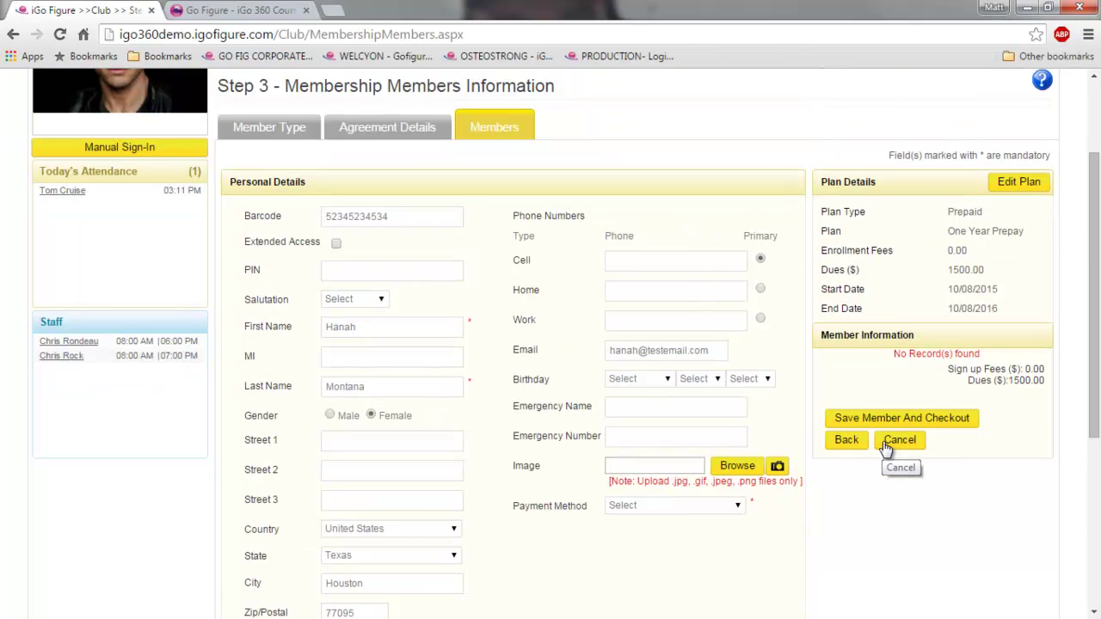
- Save the member, confirm the Member added alert, and check out the 1623.75 invoice
left_click(920, 422)
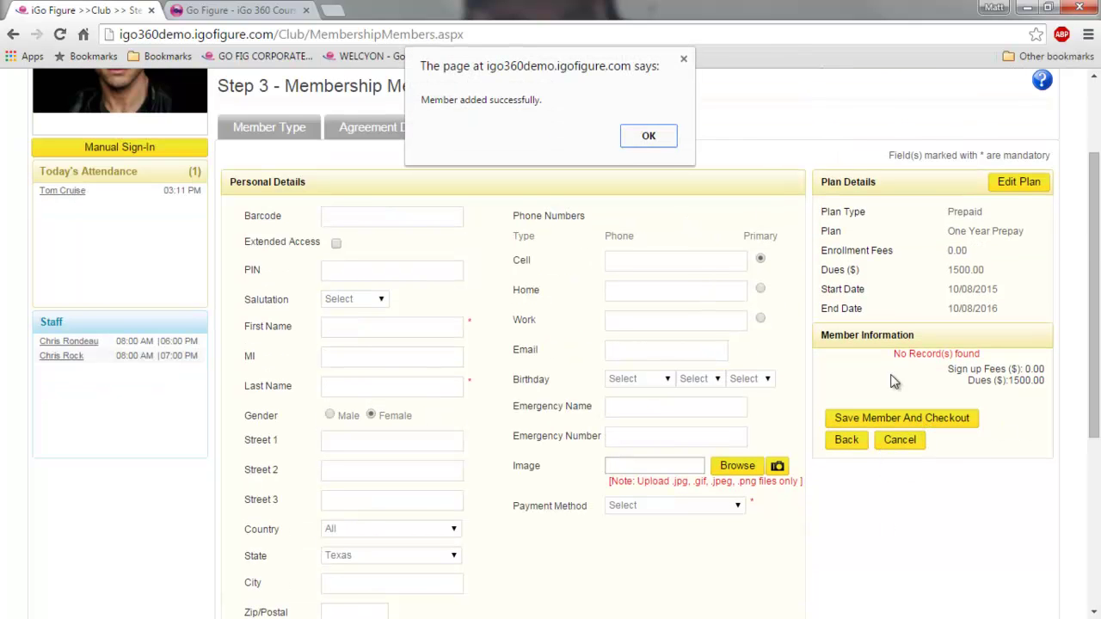
left_click(646, 140)
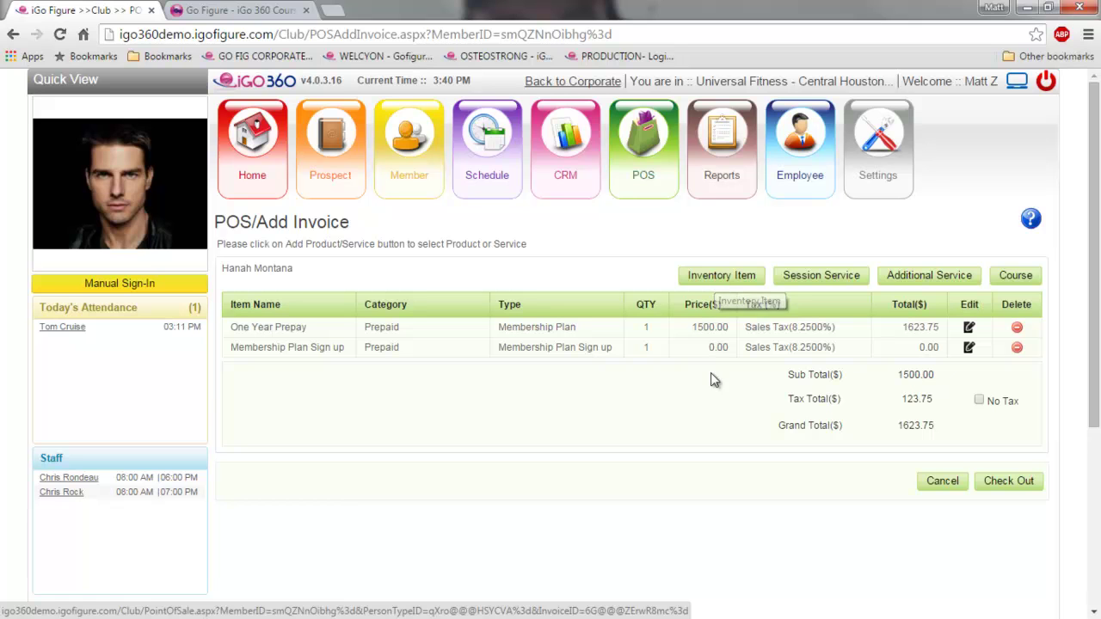
left_click(1012, 486)
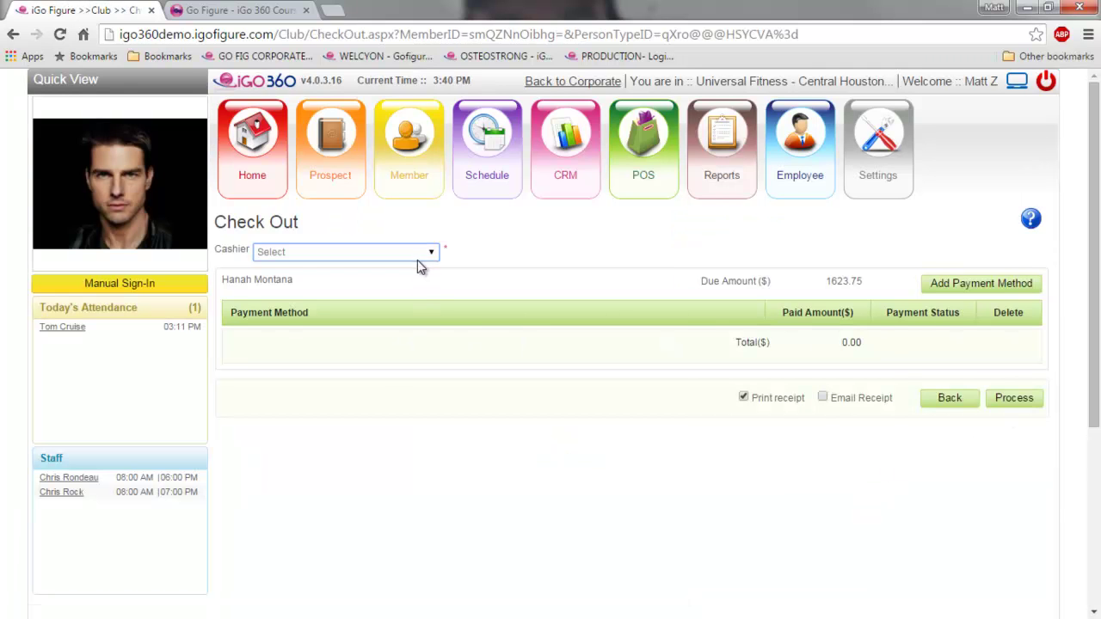
- Assign a staff member as cashier and open the Add Payment Method options
left_click(418, 252)
left_click(362, 290)
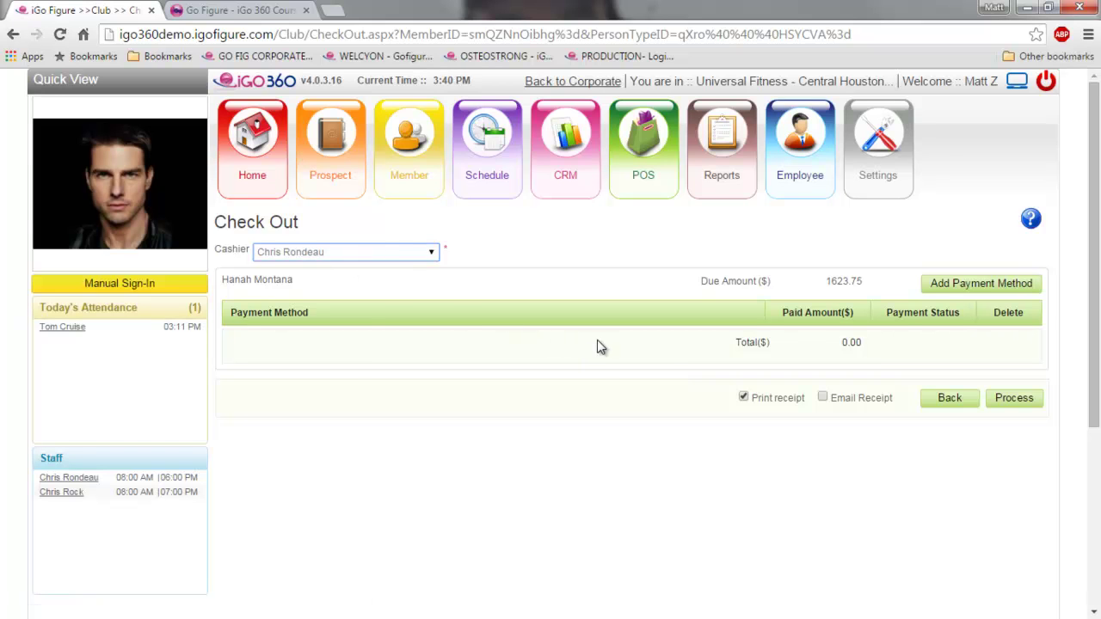
left_click(256, 347)
left_click_drag(863, 342, 733, 342)
left_click(832, 348)
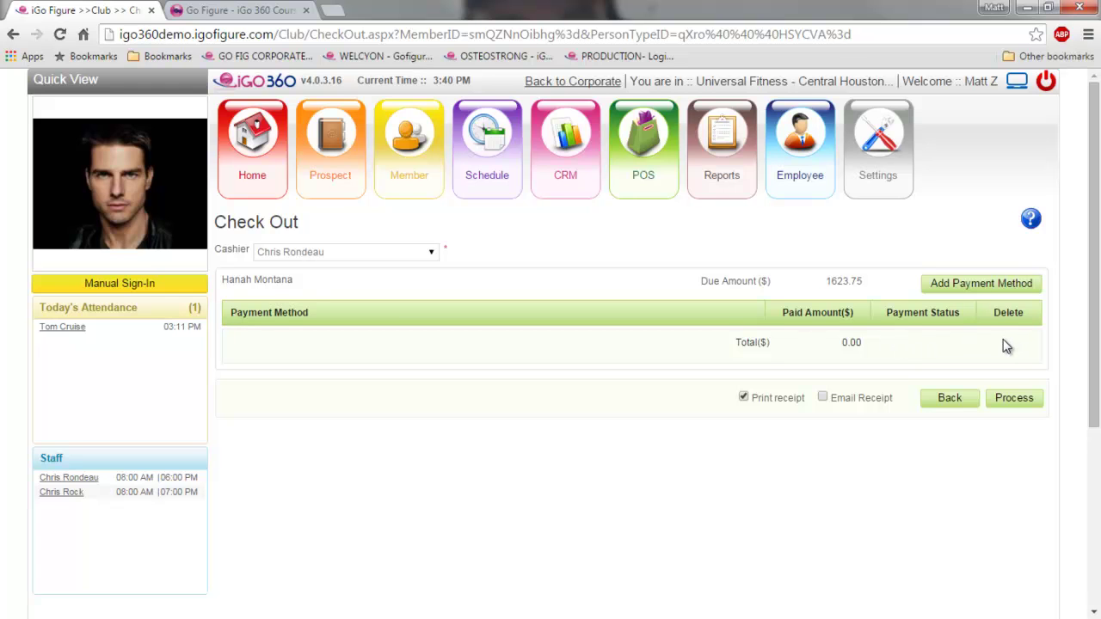
left_click(952, 291)
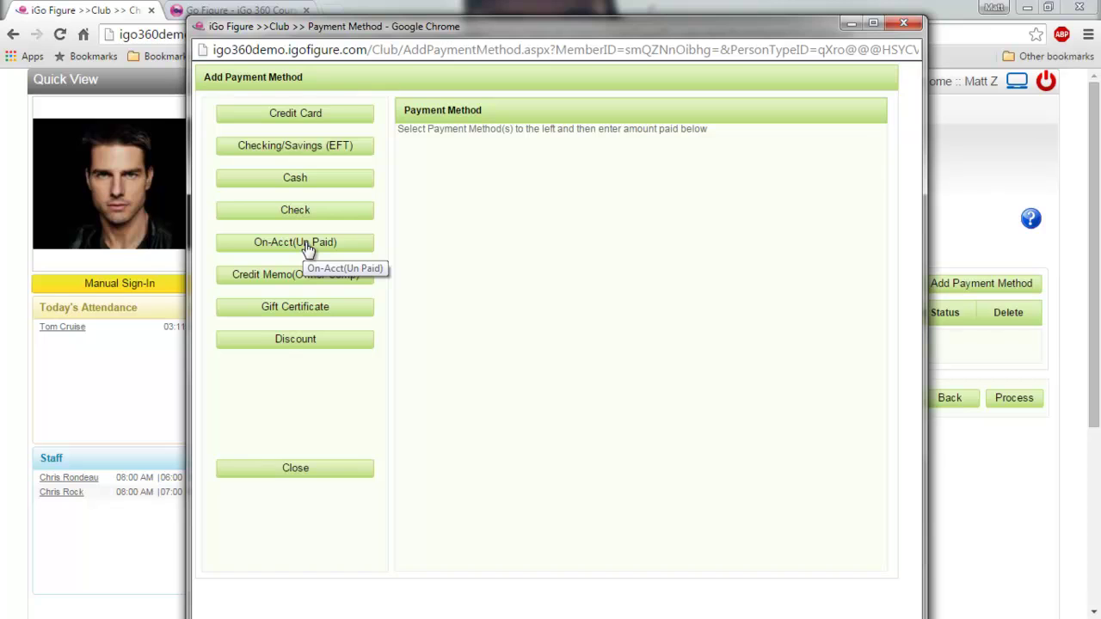
- Pay the 1623.75 due in cash, confirm Process completed, and return to the dashboard
left_click(307, 179)
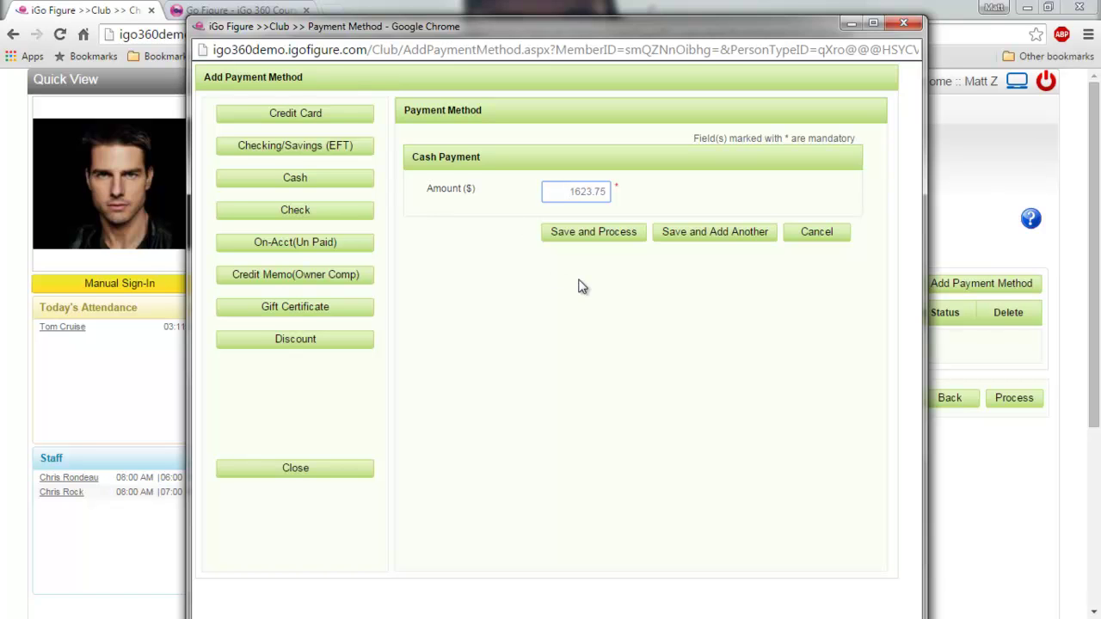
left_click(593, 236)
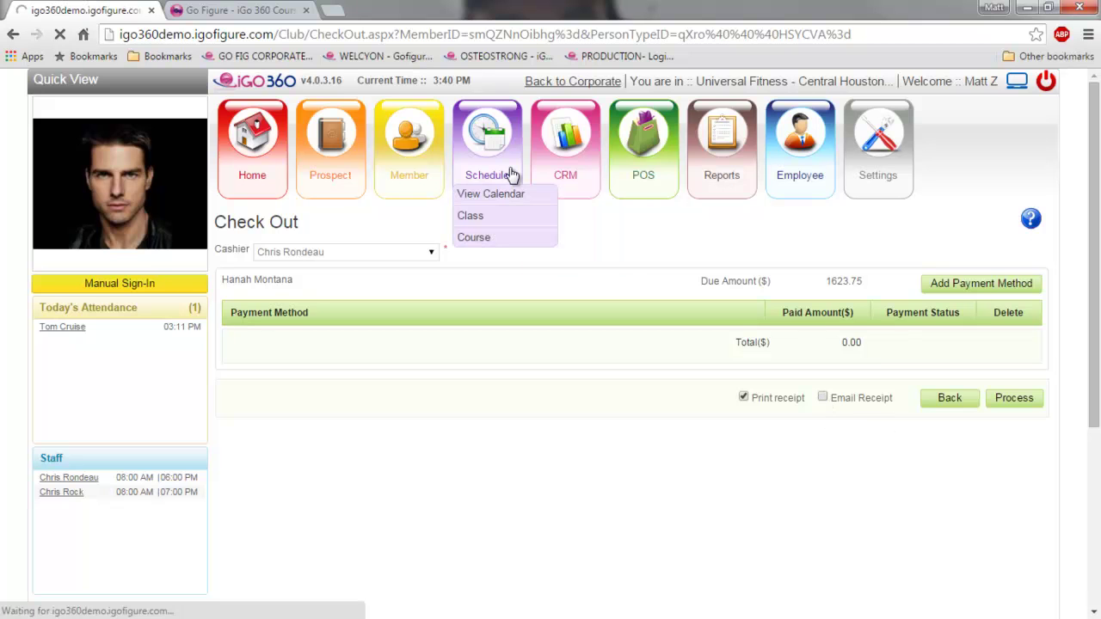
left_click(650, 137)
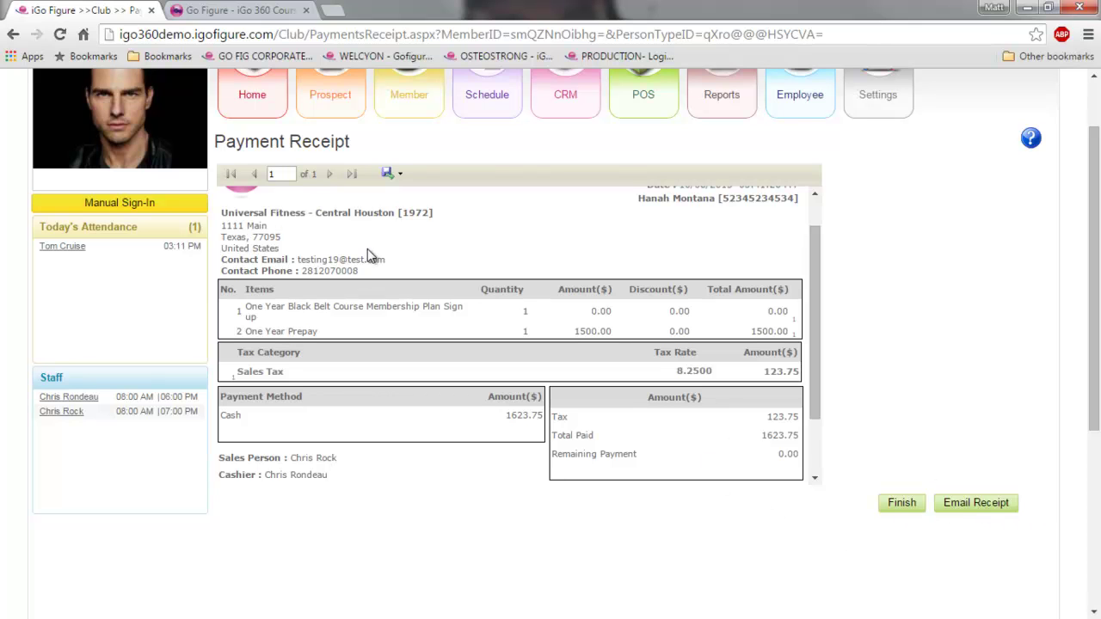
scroll(891, 373, "down", 2)
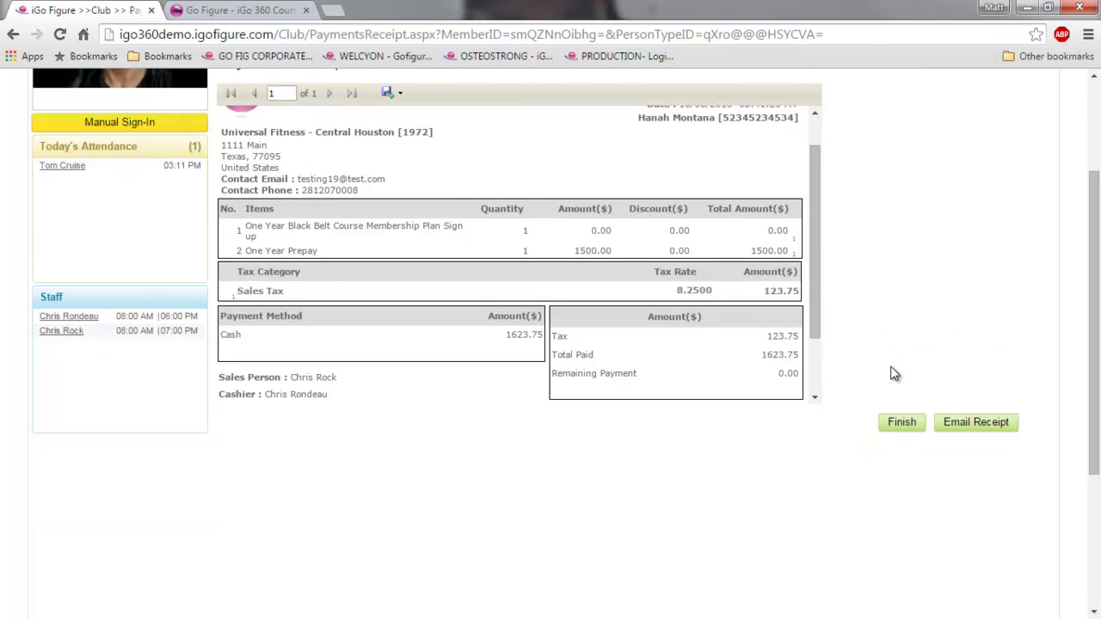
scroll(894, 373, "up", 3)
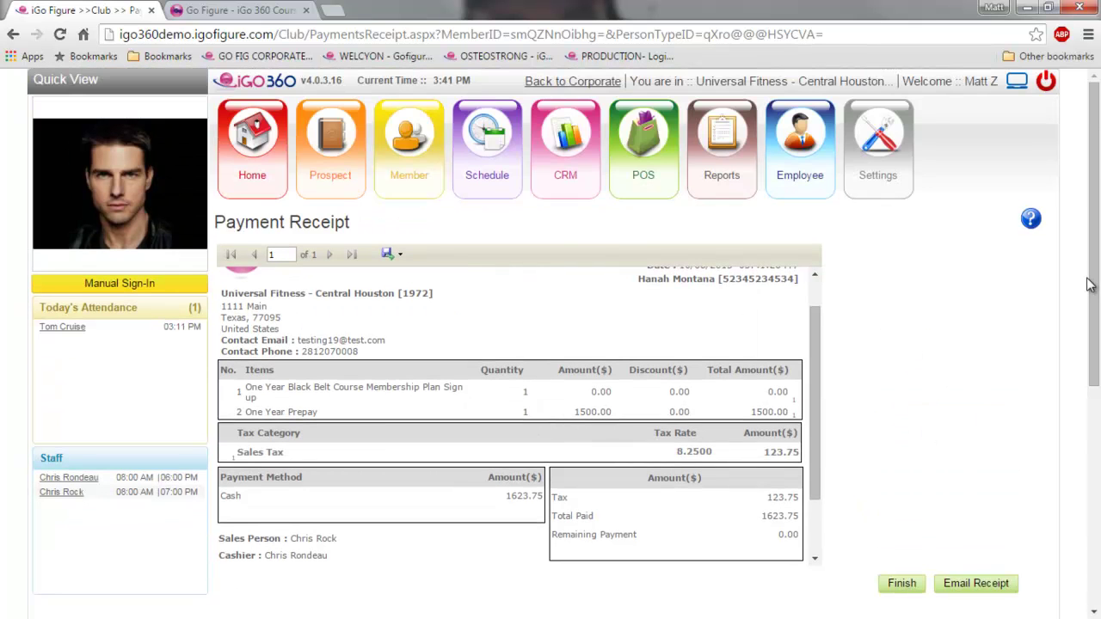
left_click(252, 182)
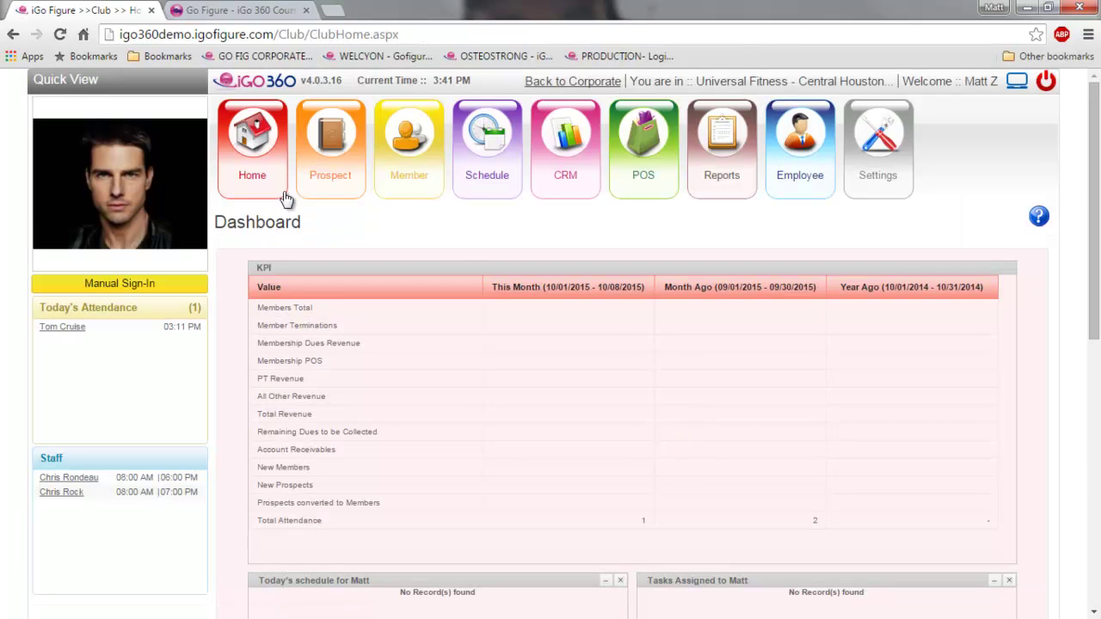
- Review the dashboard KPIs: 7 members total, 1 new member, $1623.75 membership POS
scroll(481, 462, "down", 3)
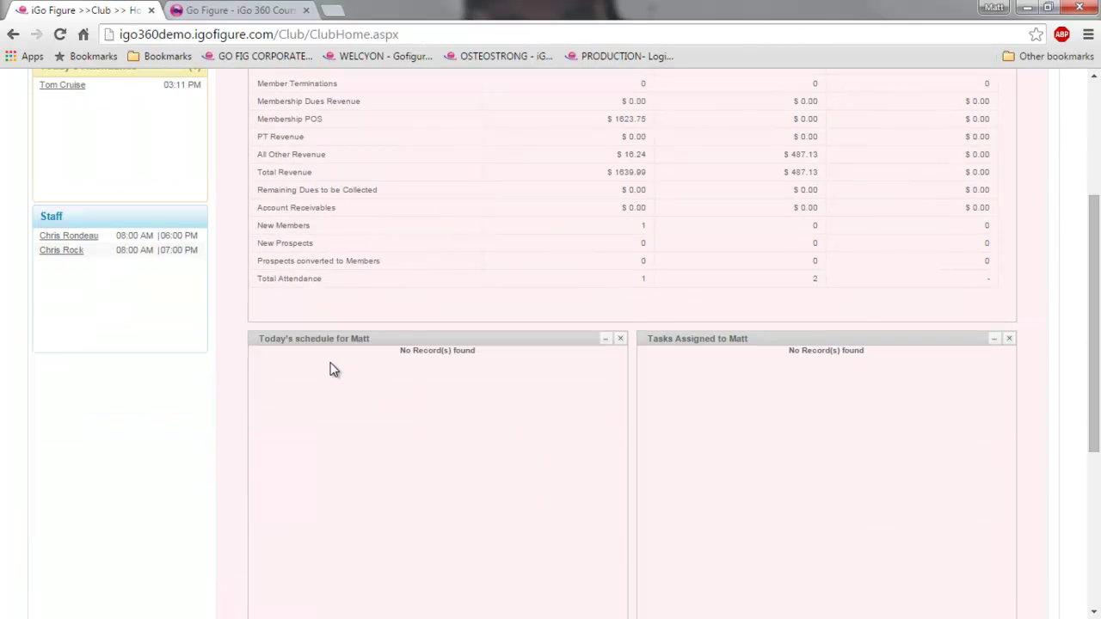
scroll(593, 429, "up", 3)
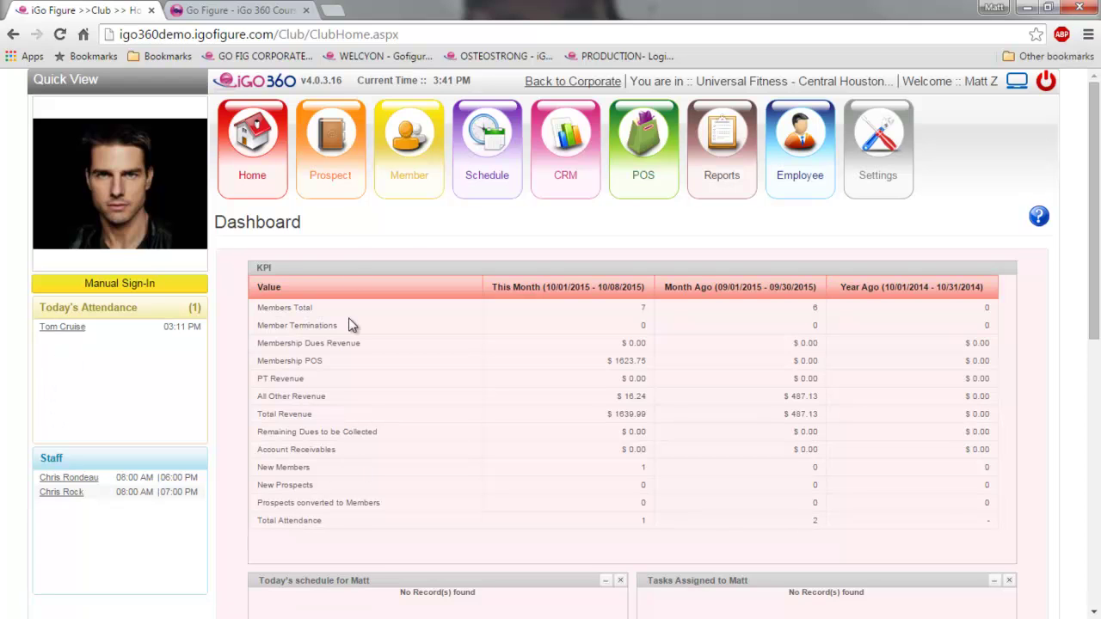
mouse_move(342, 199)
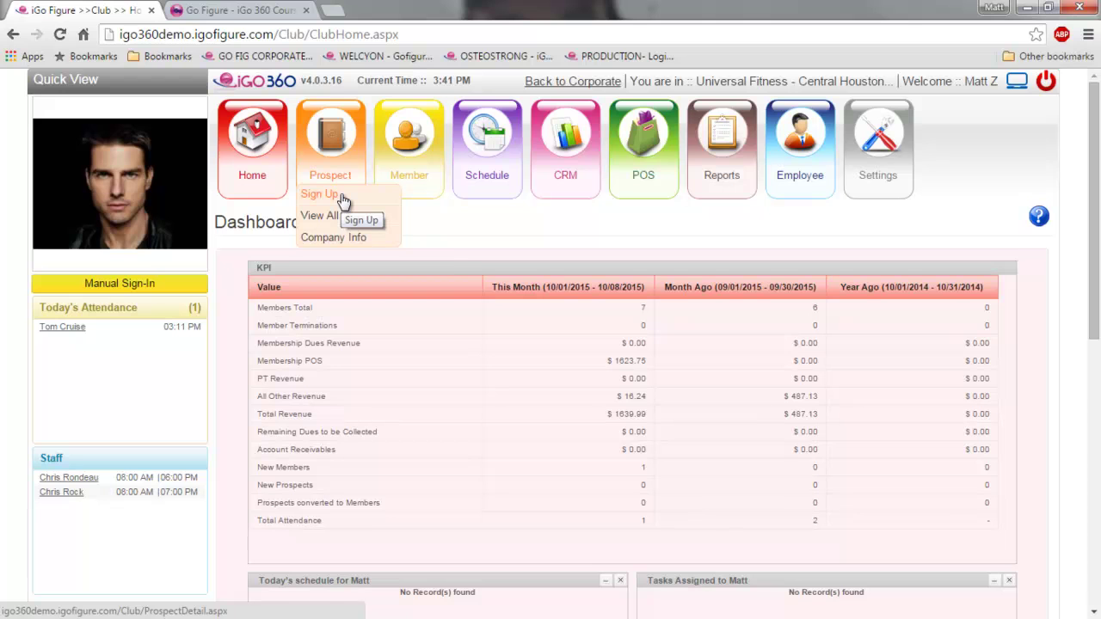
mouse_move(422, 201)
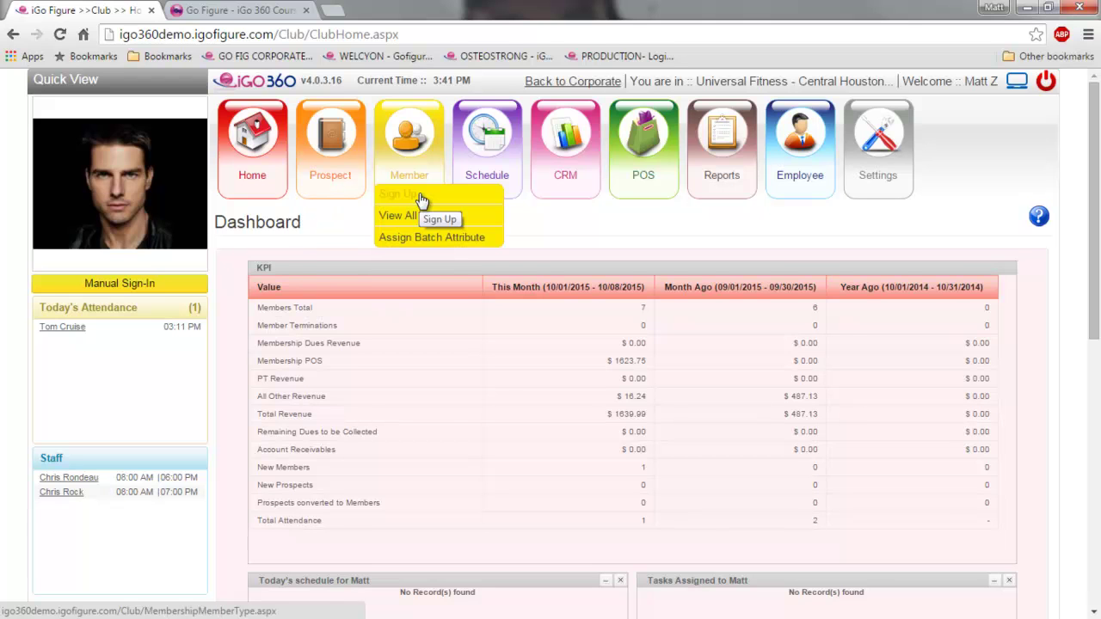